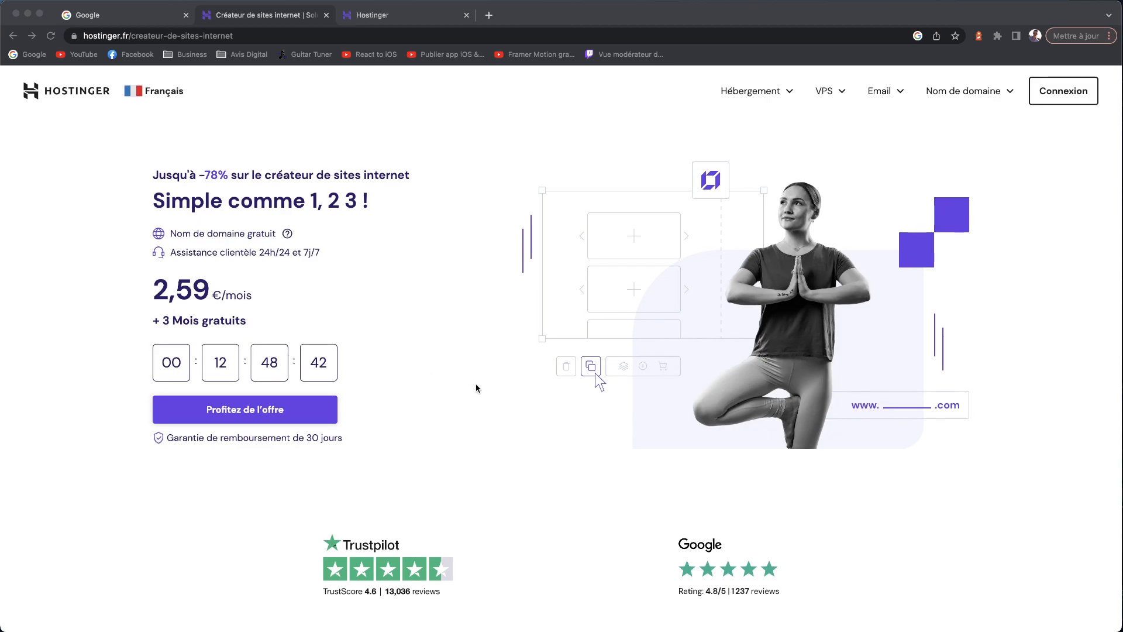
Look through the Hostinger website builder offer page, from the headline offer and press reviews to the feature sections
scroll(477, 387, down, 15)
scroll(399, 394, down, 12)
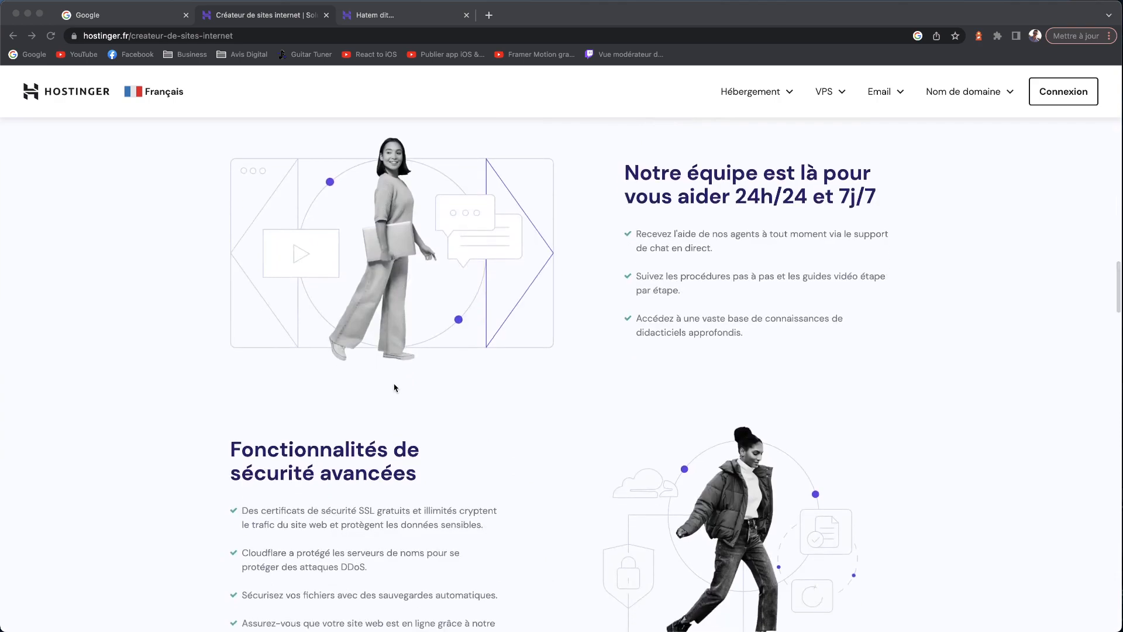
scroll(396, 388, up, 15)
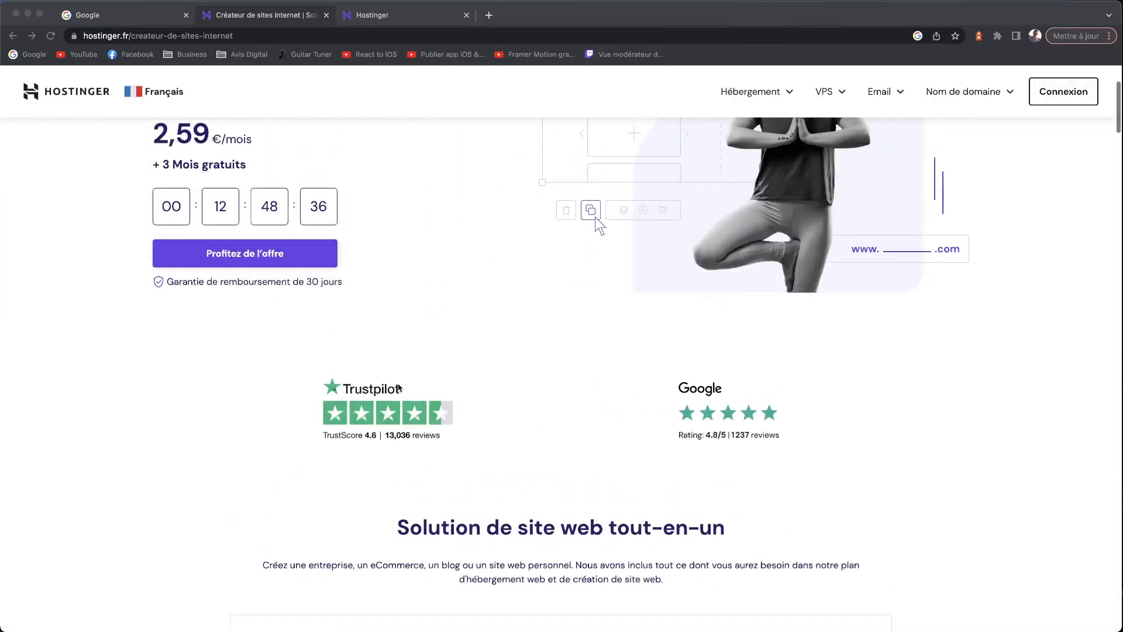
scroll(398, 388, up, 3)
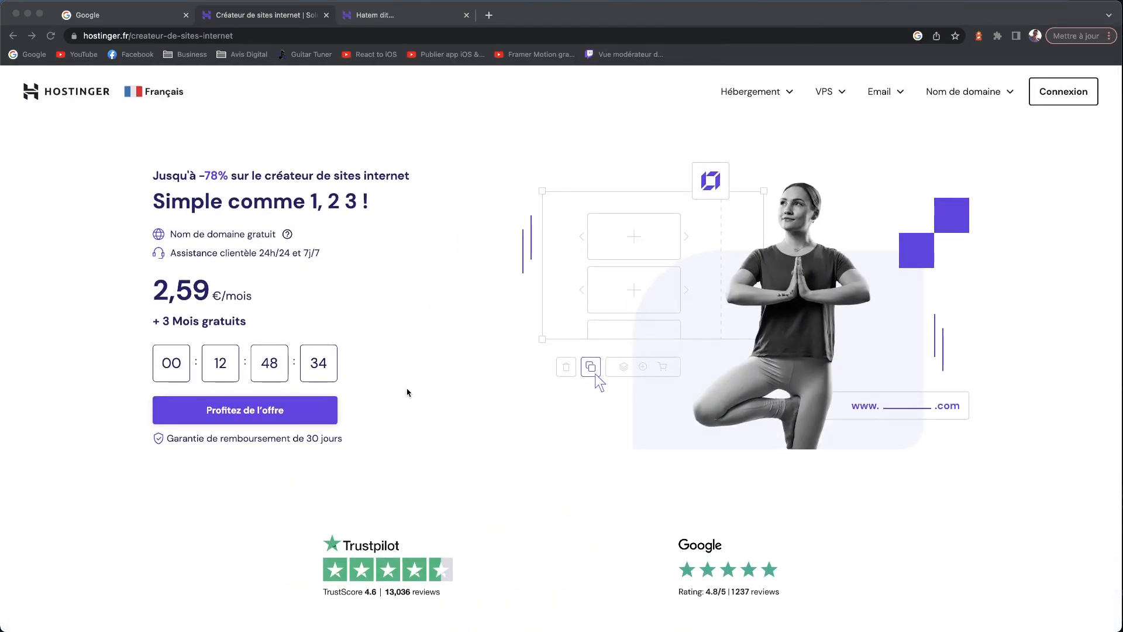
scroll(319, 404, down, 5)
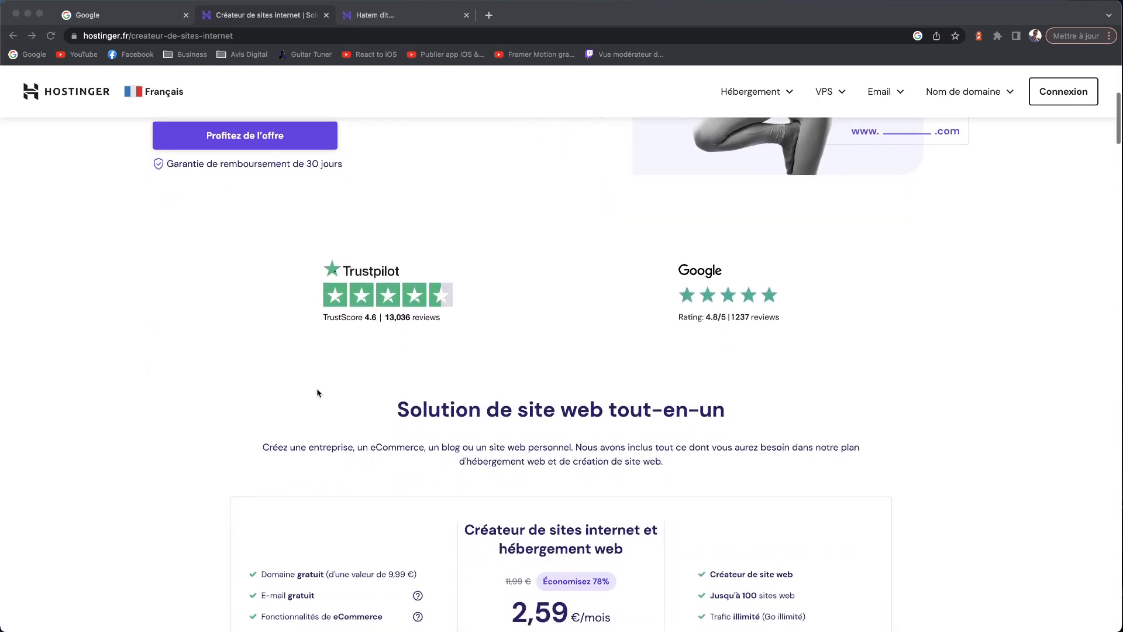
scroll(317, 388, down, 6)
scroll(501, 310, down, 2)
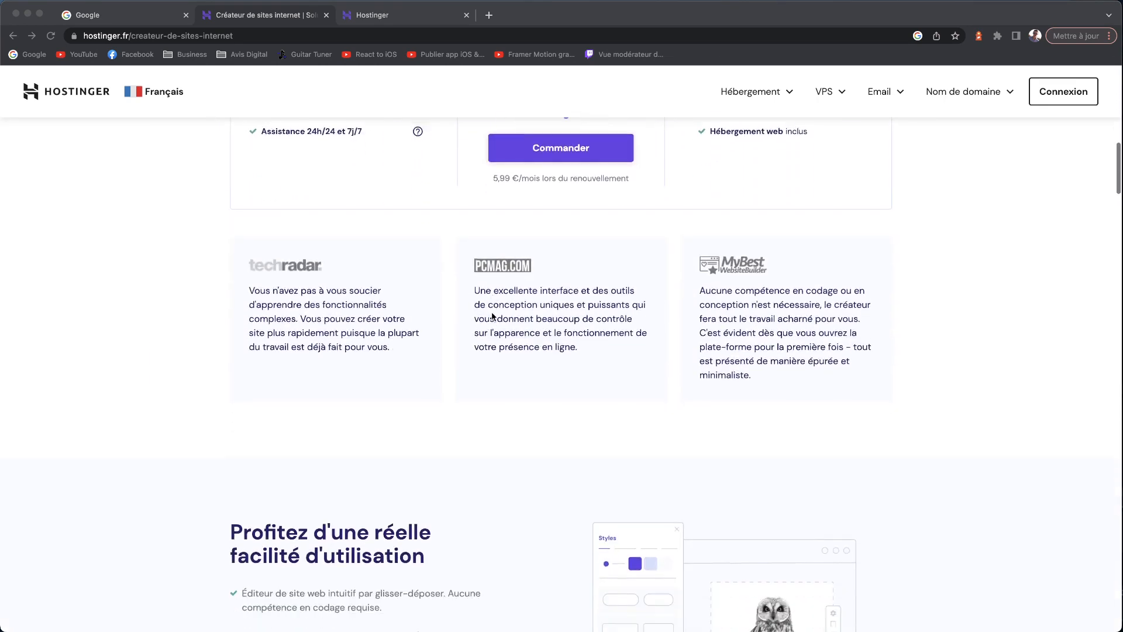
scroll(492, 316, down, 1)
scroll(492, 317, down, 6)
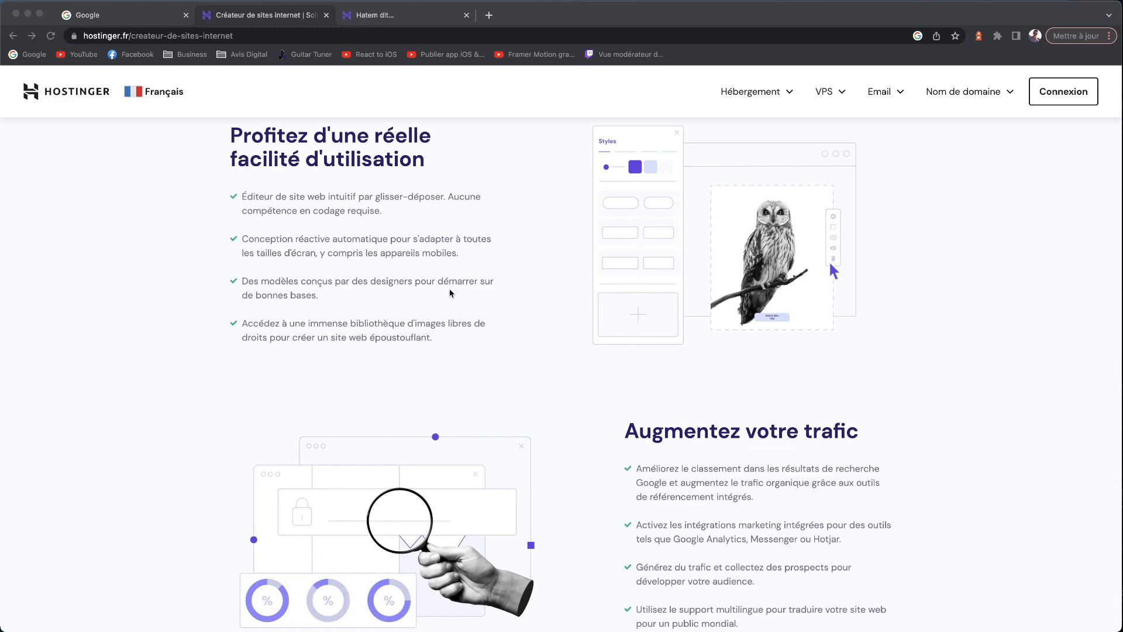
scroll(462, 290, up, 3)
scroll(462, 290, up, 10)
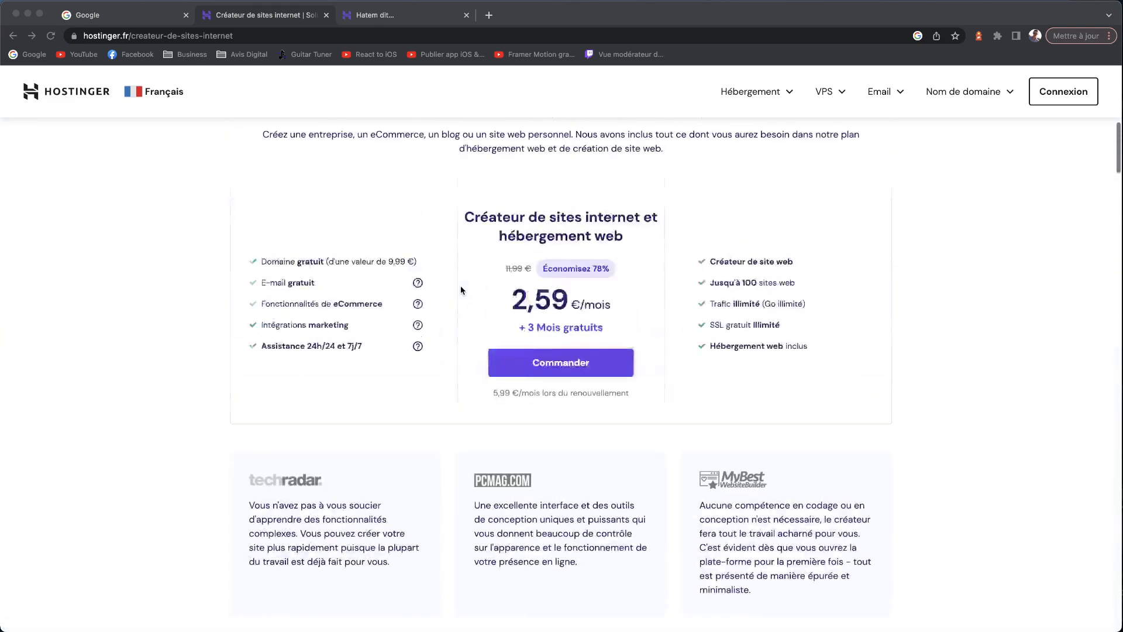
scroll(486, 240, up, 8)
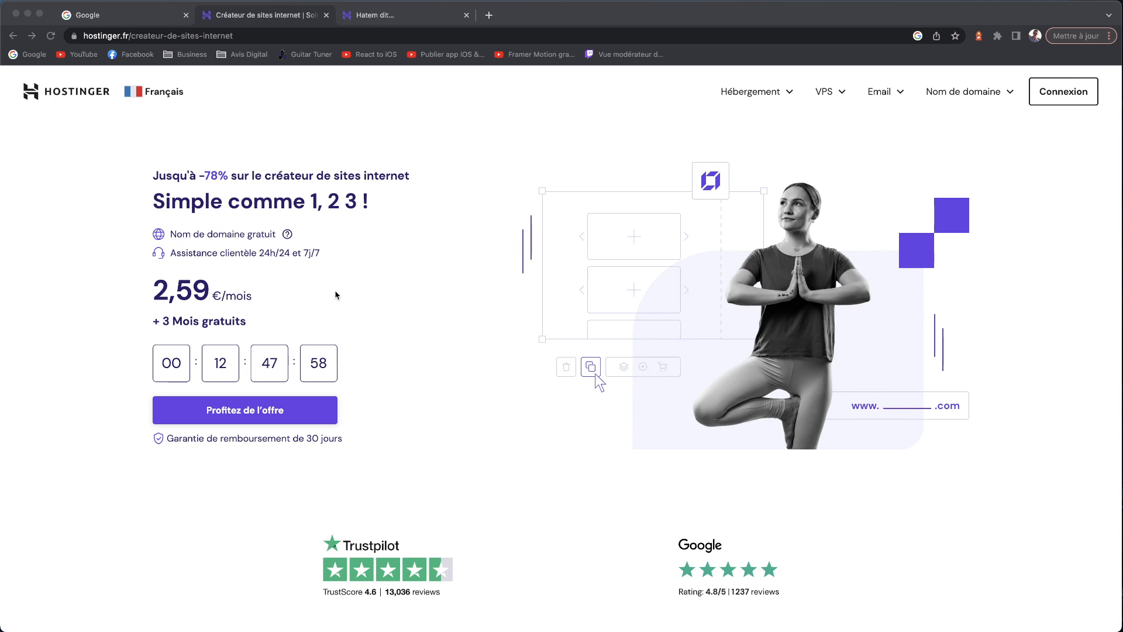
Examine the all-in-one plan's price and included features, highlighting the unlimited traffic entry, and the ease-of-use section
scroll(335, 294, down, 6)
scroll(368, 318, down, 3)
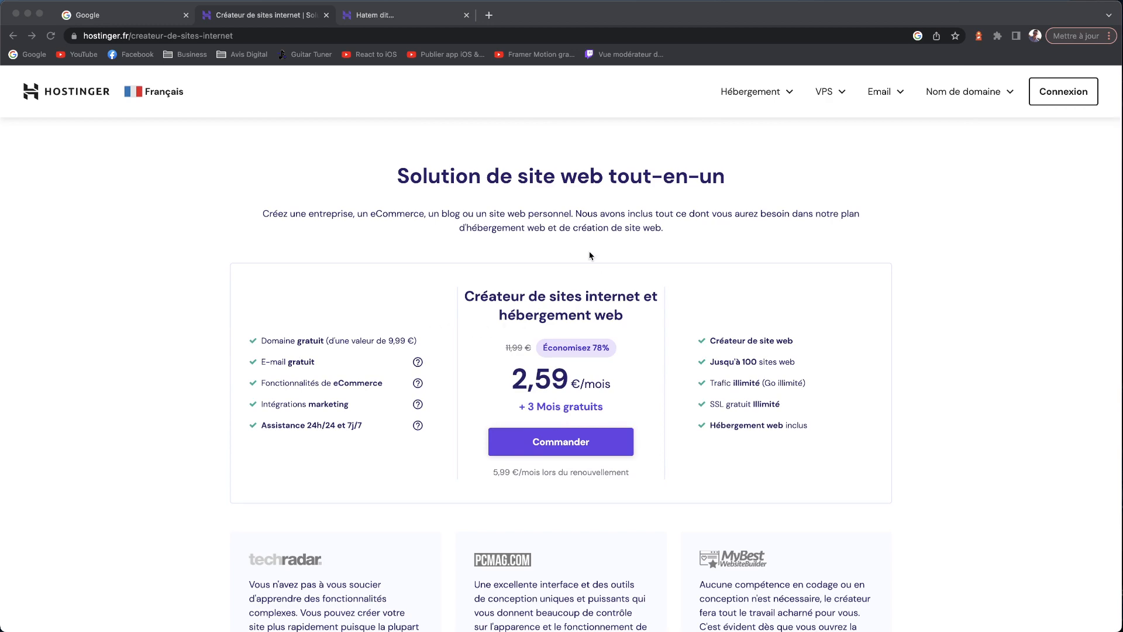
scroll(588, 254, up, 9)
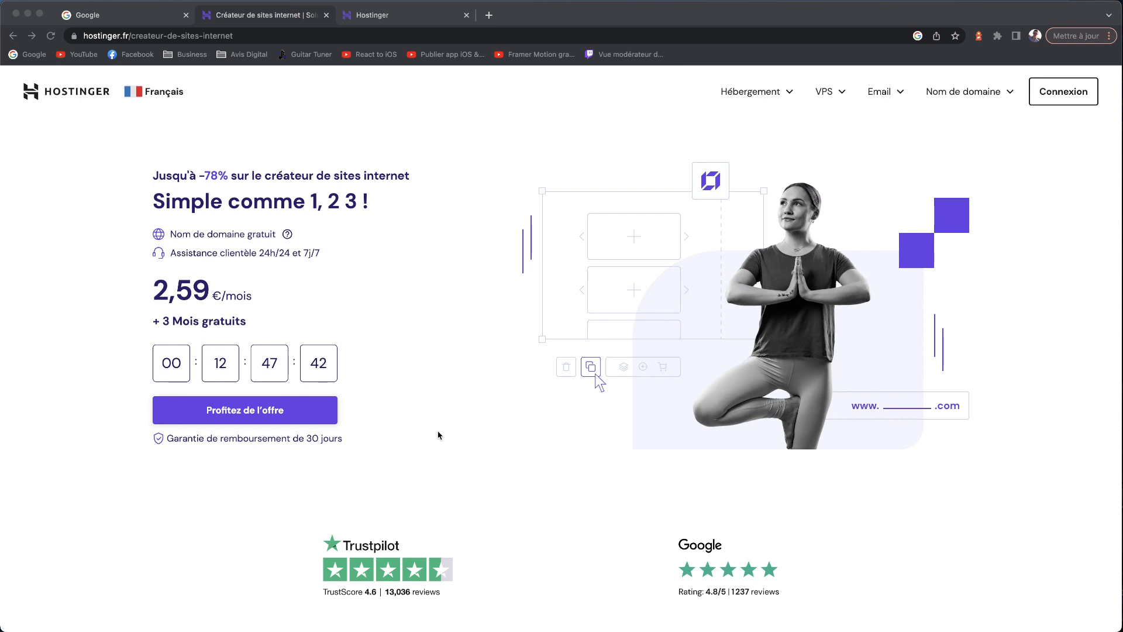
scroll(459, 458, down, 5)
scroll(461, 462, down, 4)
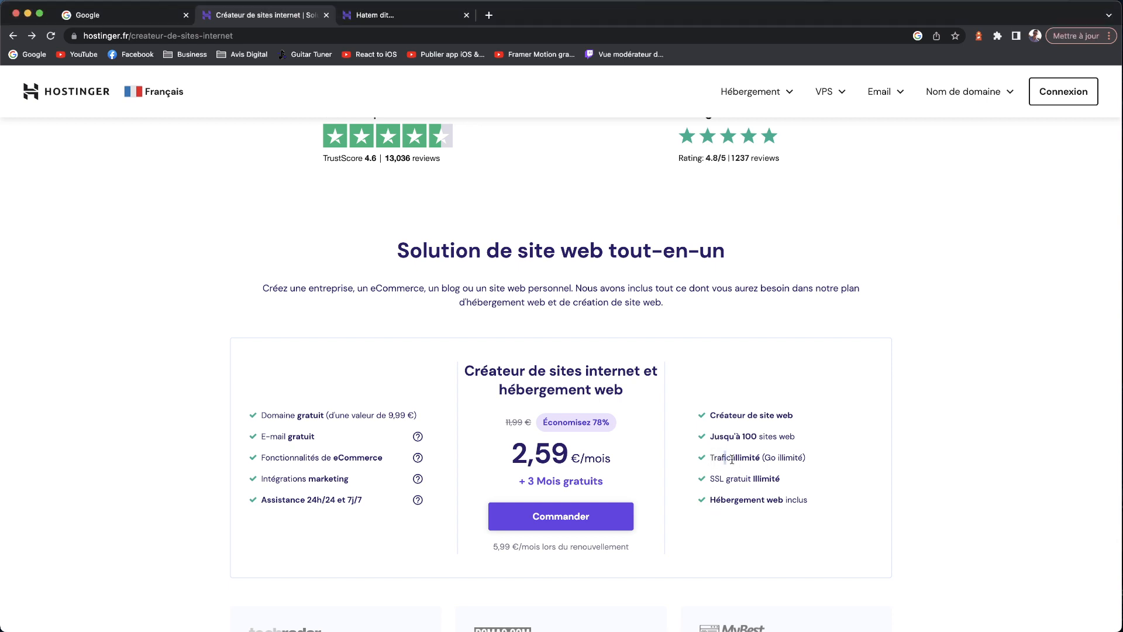
drag(709, 458, 751, 463)
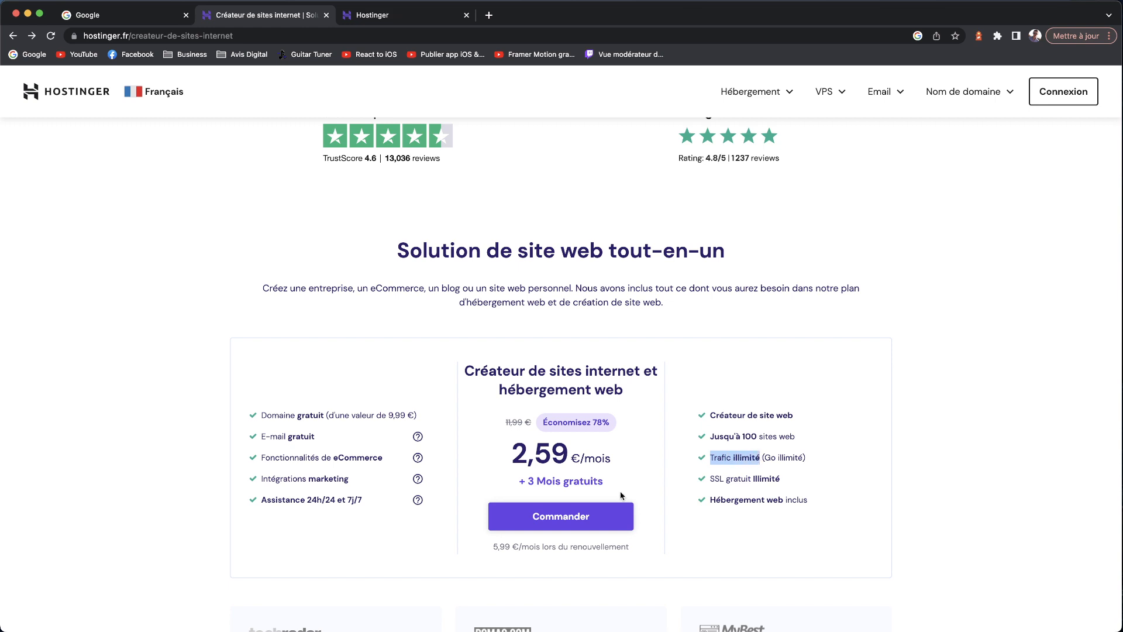
click(490, 289)
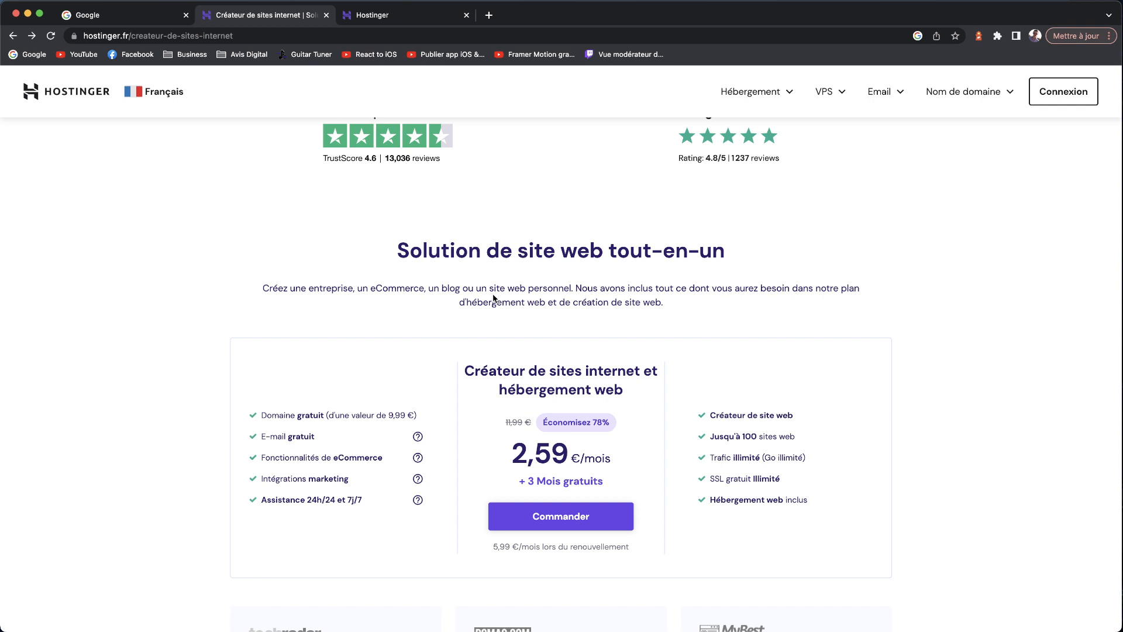
scroll(533, 344, down, 3)
scroll(530, 339, down, 9)
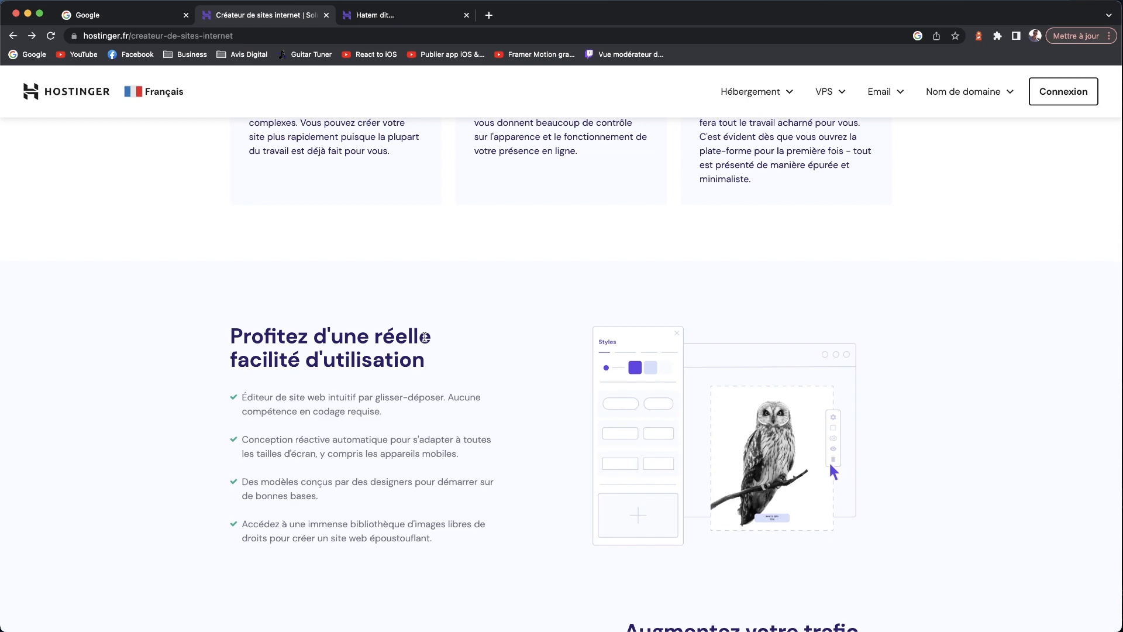
Order the website builder and web hosting plan and review the cart's subscription periods, account and payment sections
scroll(425, 338, up, 10)
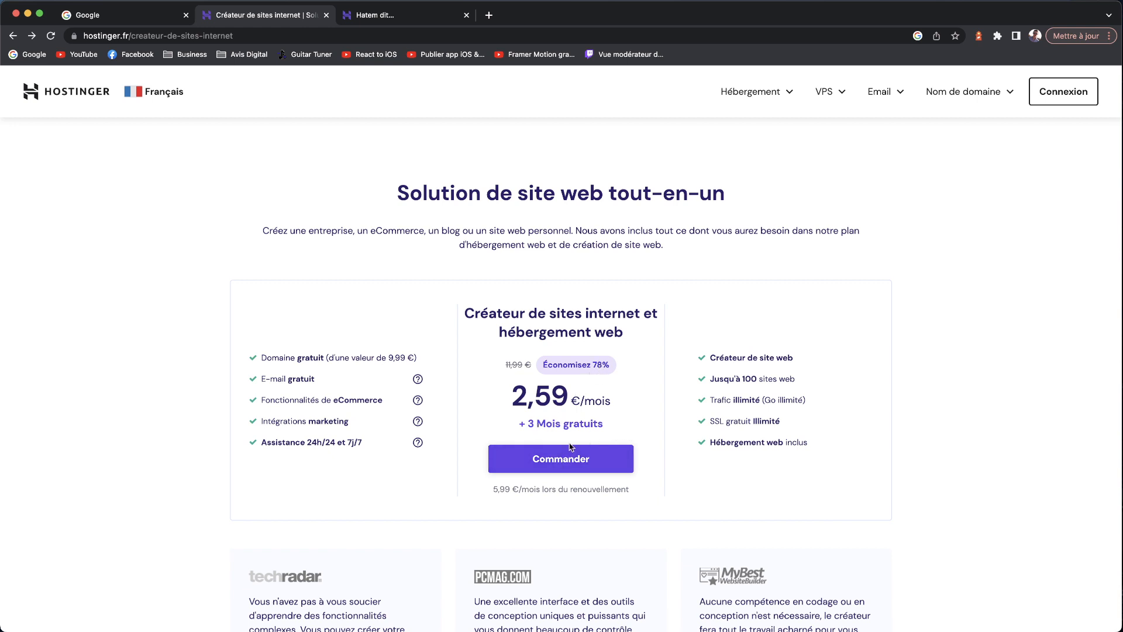
click(614, 465)
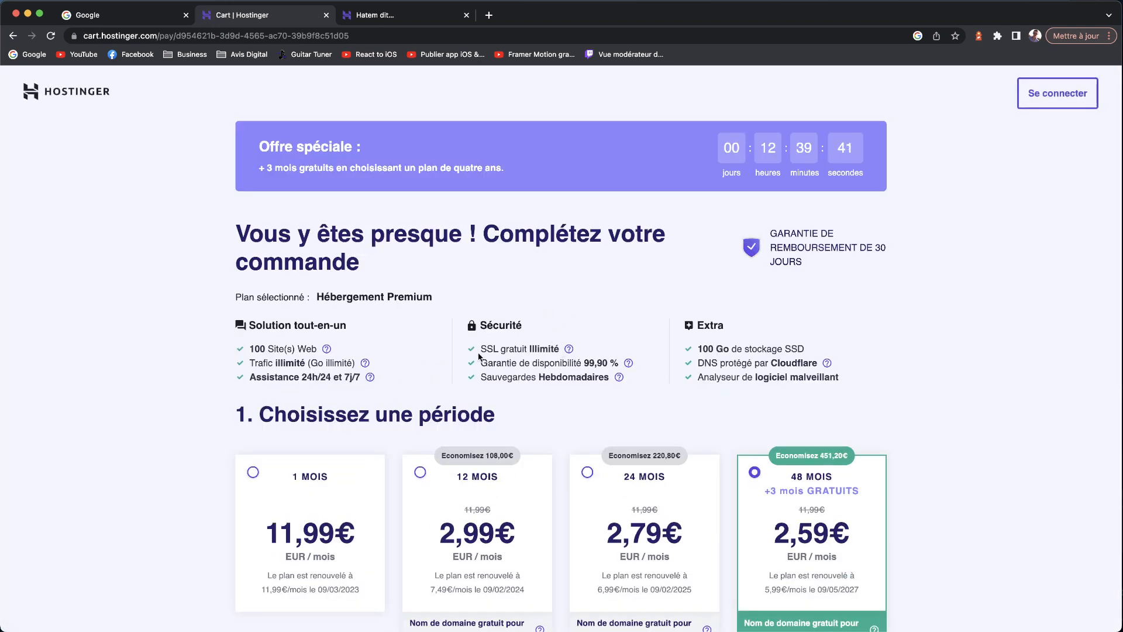
scroll(585, 363, down, 2)
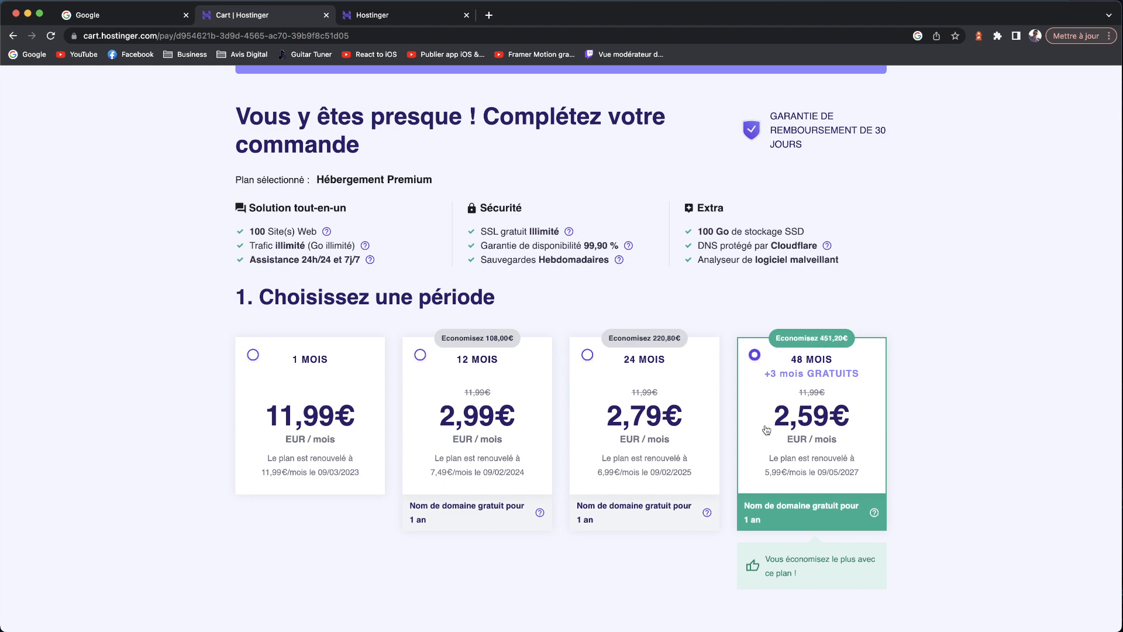
scroll(761, 427, down, 3)
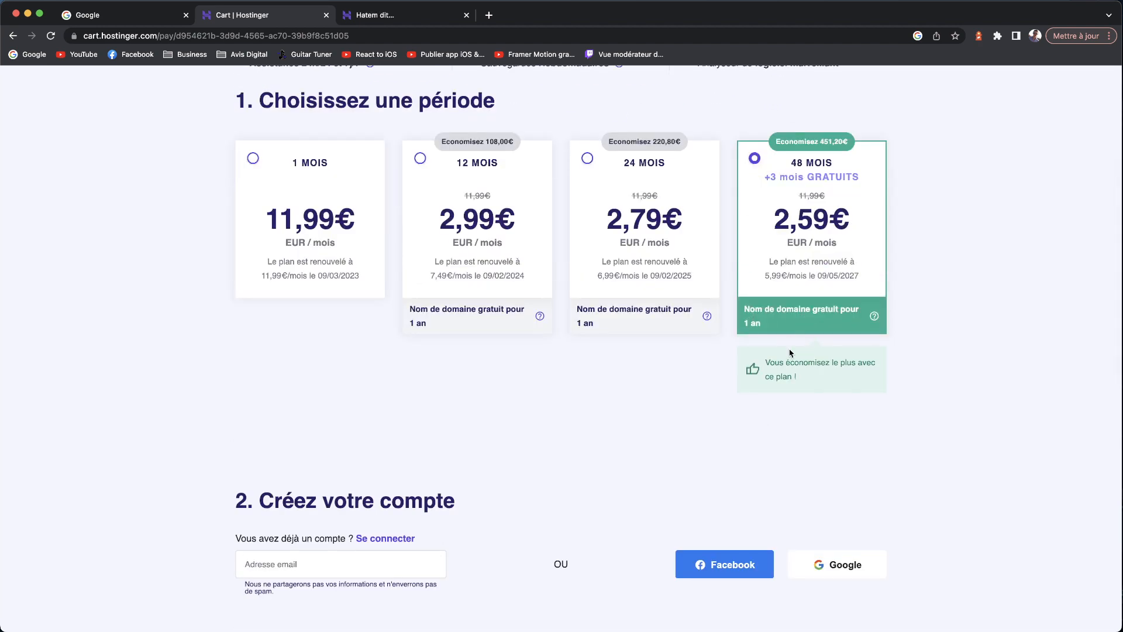
scroll(731, 426, down, 5)
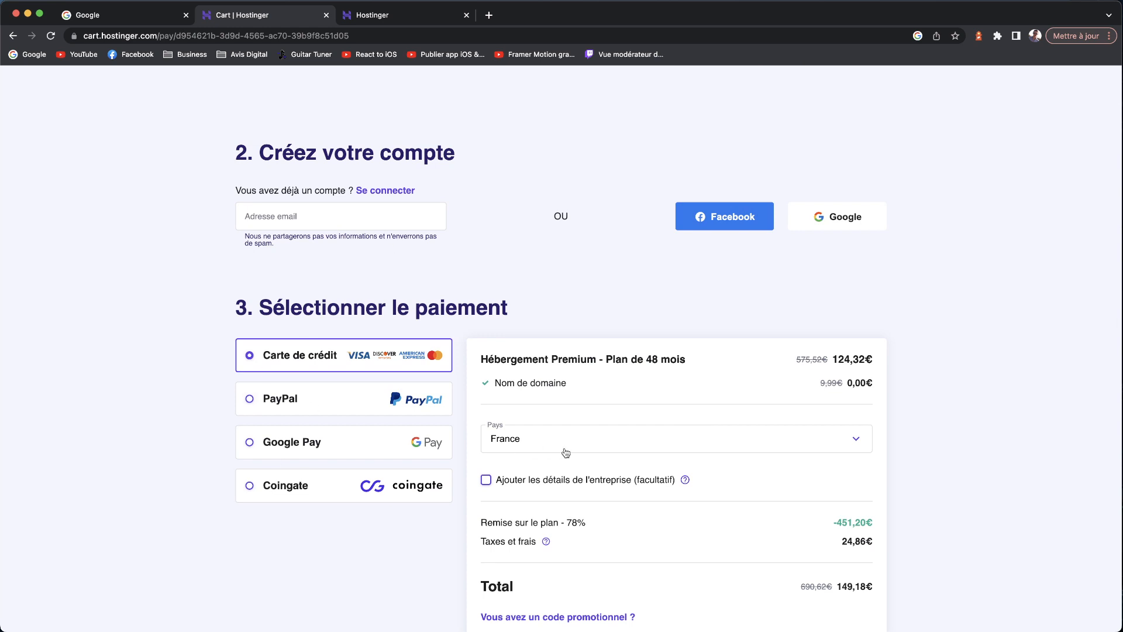
Apply the promotional code HACKINGSEO to the 48-month Premium hosting order
scroll(565, 454, down, 2)
click(552, 478)
click(559, 513)
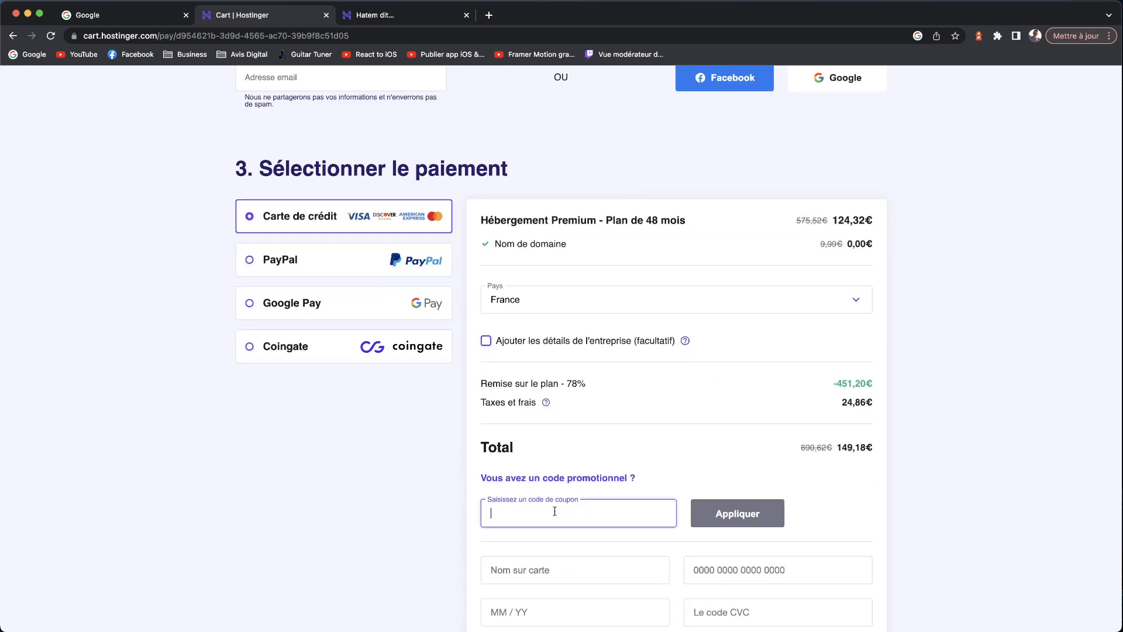
text(HACKINGSEO)
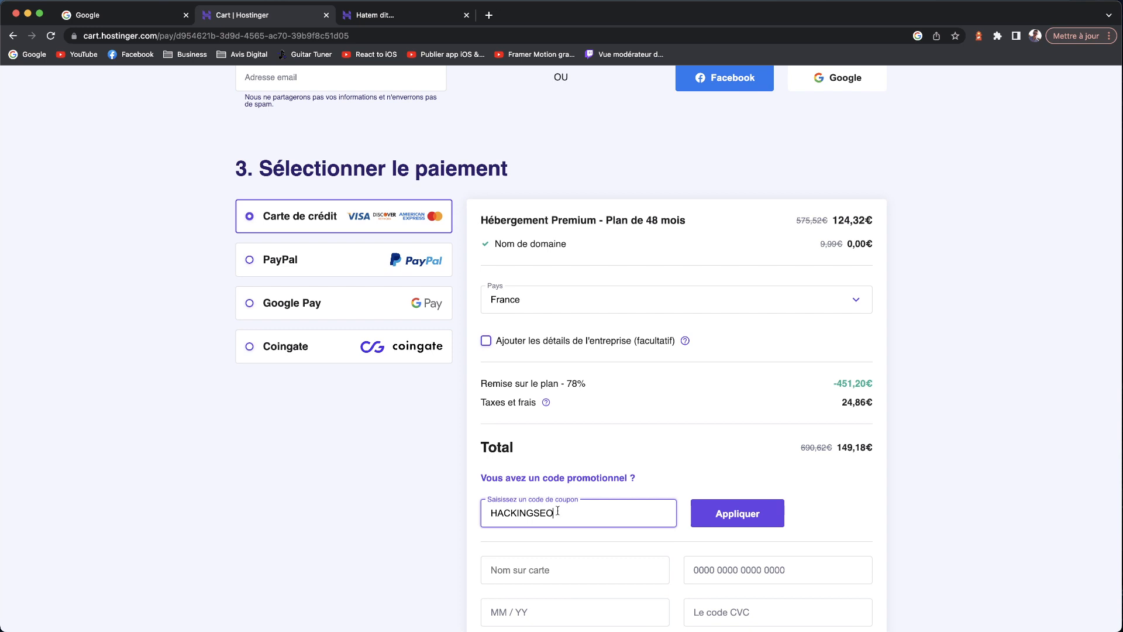
click(759, 513)
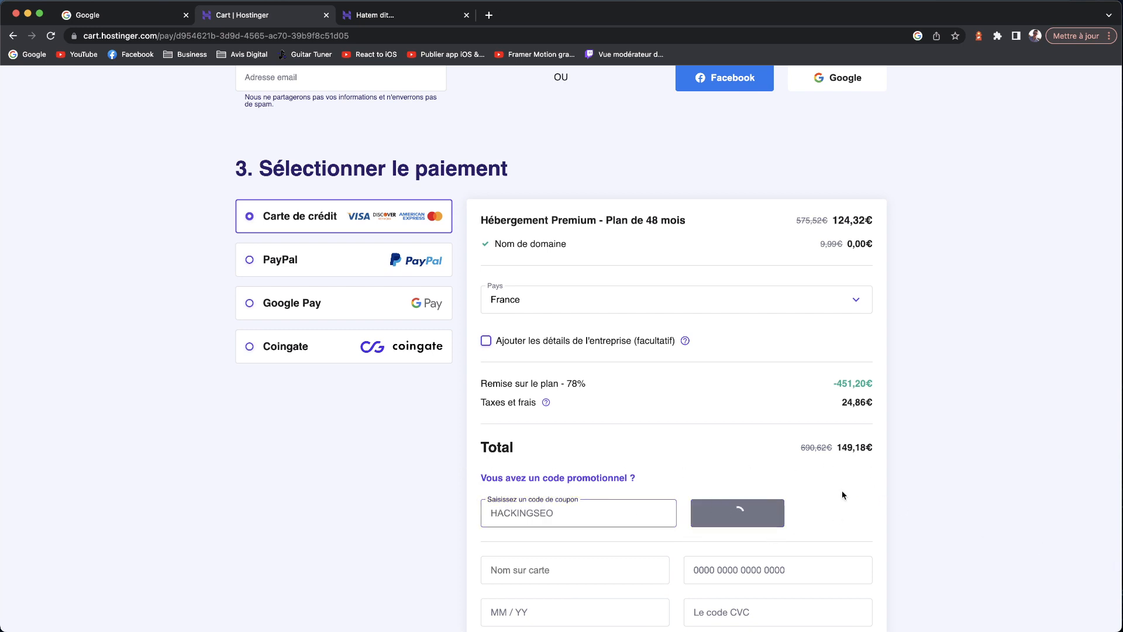
Check the order total and the monthly prices of the subscription periods with the coupon applied
drag(836, 447, 854, 447)
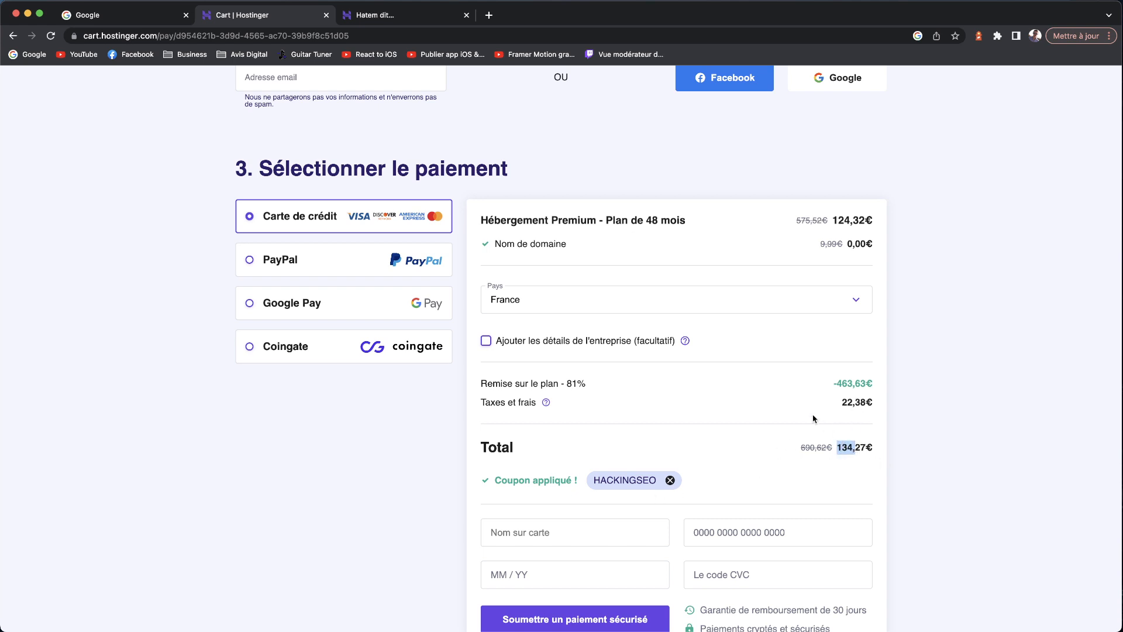
scroll(761, 401, up, 5)
scroll(757, 398, up, 3)
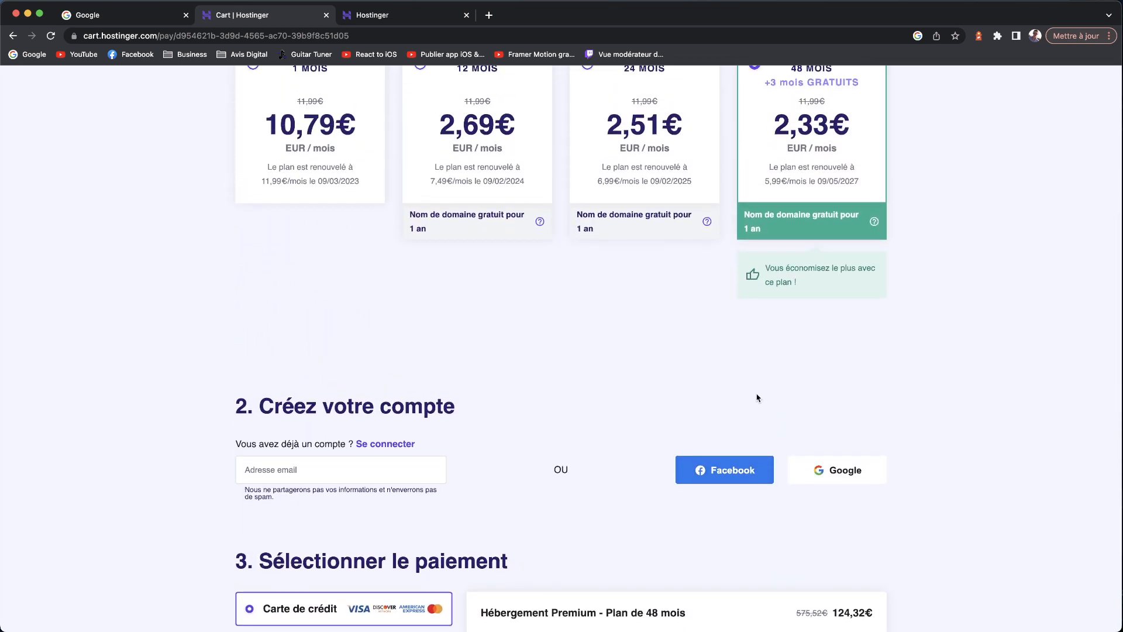
scroll(762, 399, down, 6)
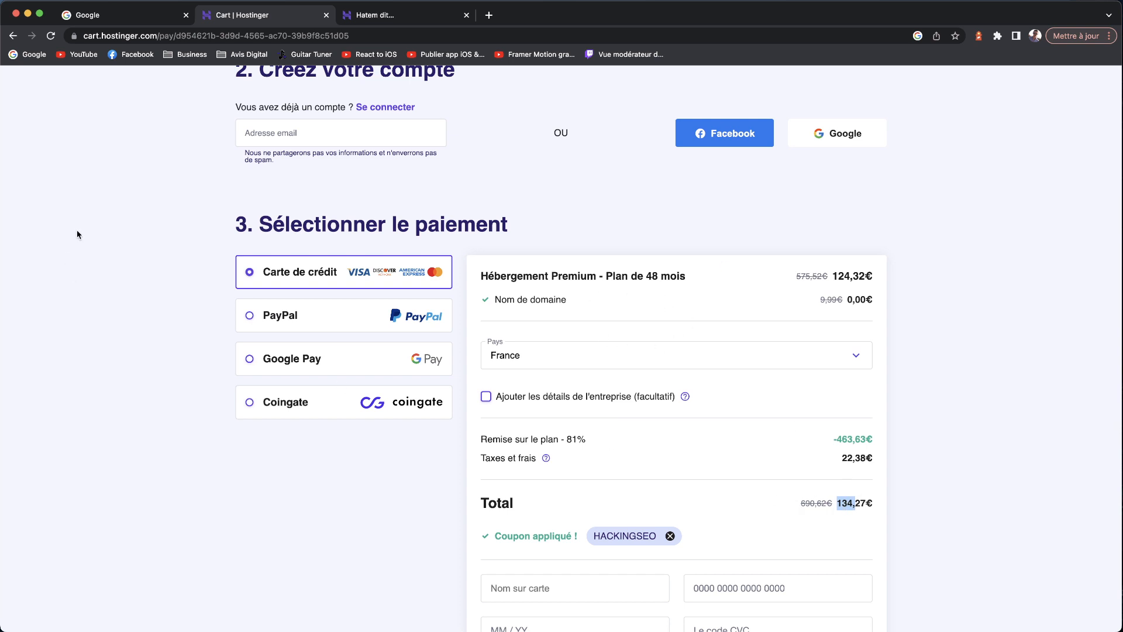
Return from the cart to the website builder offer page and review its ease-of-use section
click(13, 35)
click(13, 35)
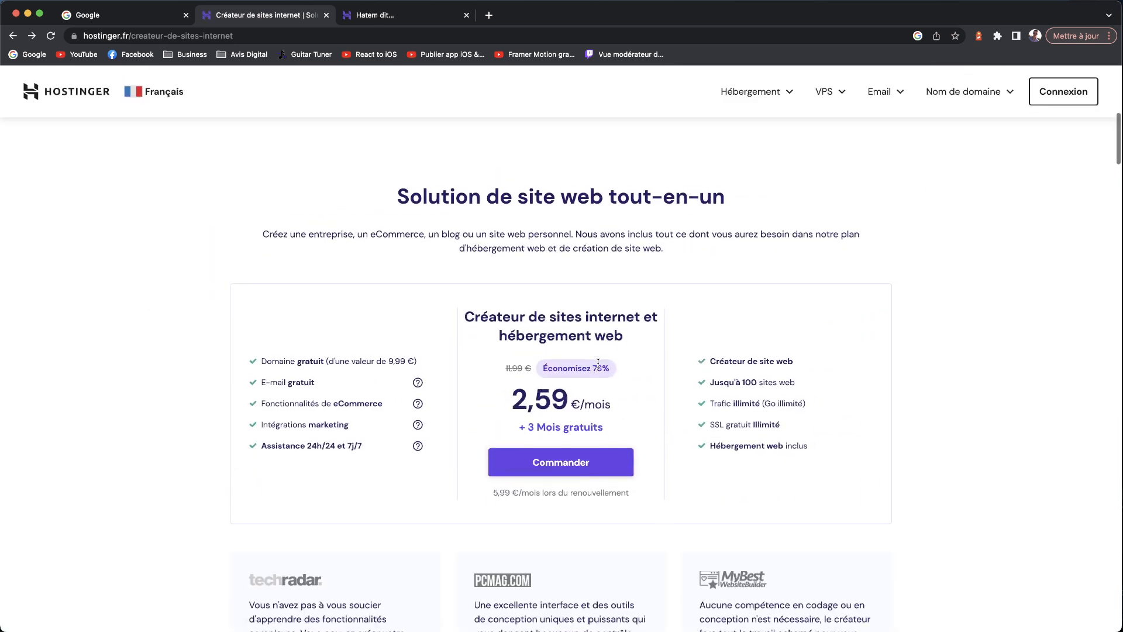
scroll(598, 371, down, 15)
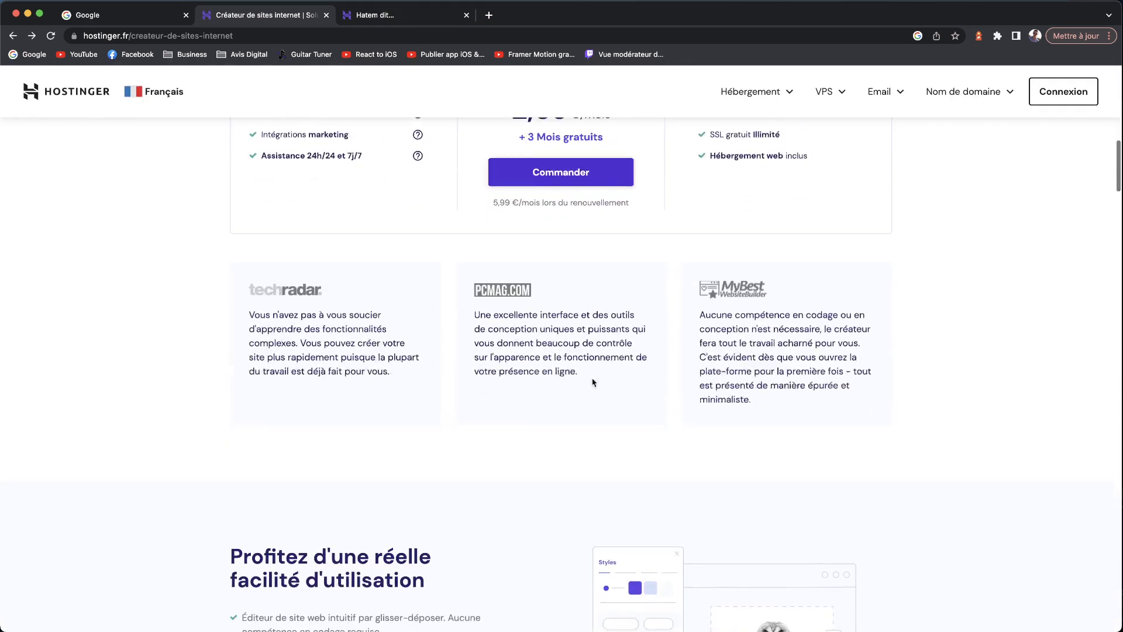
scroll(592, 383, down, 2)
scroll(590, 382, down, 2)
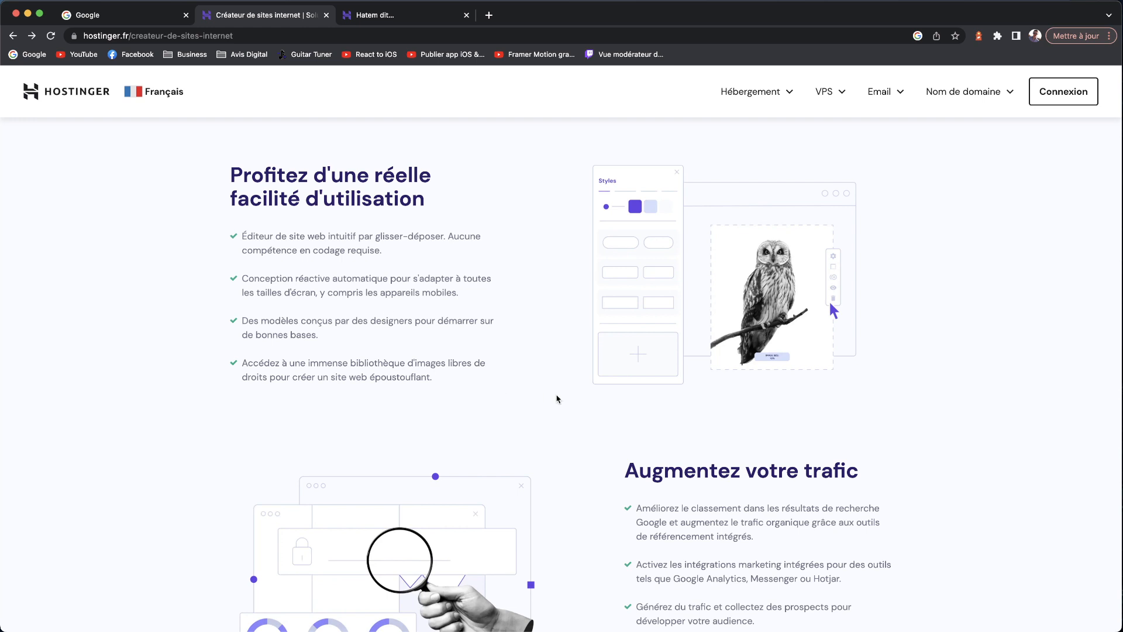
Examine the website builder's traffic growth and eCommerce feature sections, comparing them with the ease-of-use section
scroll(556, 396, down, 3)
scroll(587, 409, down, 1)
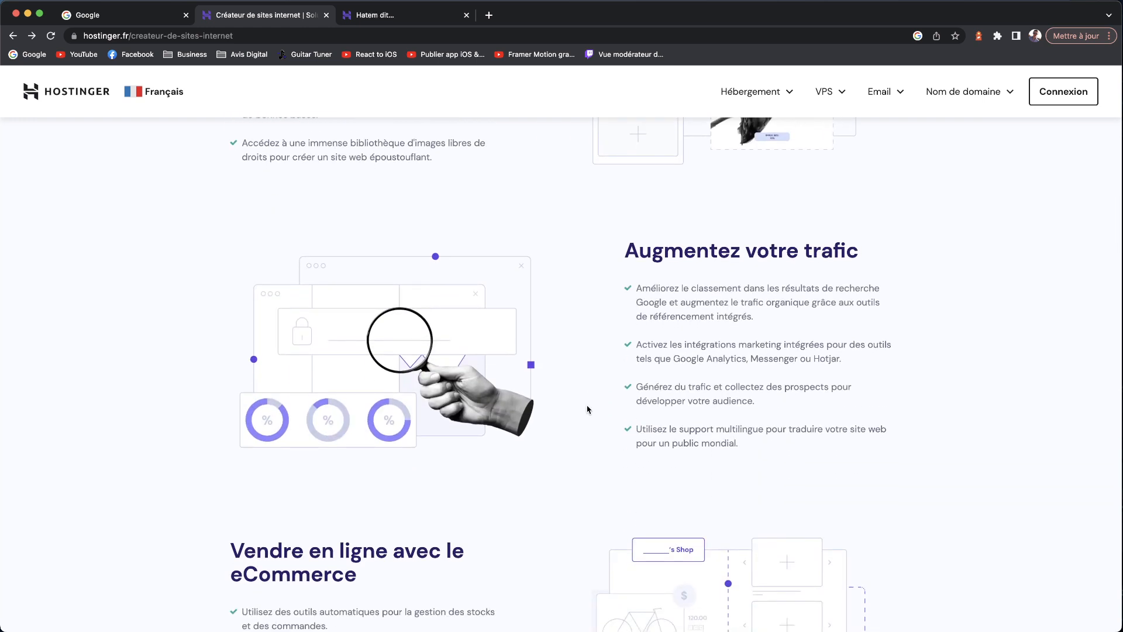
scroll(587, 409, down, 1)
scroll(588, 409, down, 1)
scroll(587, 409, down, 2)
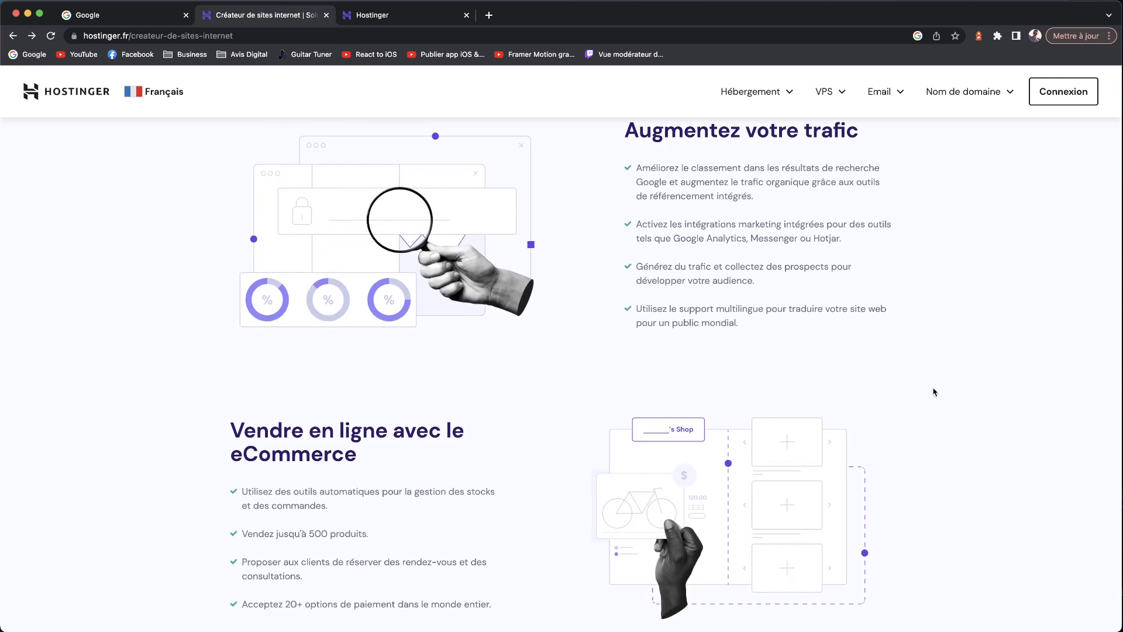
scroll(931, 392, down, 3)
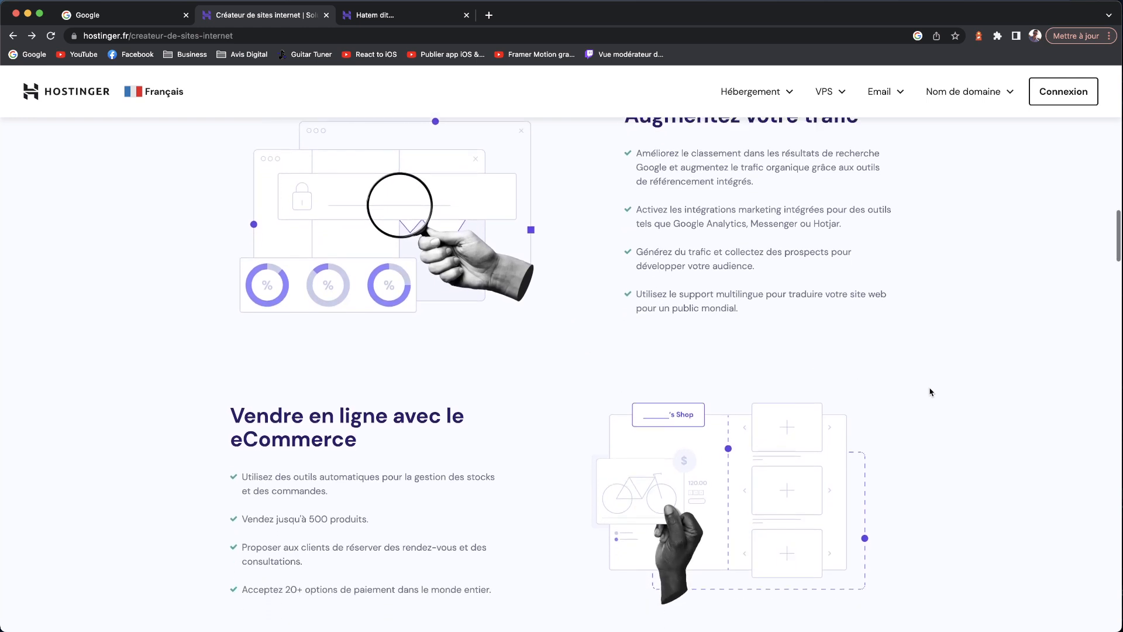
scroll(926, 392, up, 6)
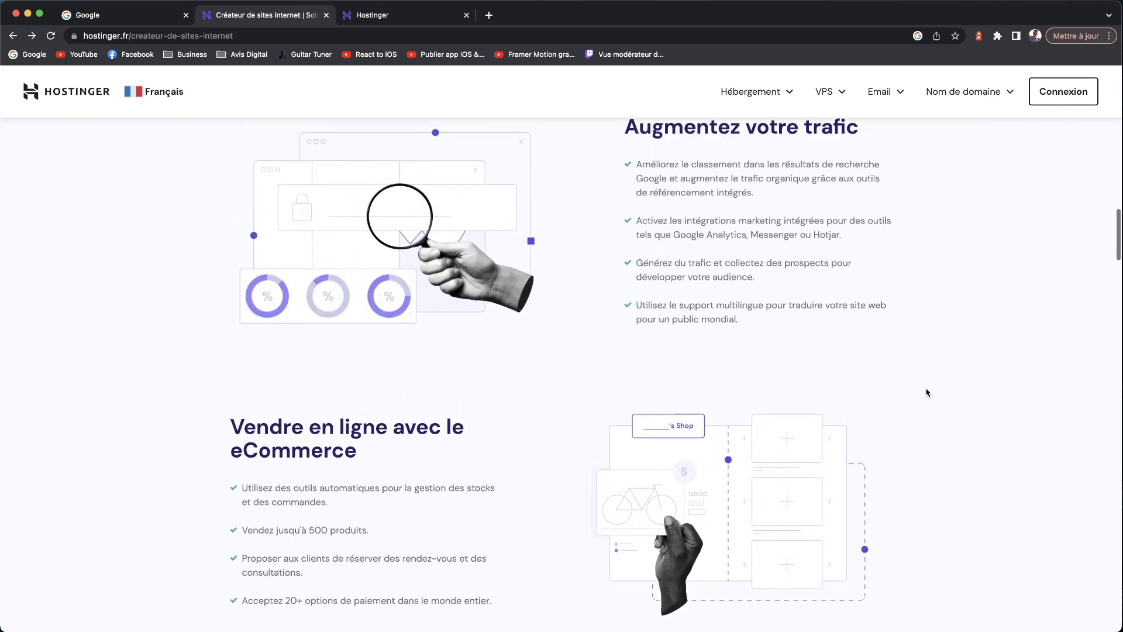
scroll(927, 392, up, 2)
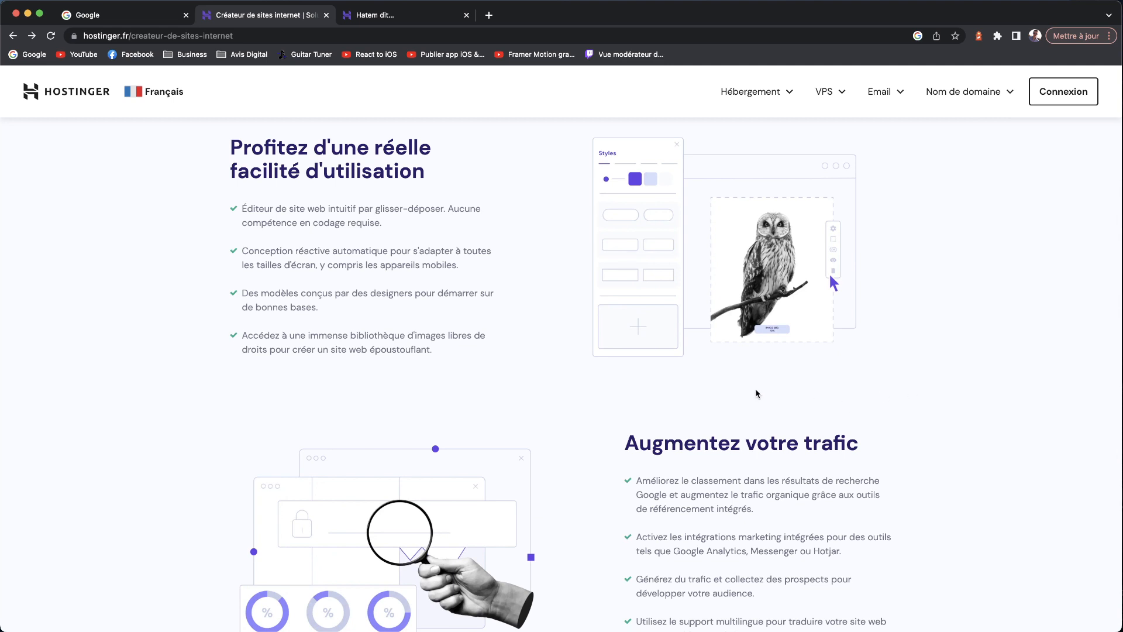
scroll(762, 393, down, 1)
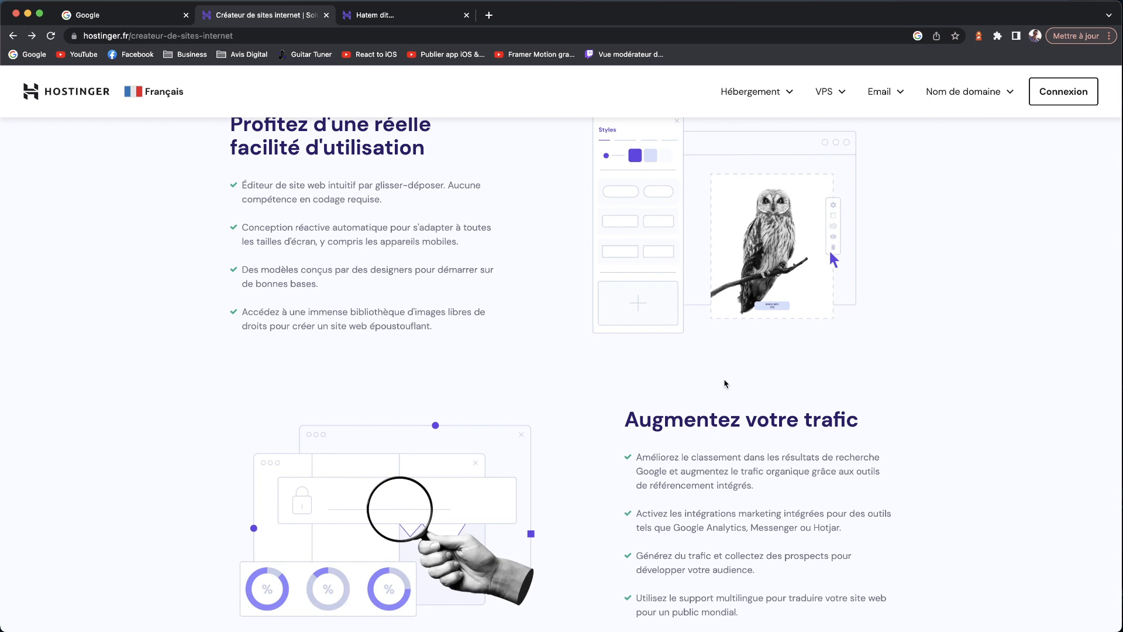
scroll(670, 375, down, 2)
scroll(670, 375, down, 8)
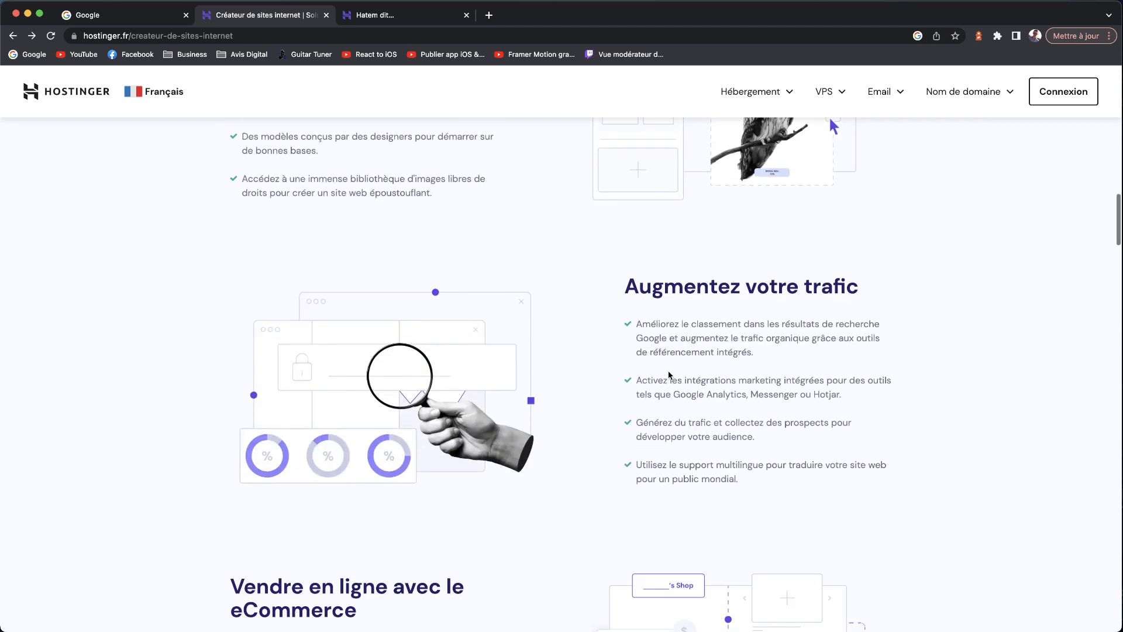
Examine the website builder's eCommerce, round-the-clock support, advanced security and AI feature sections
scroll(670, 375, down, 1)
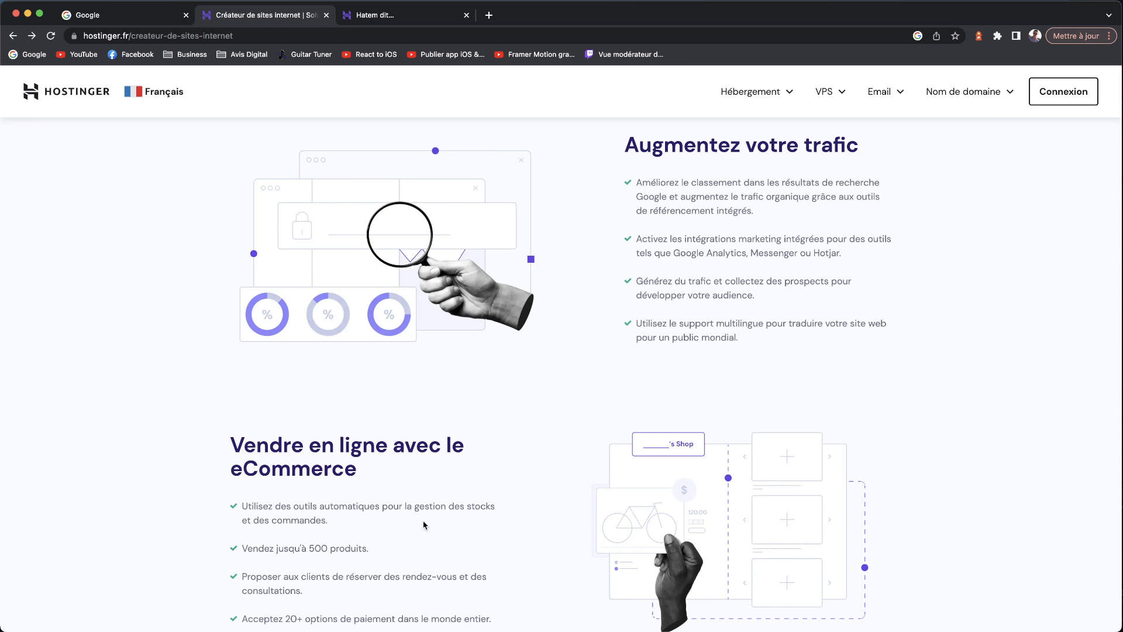
scroll(424, 525, down, 5)
scroll(424, 525, down, 7)
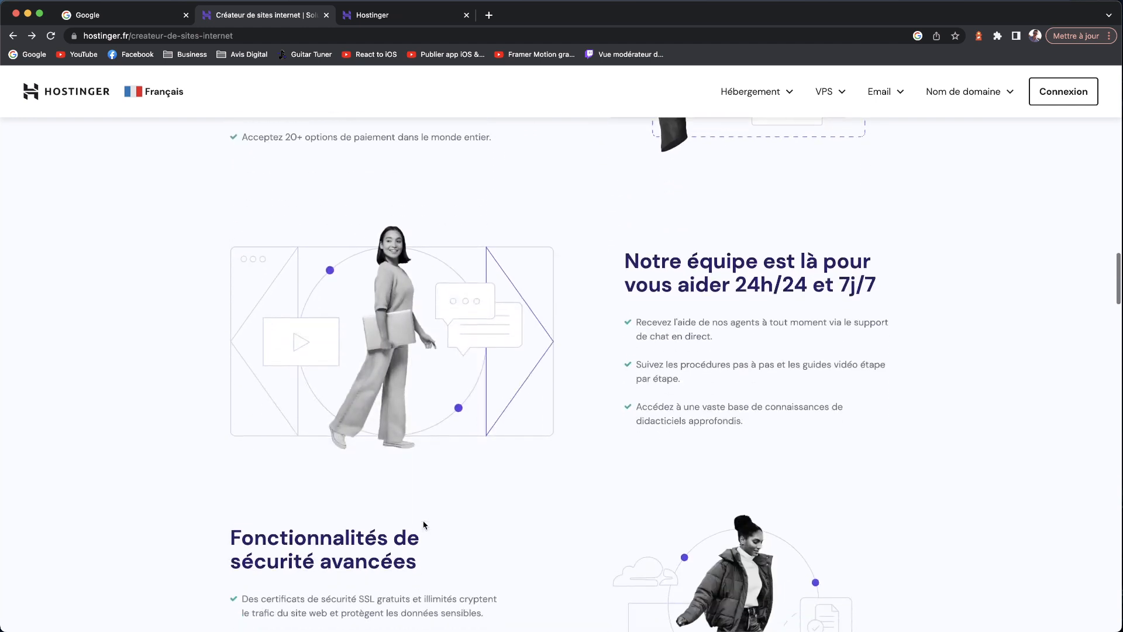
scroll(424, 525, down, 3)
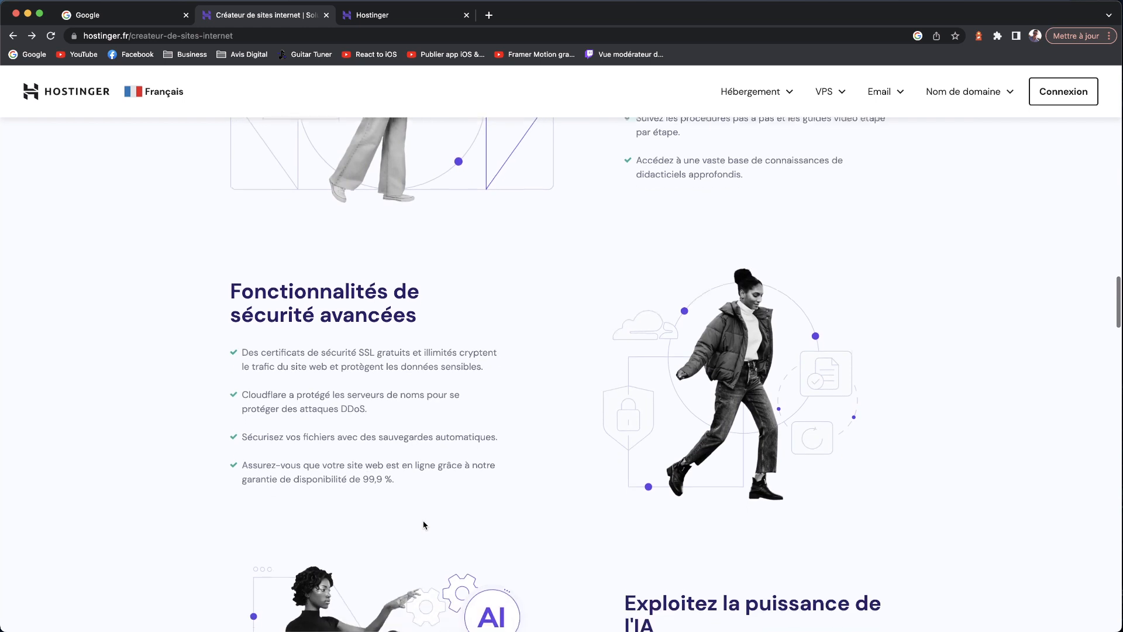
scroll(424, 525, down, 6)
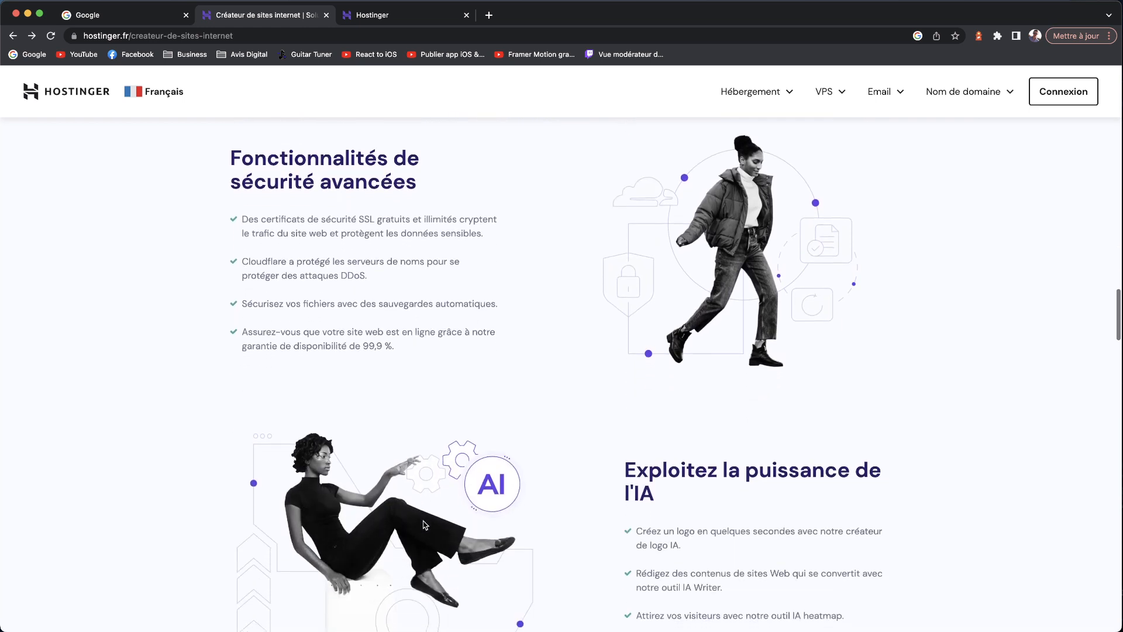
scroll(424, 525, down, 5)
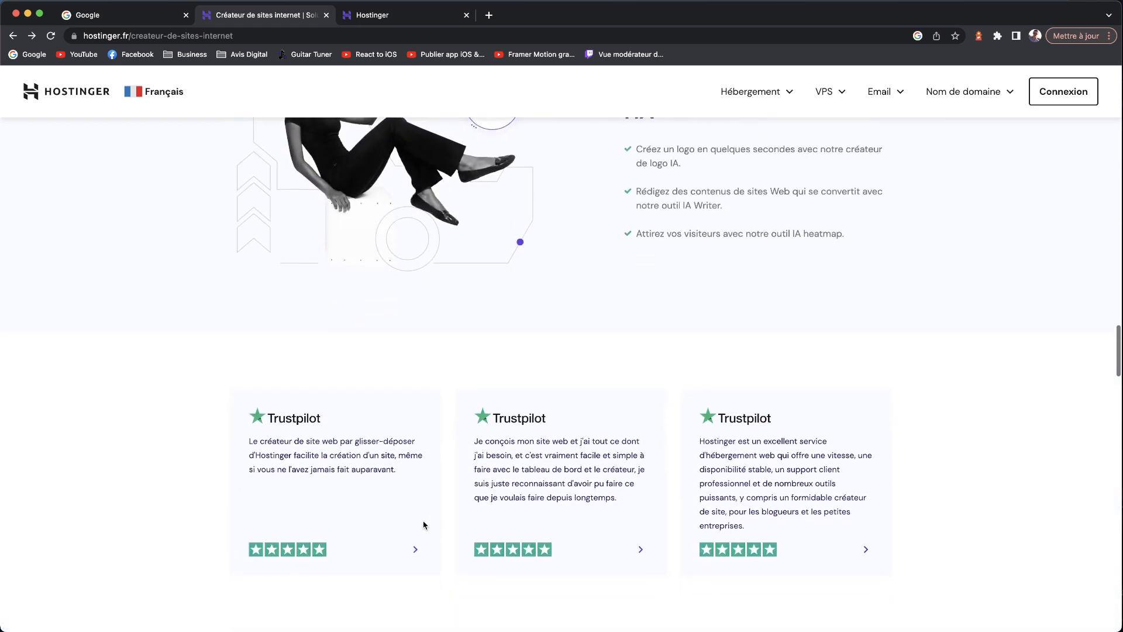
Review the Trustpilot testimonials, the four-step website creation process and the popular template showcase on the offer page
scroll(423, 521, down, 5)
scroll(424, 525, down, 5)
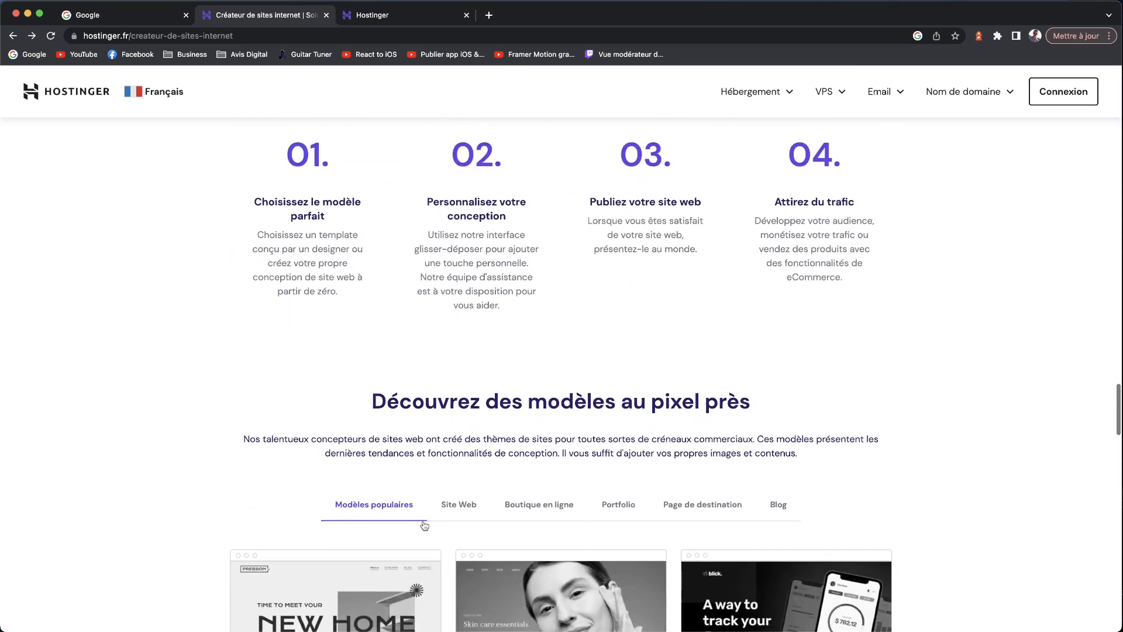
scroll(424, 525, down, 1)
scroll(416, 516, up, 1)
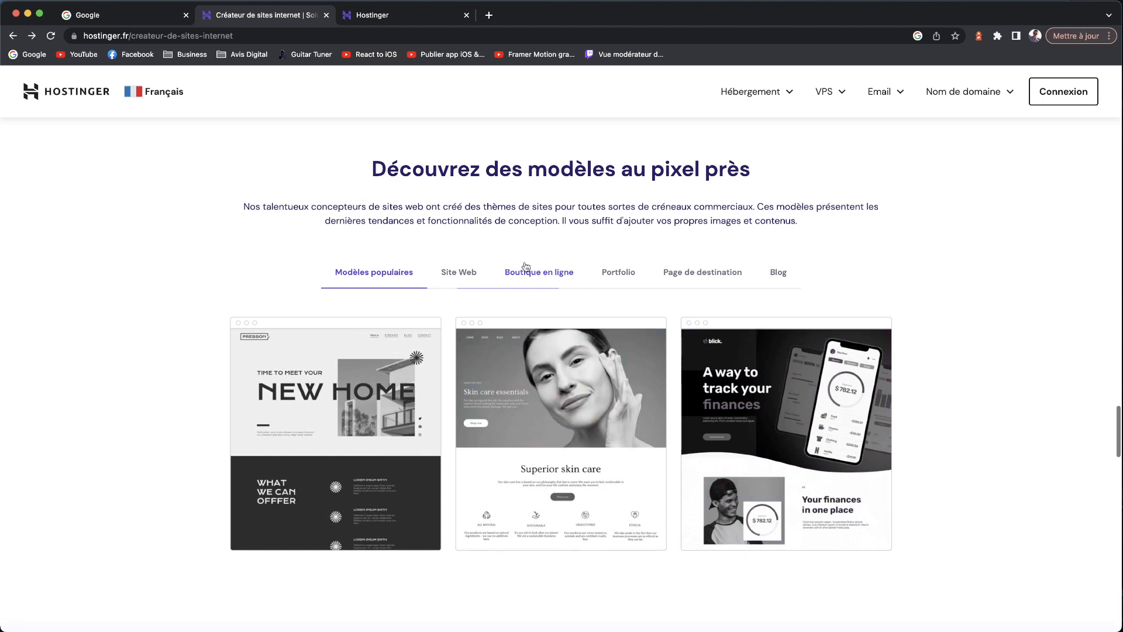
scroll(466, 293, down, 3)
scroll(464, 290, down, 6)
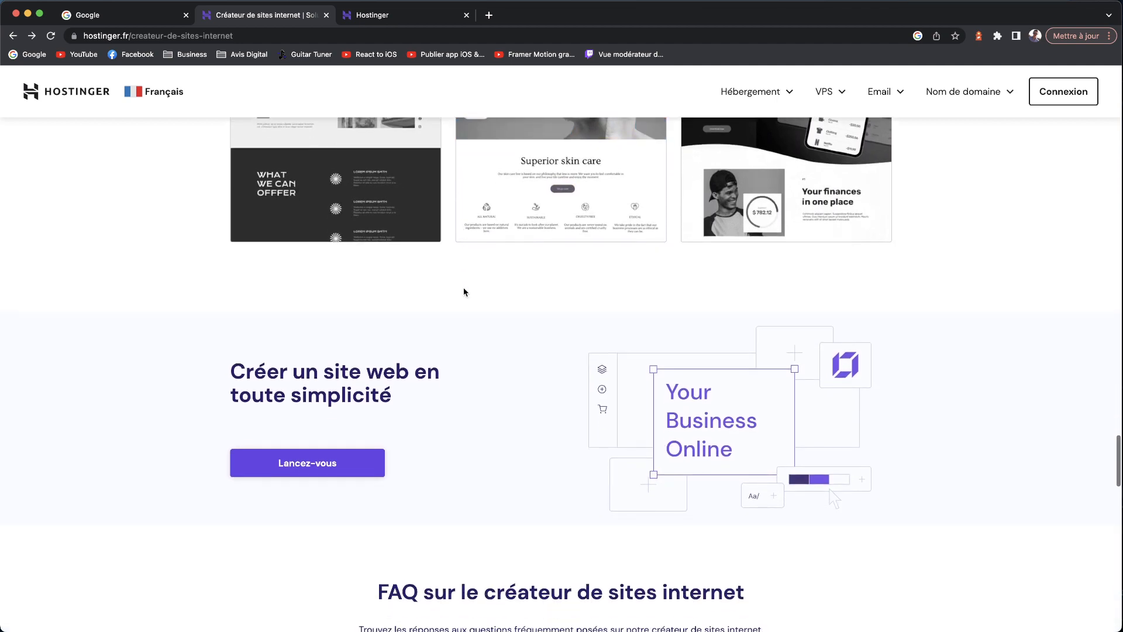
Go back through the feature sections to the main promotional offer at the start of the page
scroll(464, 287, up, 12)
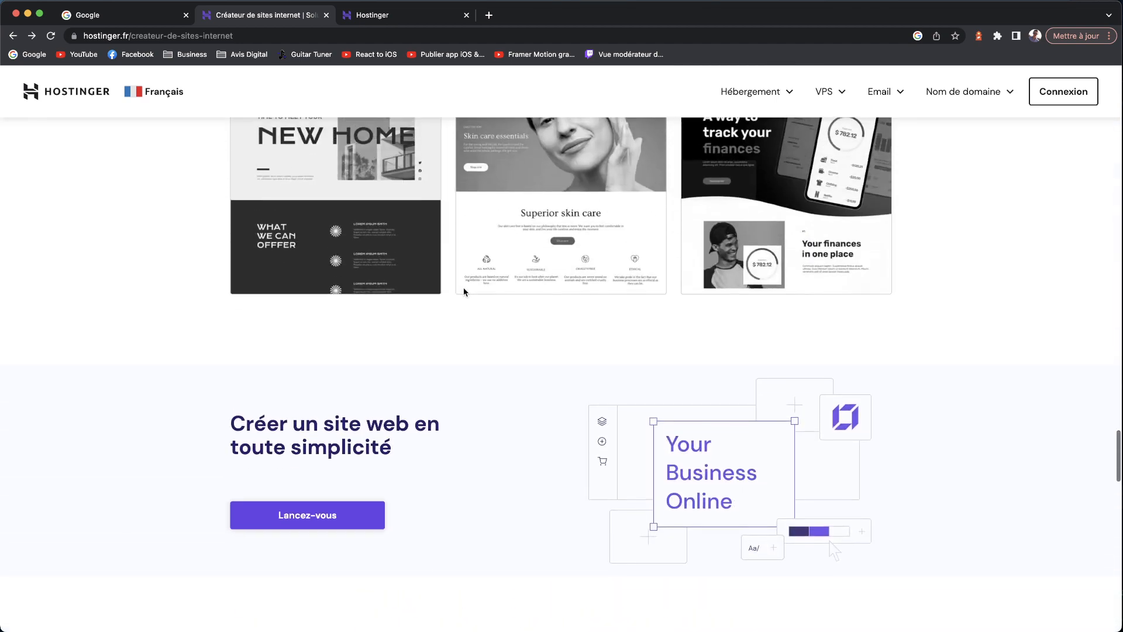
scroll(464, 291, up, 10)
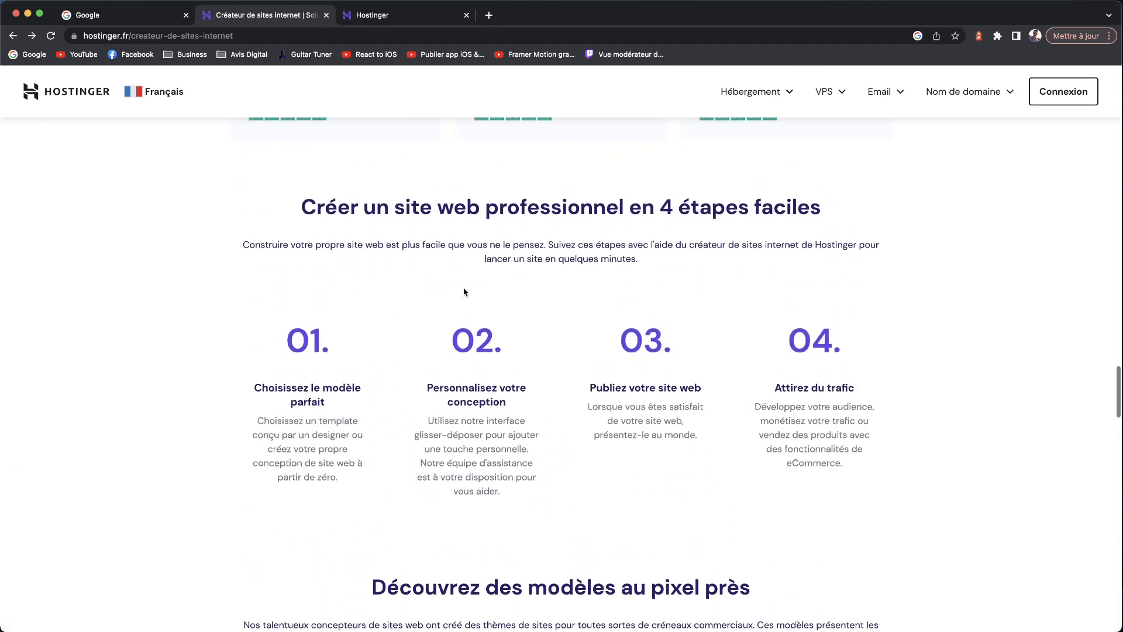
scroll(464, 291, up, 8)
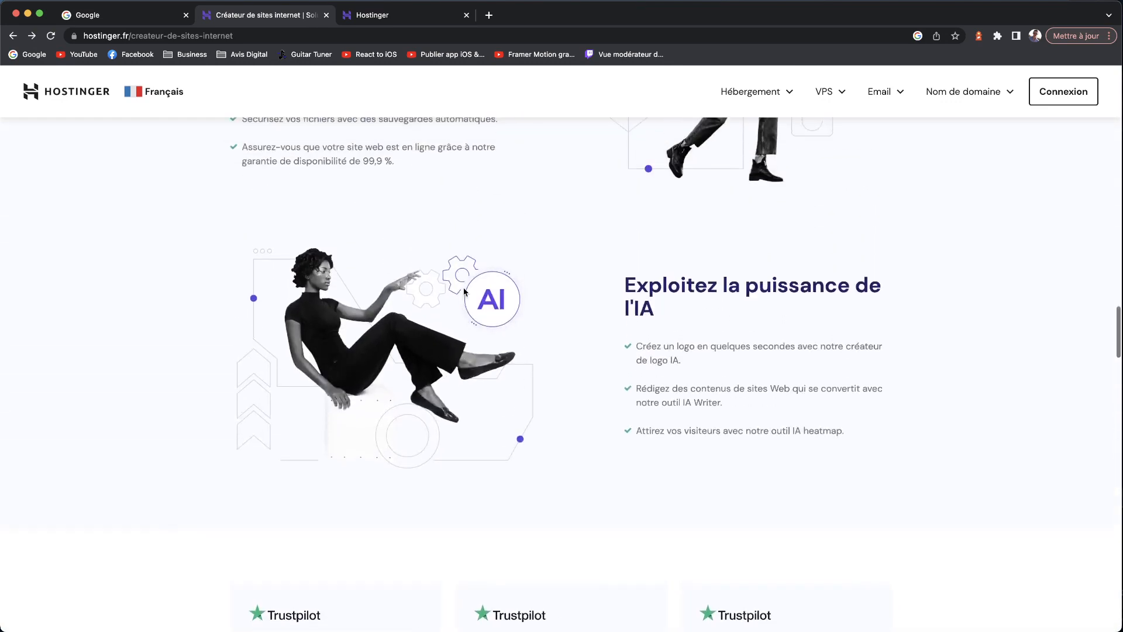
scroll(464, 291, up, 9)
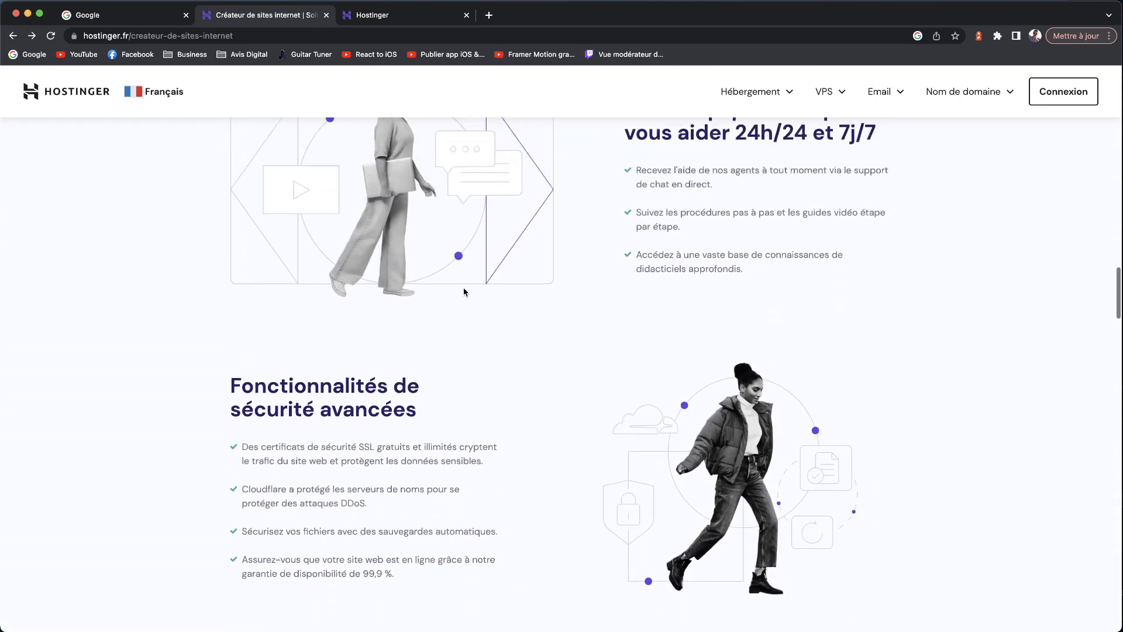
scroll(464, 292, up, 18)
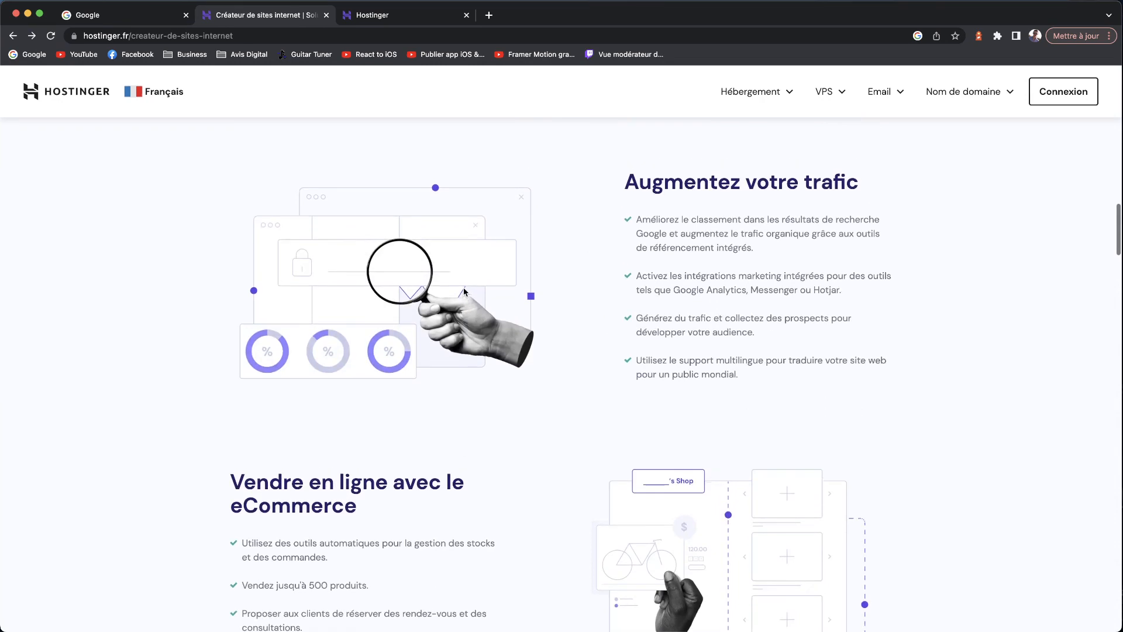
scroll(464, 291, up, 6)
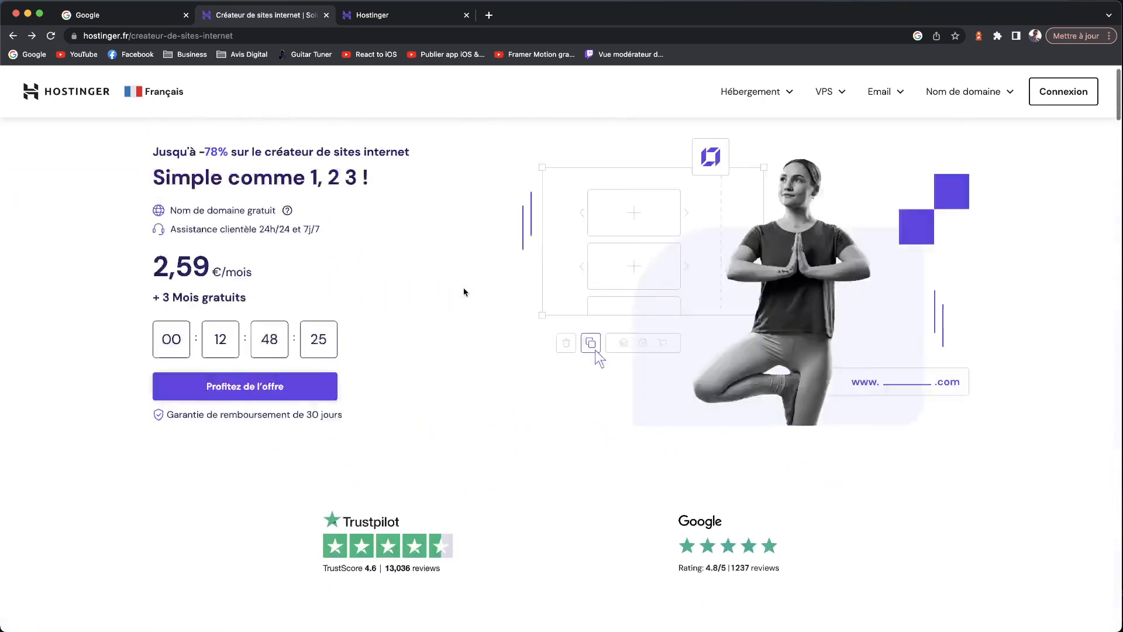
Review the all-in-one website plan, the press reviews and the ease-of-use section once more
scroll(430, 96, down, 1)
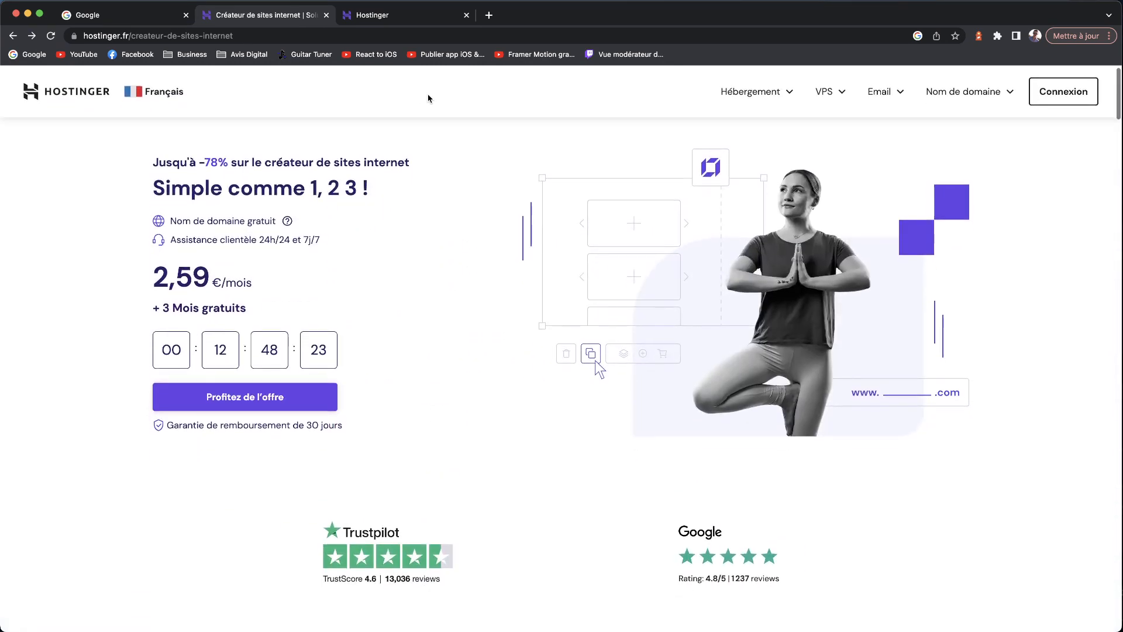
scroll(490, 282, down, 9)
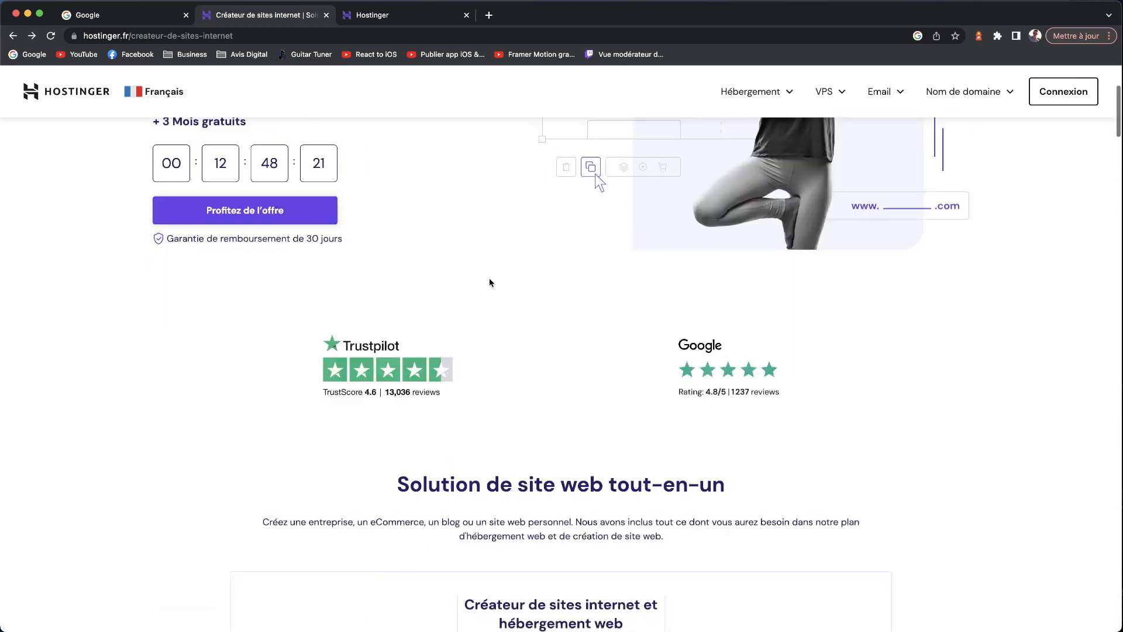
scroll(489, 282, down, 6)
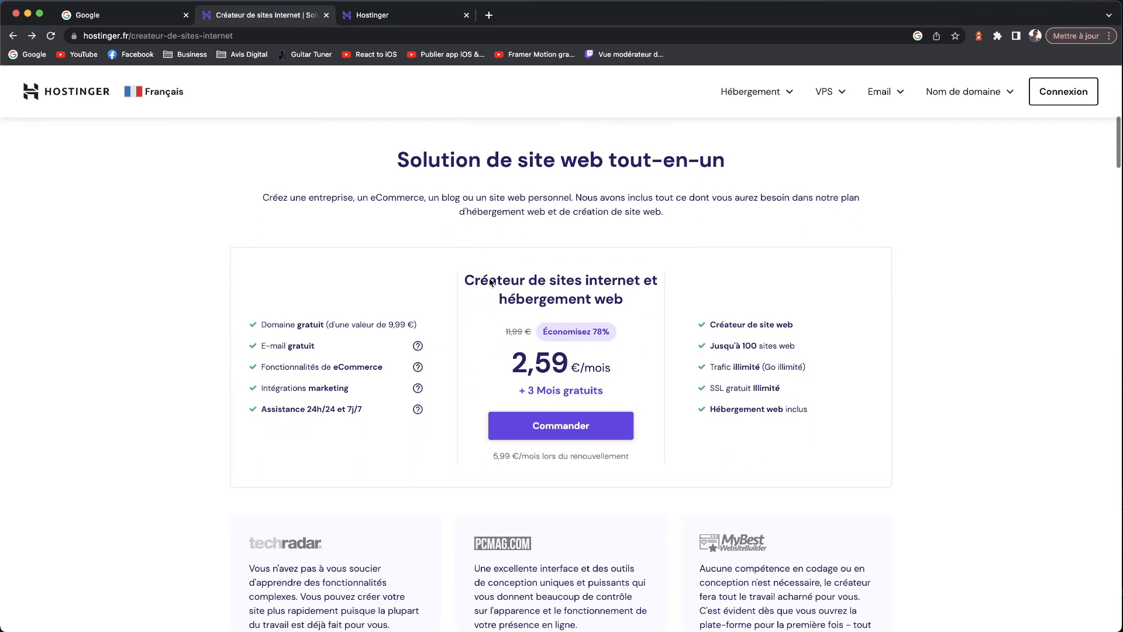
scroll(490, 282, down, 4)
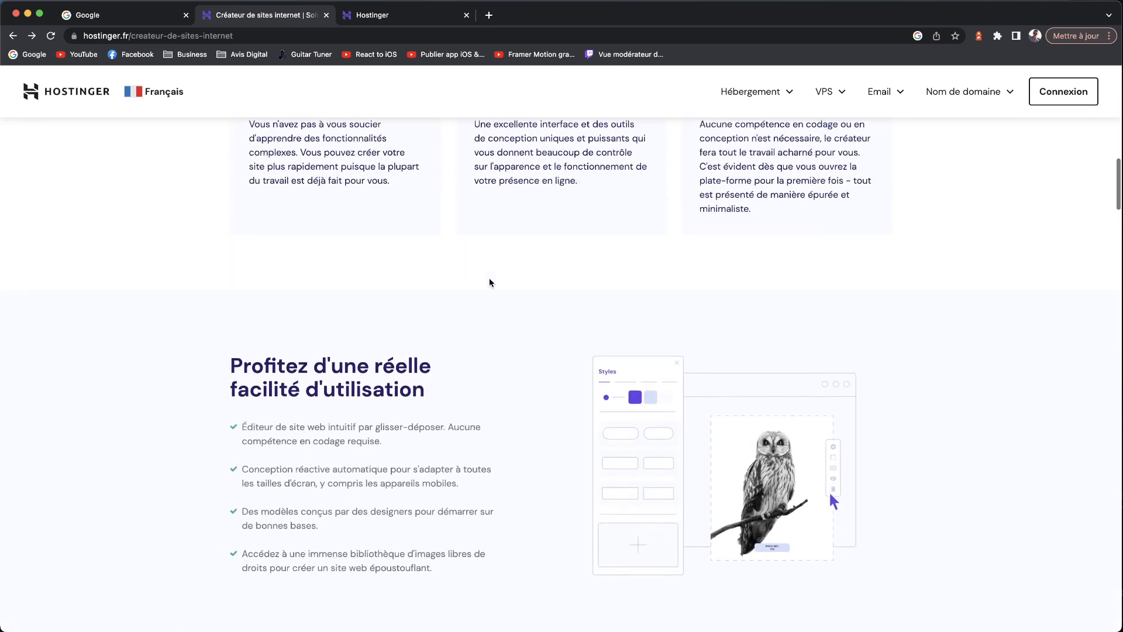
scroll(490, 282, down, 2)
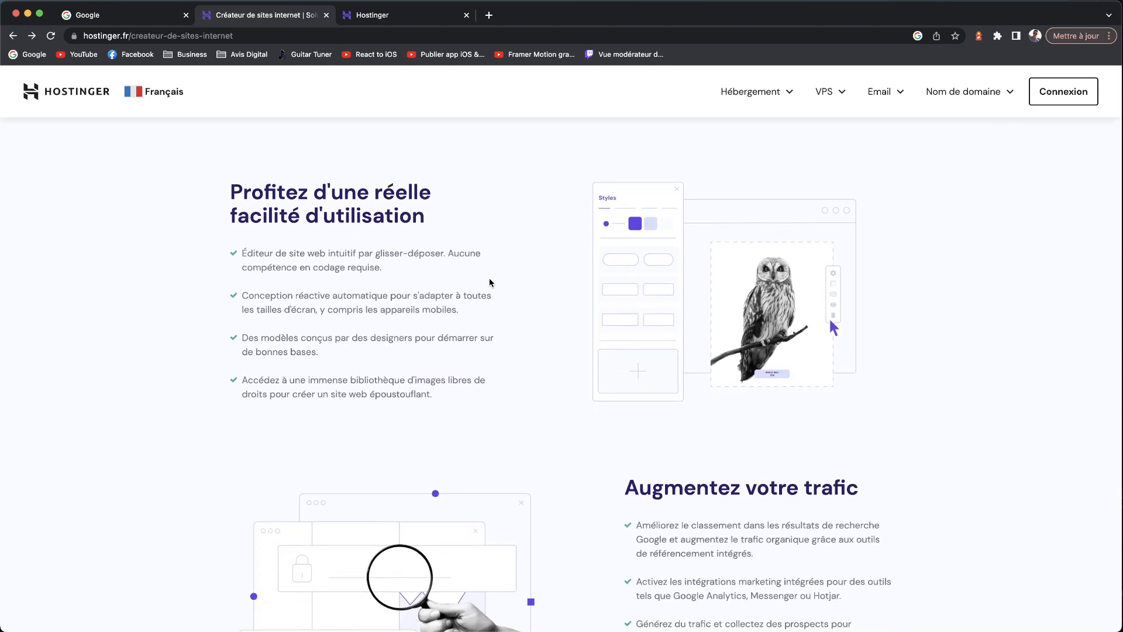
Switch to the open Hostinger template gallery and browse its blank site and designer templates across all categories
click(401, 20)
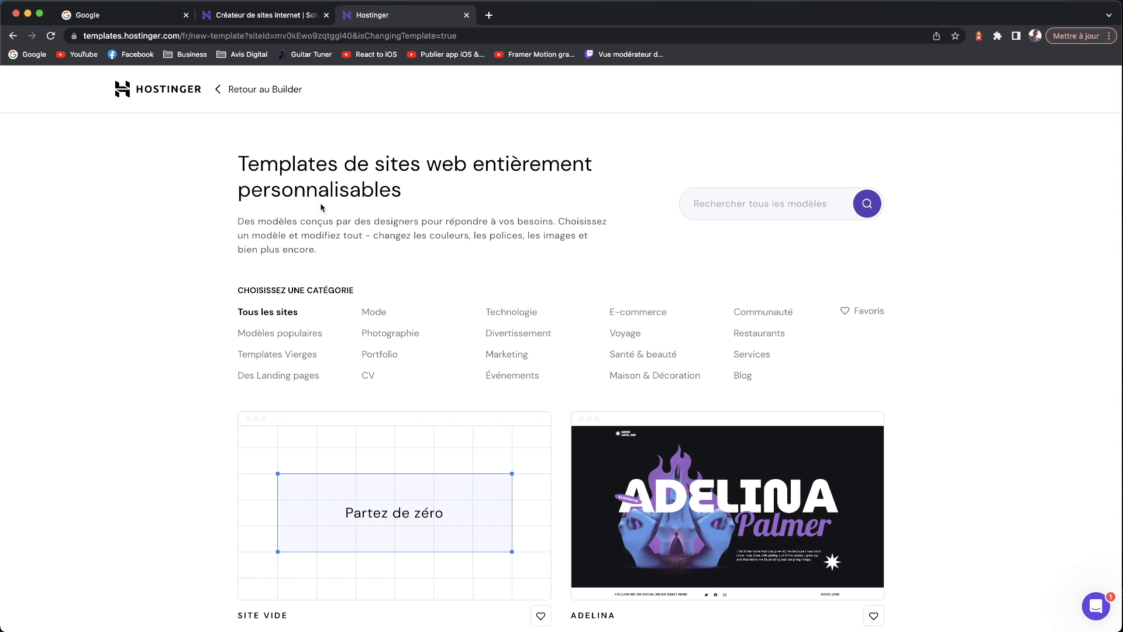
scroll(321, 202, down, 3)
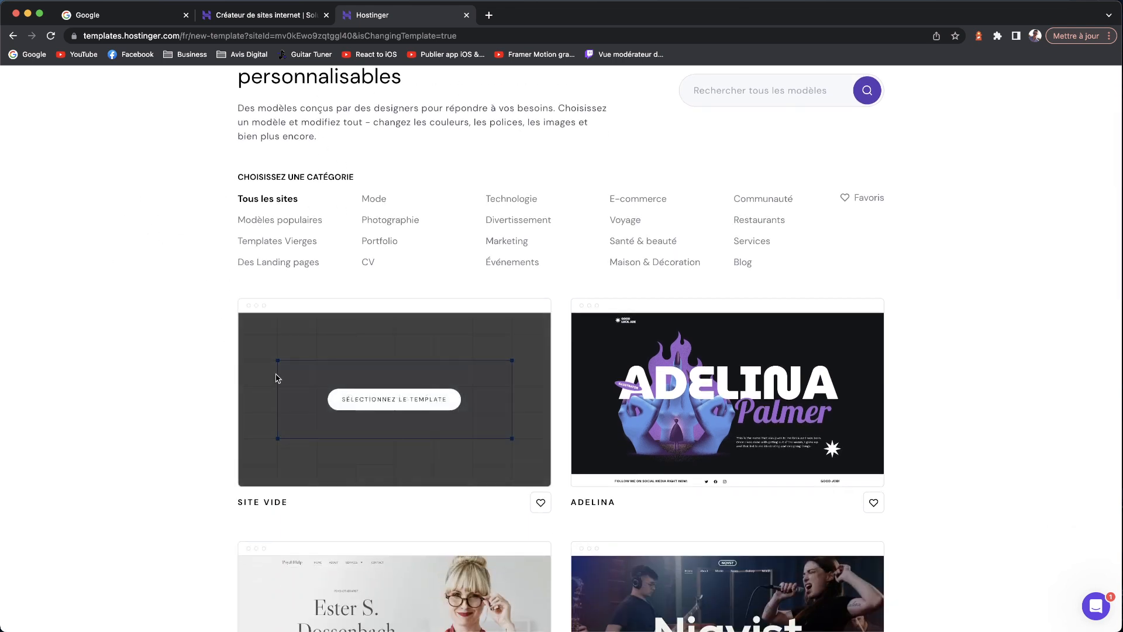
scroll(101, 348, down, 2)
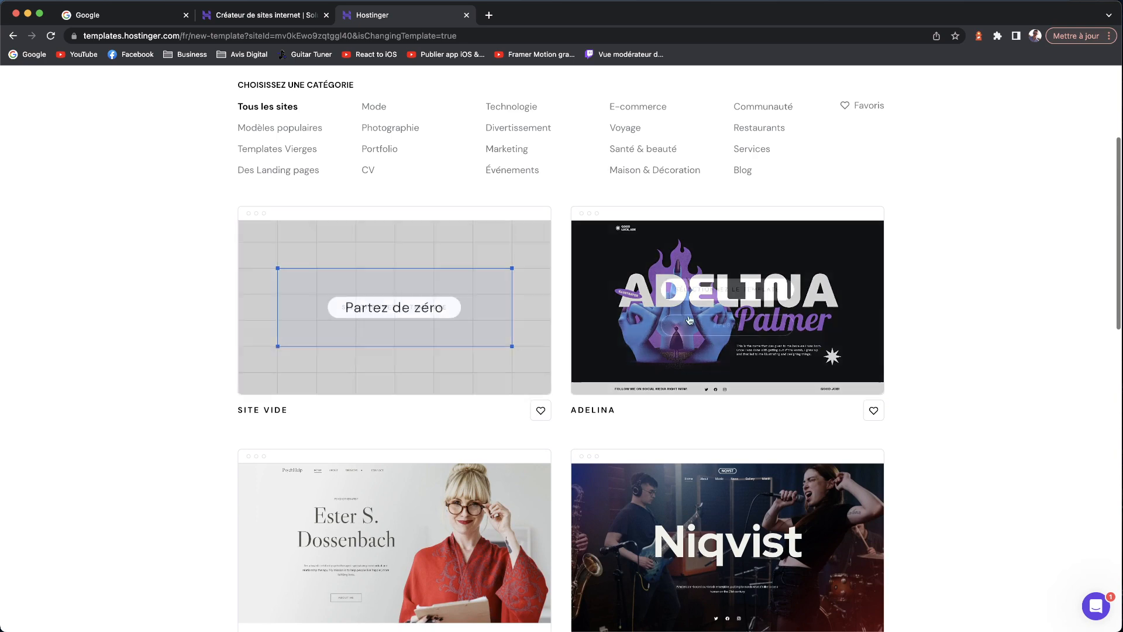
scroll(889, 339, down, 3)
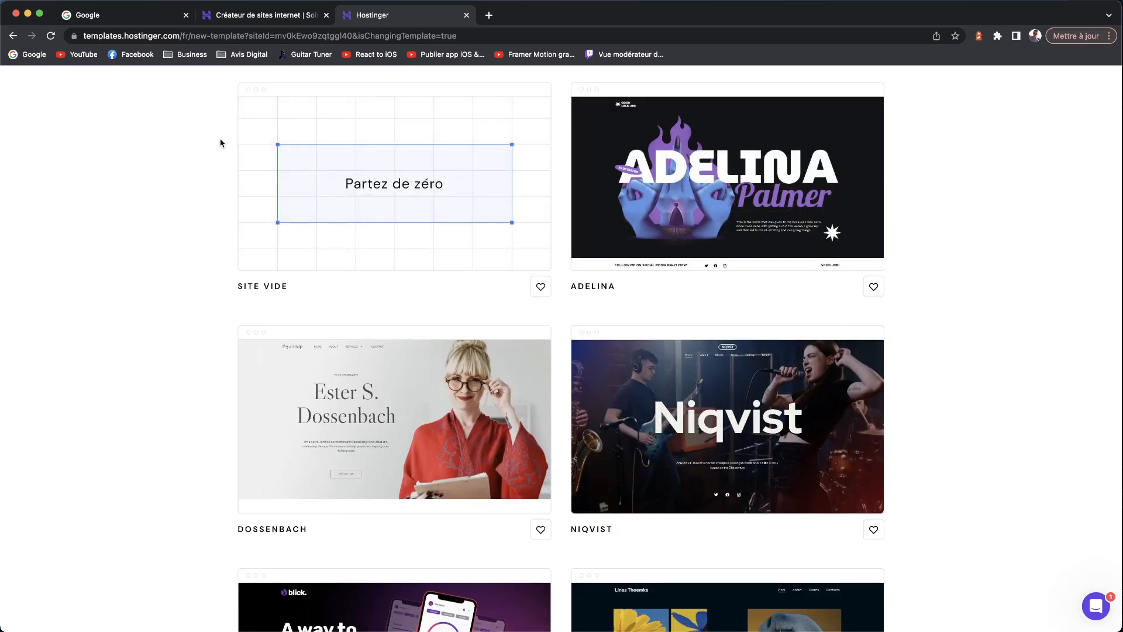
scroll(221, 143, up, 1)
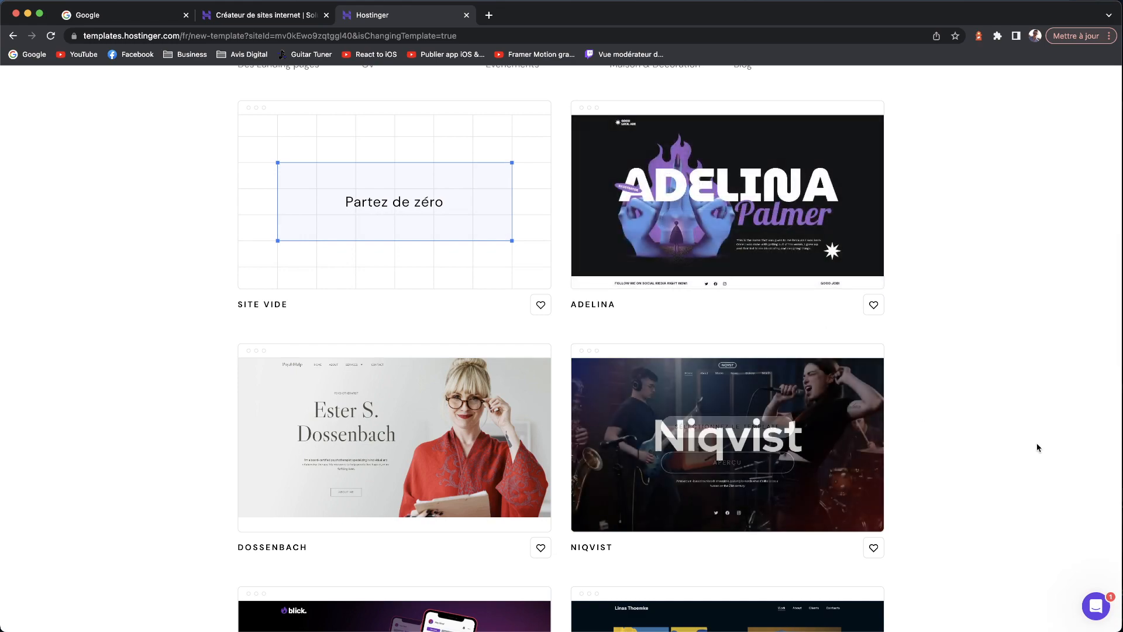
scroll(1007, 438, down, 10)
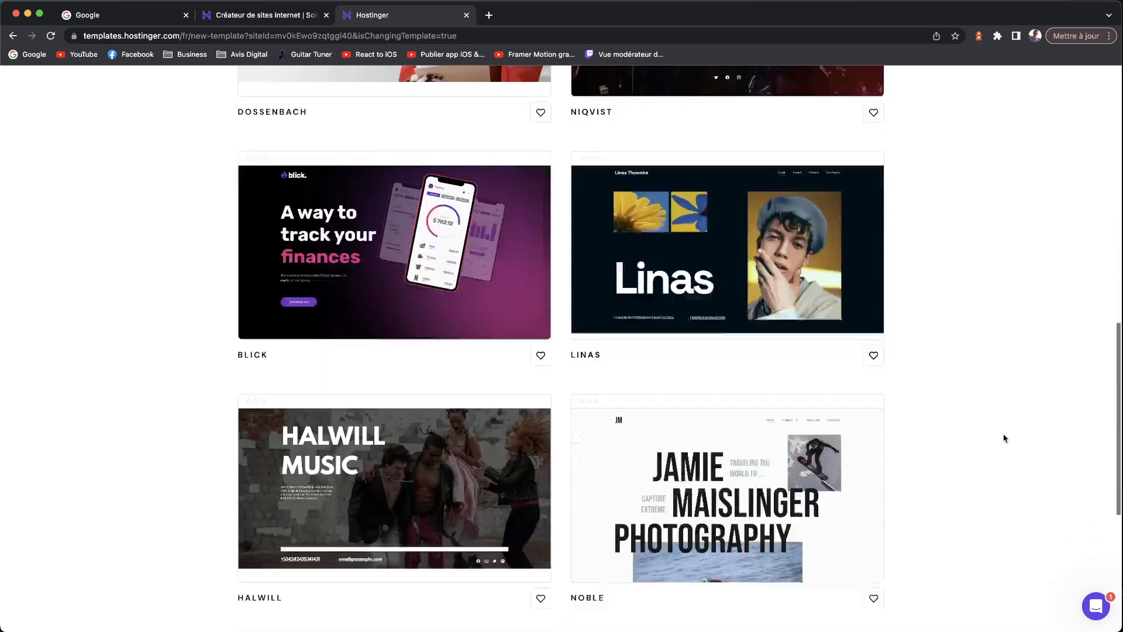
scroll(1003, 437, down, 8)
scroll(901, 351, up, 15)
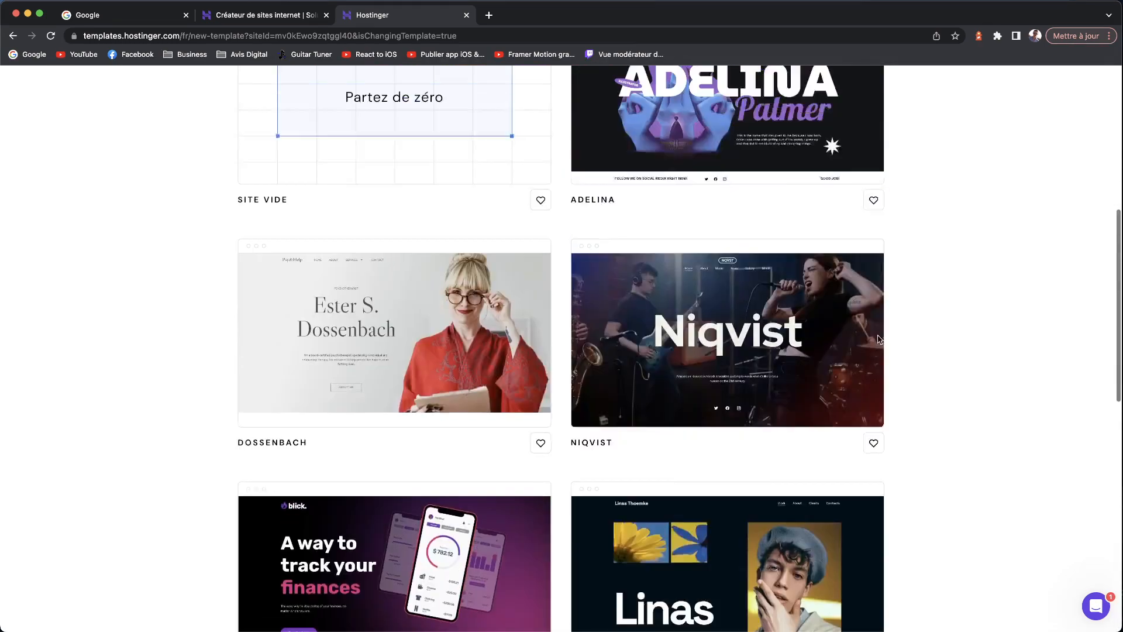
scroll(878, 340, up, 3)
mouse_move(668, 259)
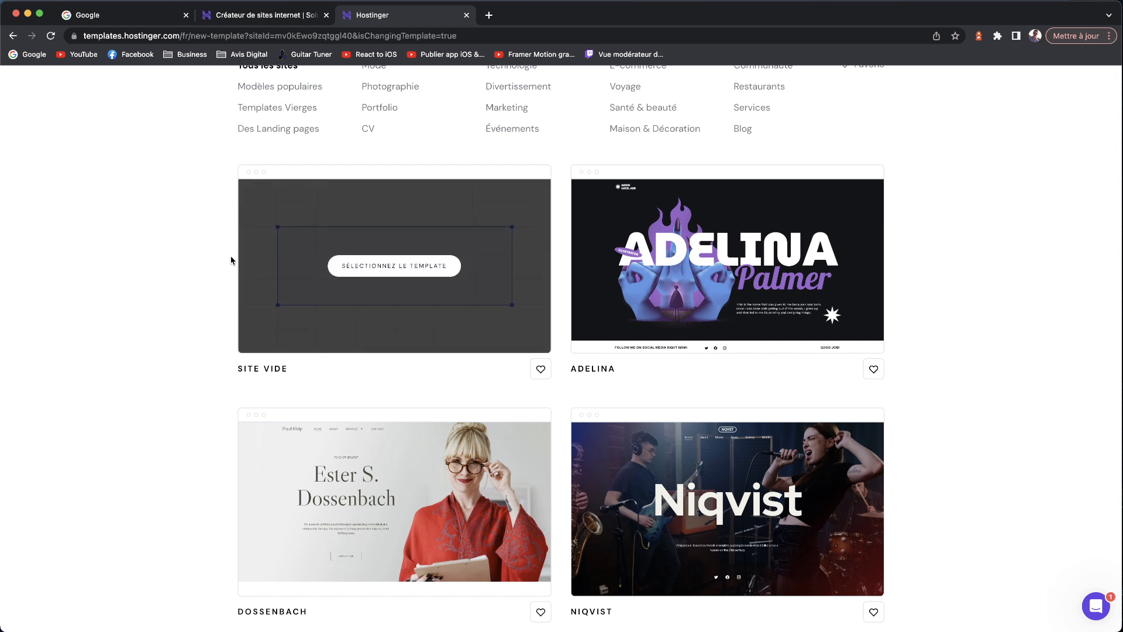
Filter the template gallery by the Technologie category
scroll(183, 244, up, 2)
scroll(183, 244, up, 1)
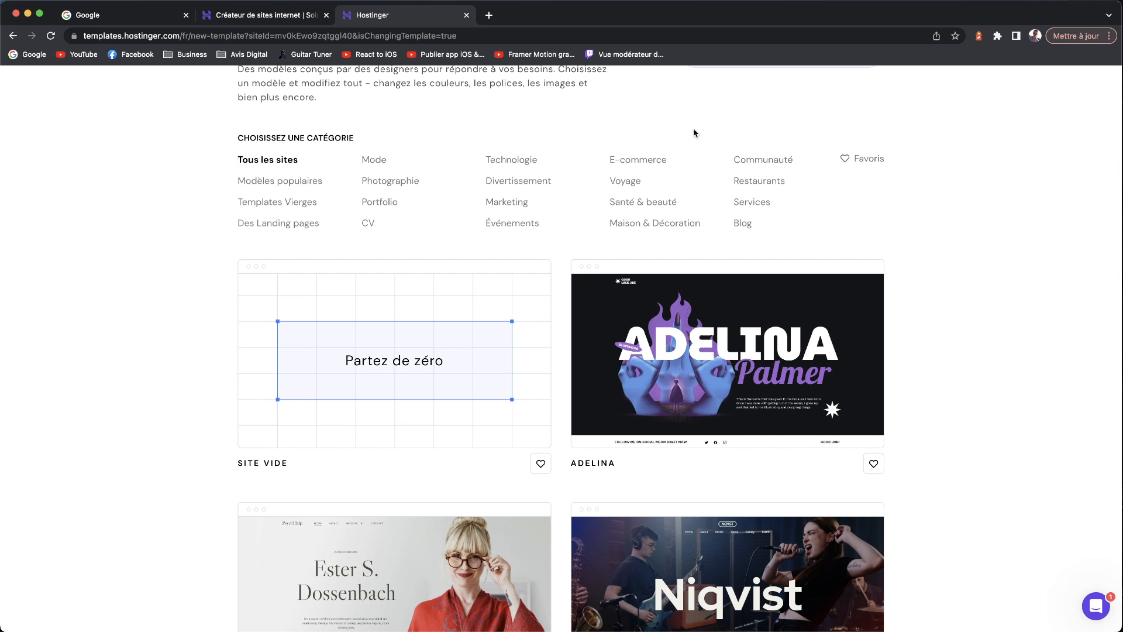
click(508, 164)
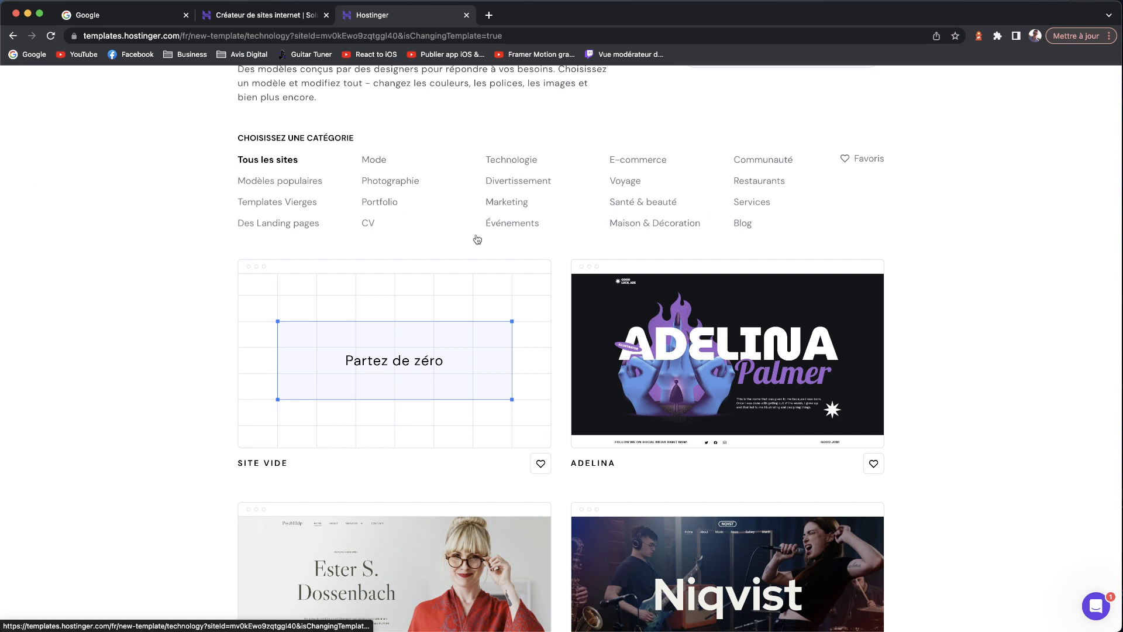
Browse the technology templates and open the preview of the Blick template
mouse_move(328, 432)
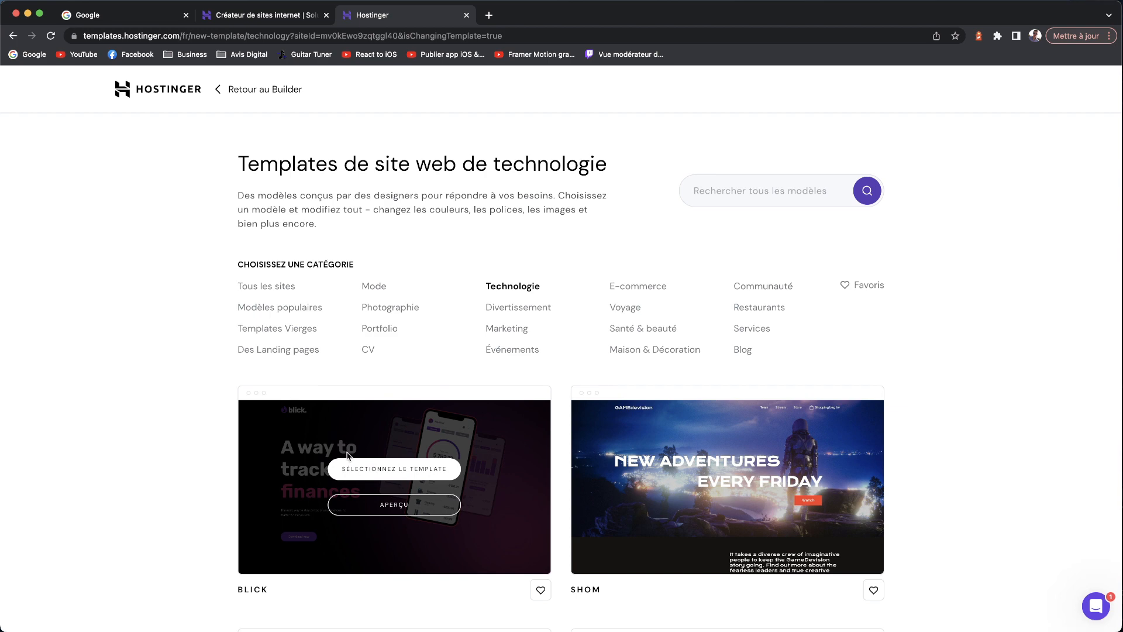
scroll(145, 474, down, 1)
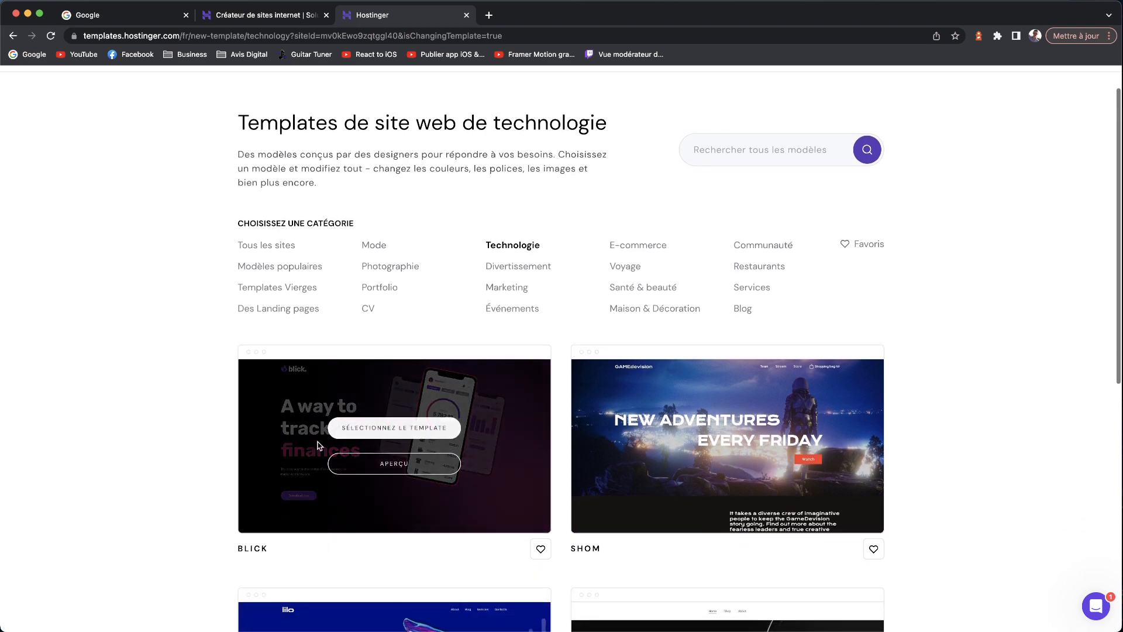
scroll(248, 509, down, 5)
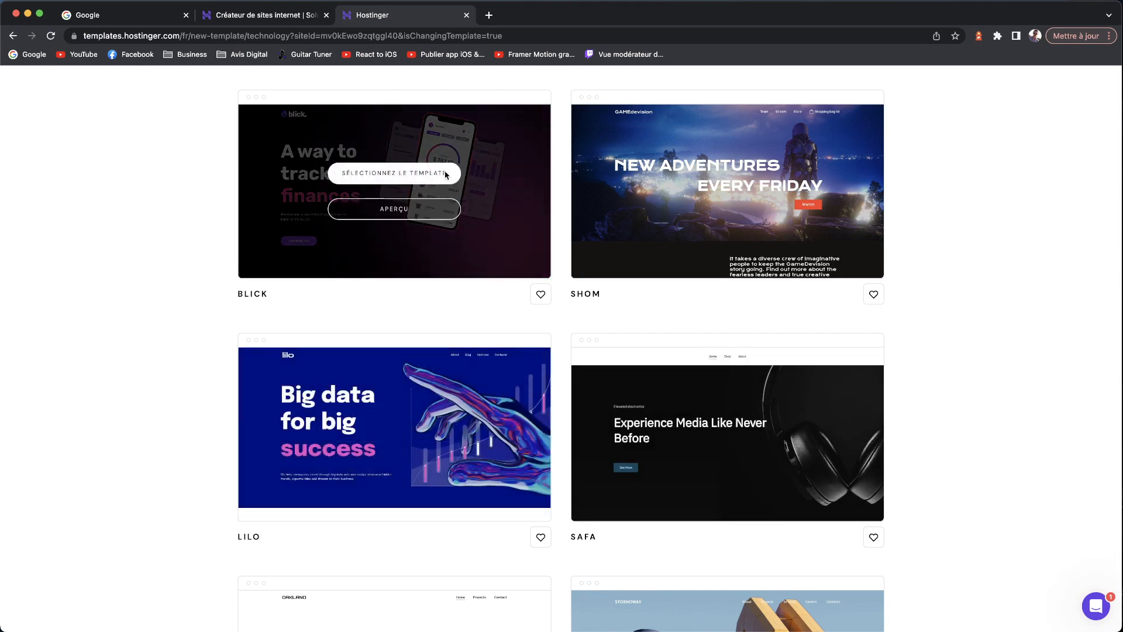
scroll(591, 351, down, 3)
scroll(351, 292, up, 4)
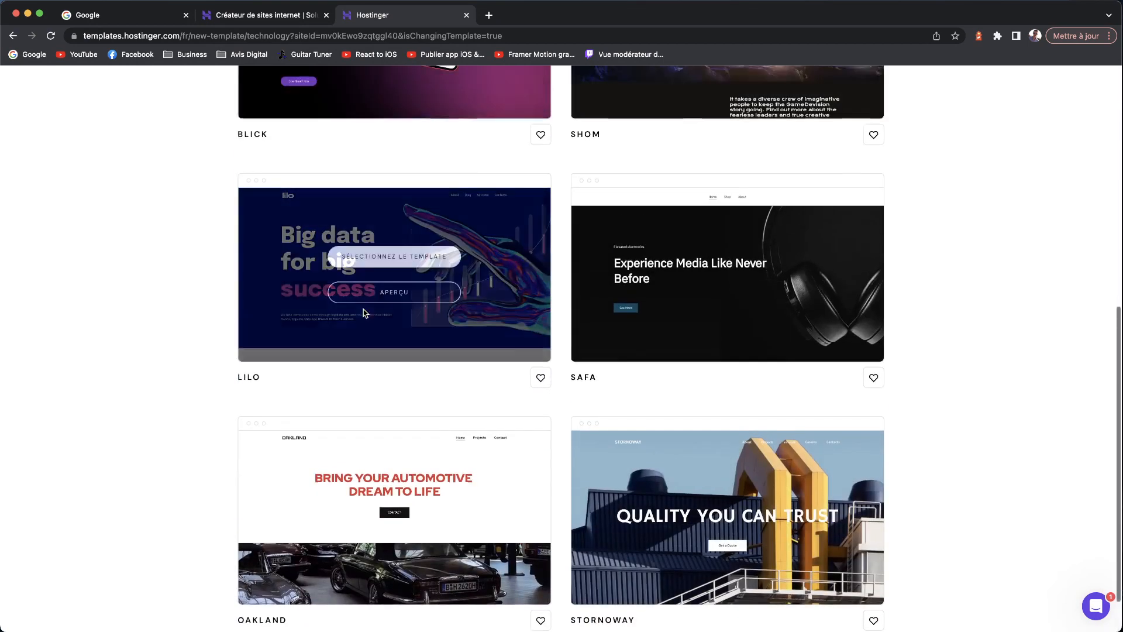
scroll(331, 240, up, 2)
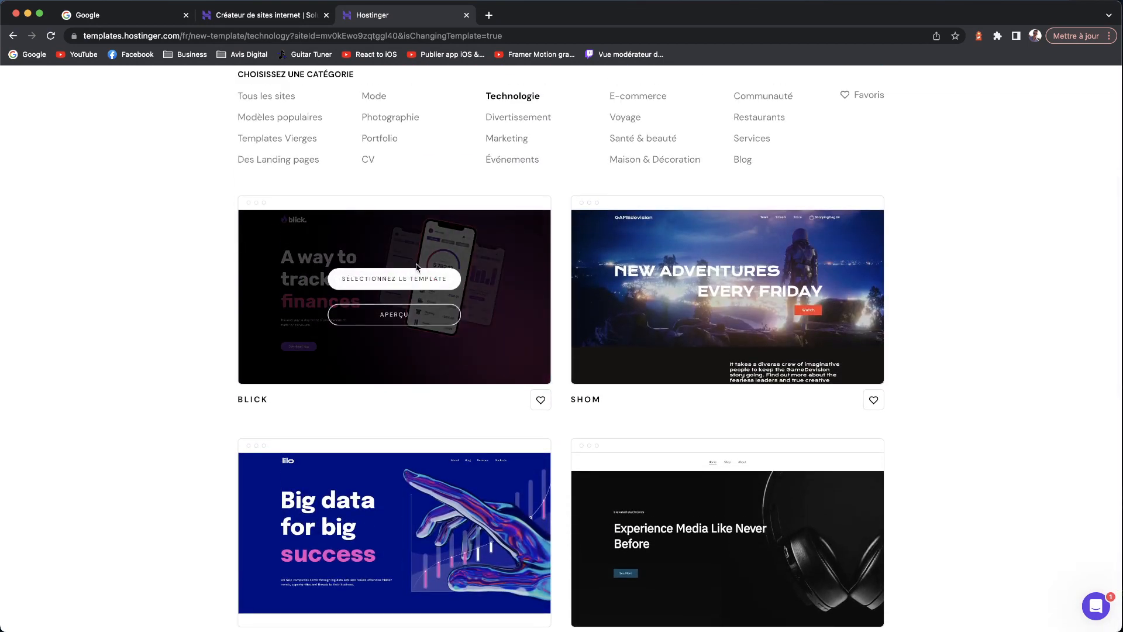
click(396, 316)
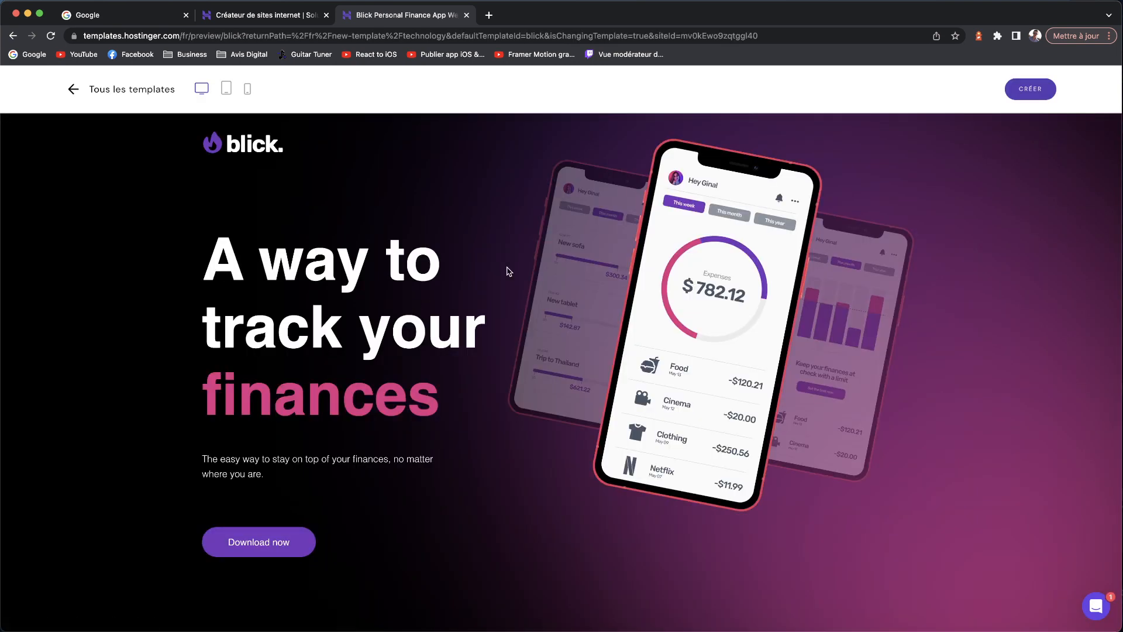
Look through the desktop preview of the Blick template down to its footer and return to the technology templates
scroll(428, 408, down, 20)
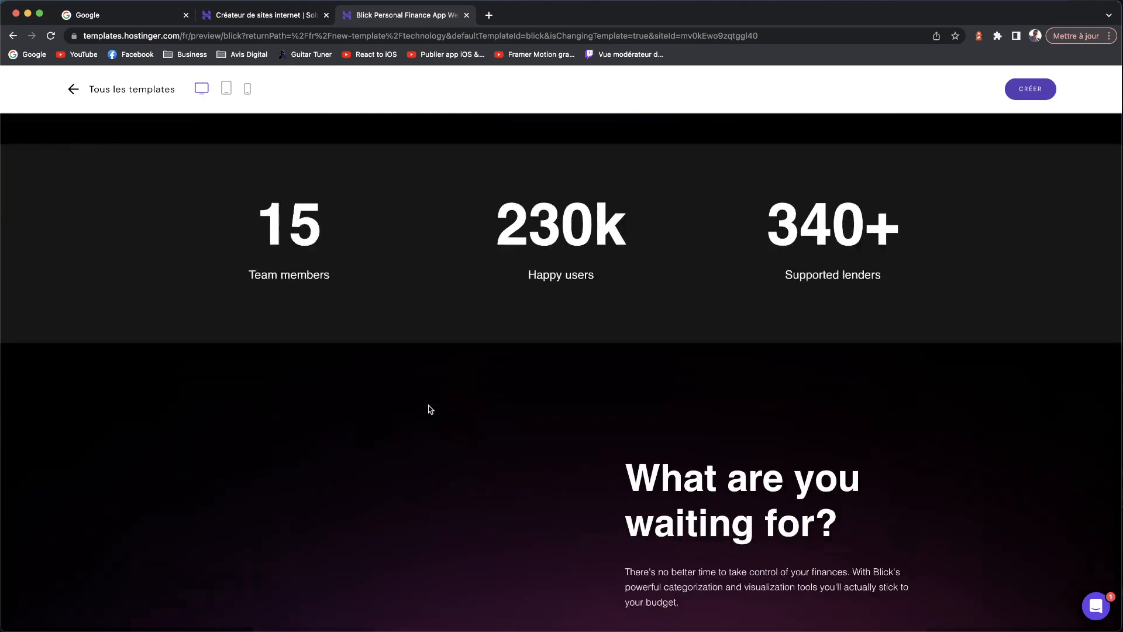
scroll(430, 408, down, 7)
scroll(429, 407, down, 1)
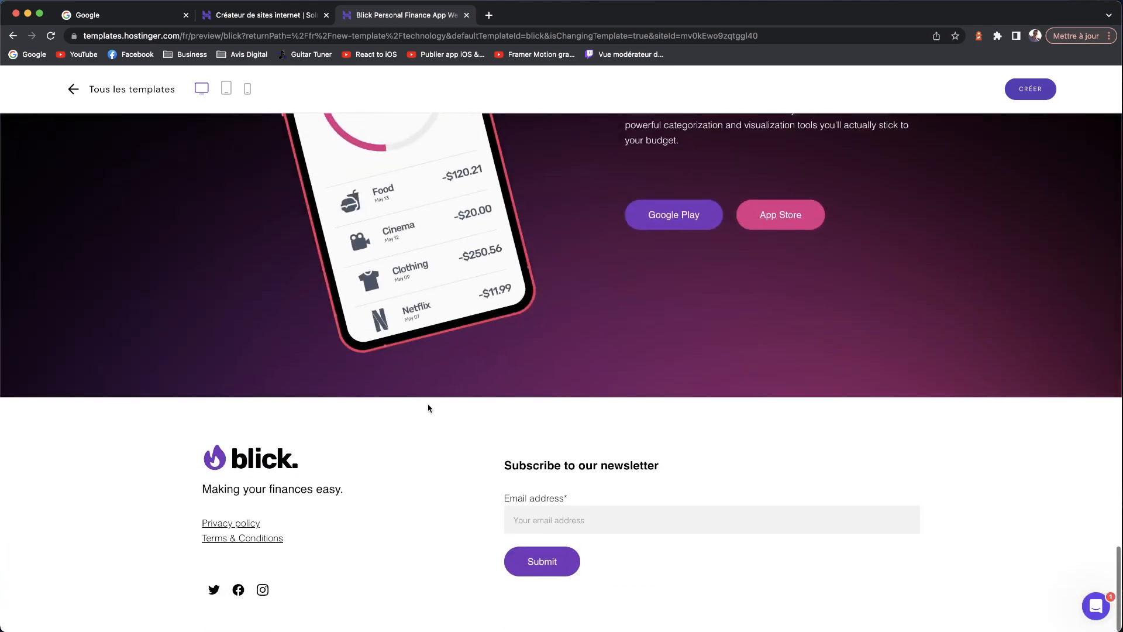
scroll(432, 400, up, 9)
scroll(434, 393, up, 20)
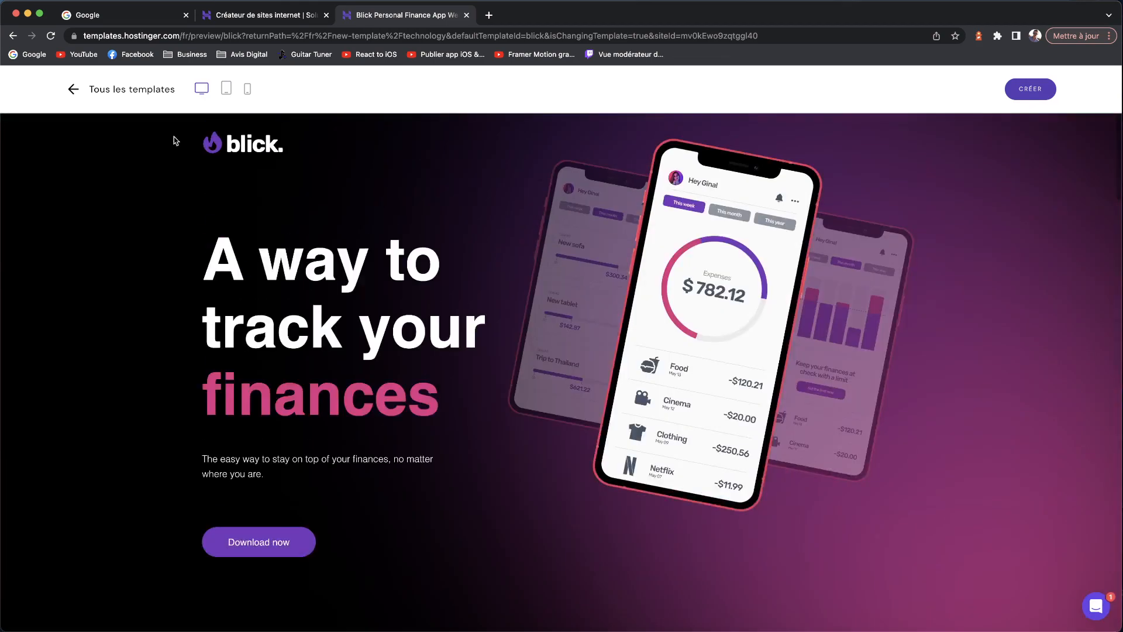
click(92, 88)
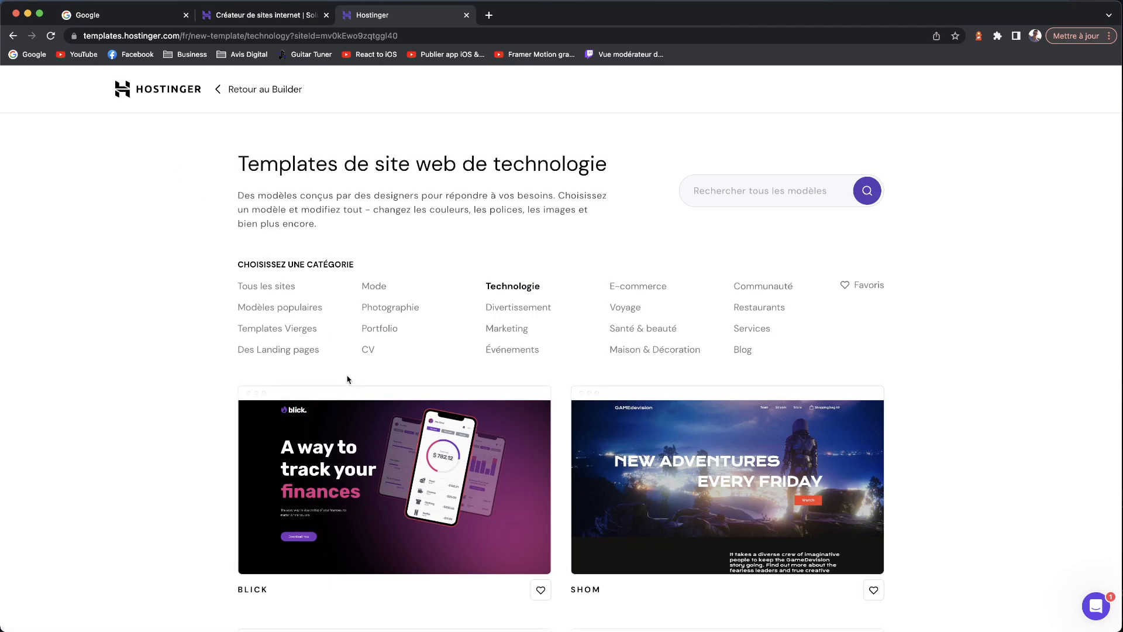
Reopen the Blick template preview and examine its tablet and mobile layouts
mouse_move(408, 446)
click(368, 501)
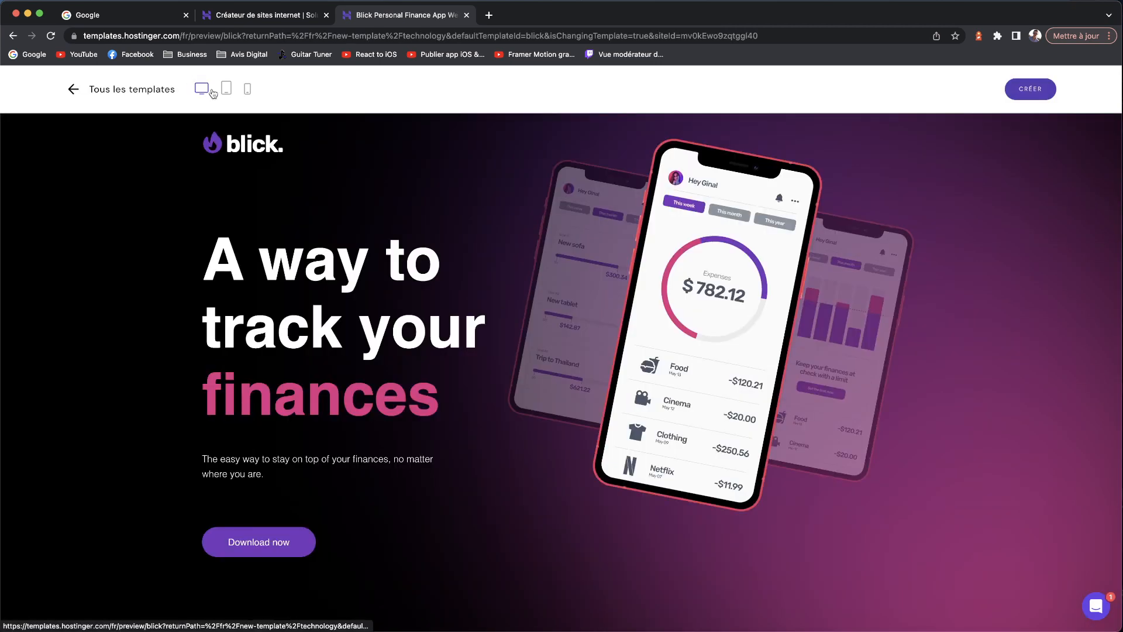
click(227, 89)
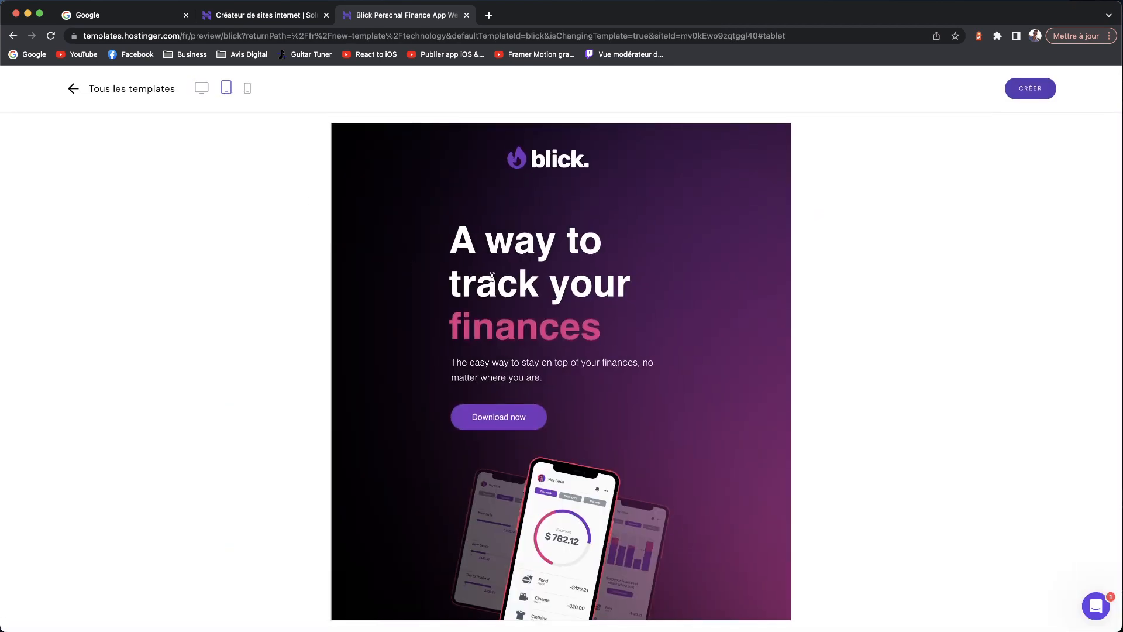
scroll(490, 276, down, 20)
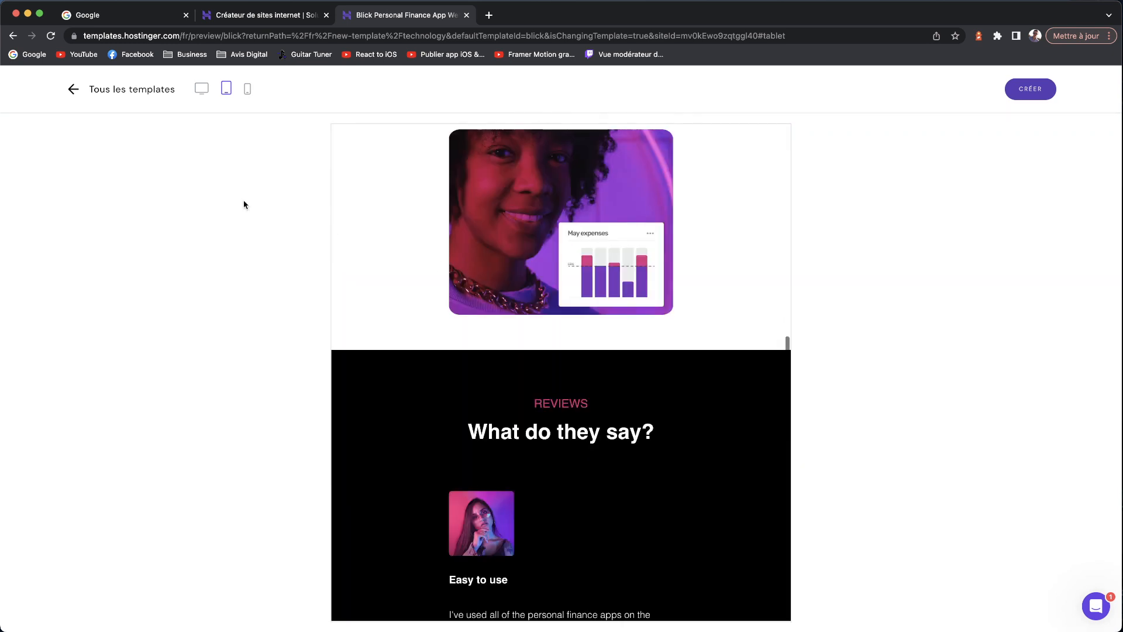
click(247, 93)
scroll(544, 281, down, 10)
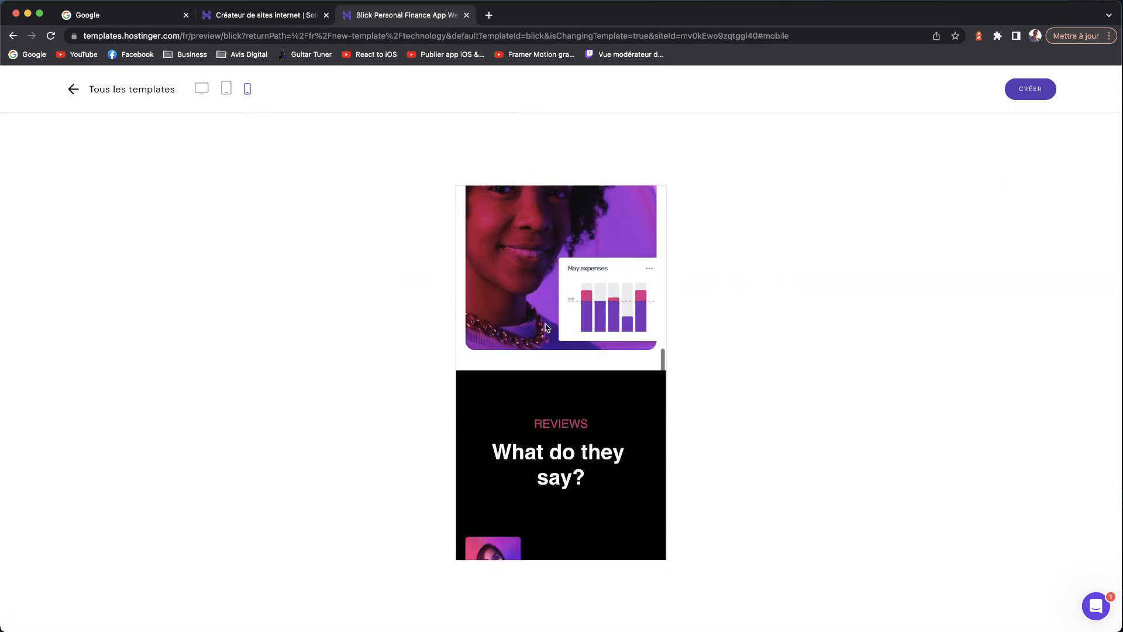
scroll(546, 328, down, 10)
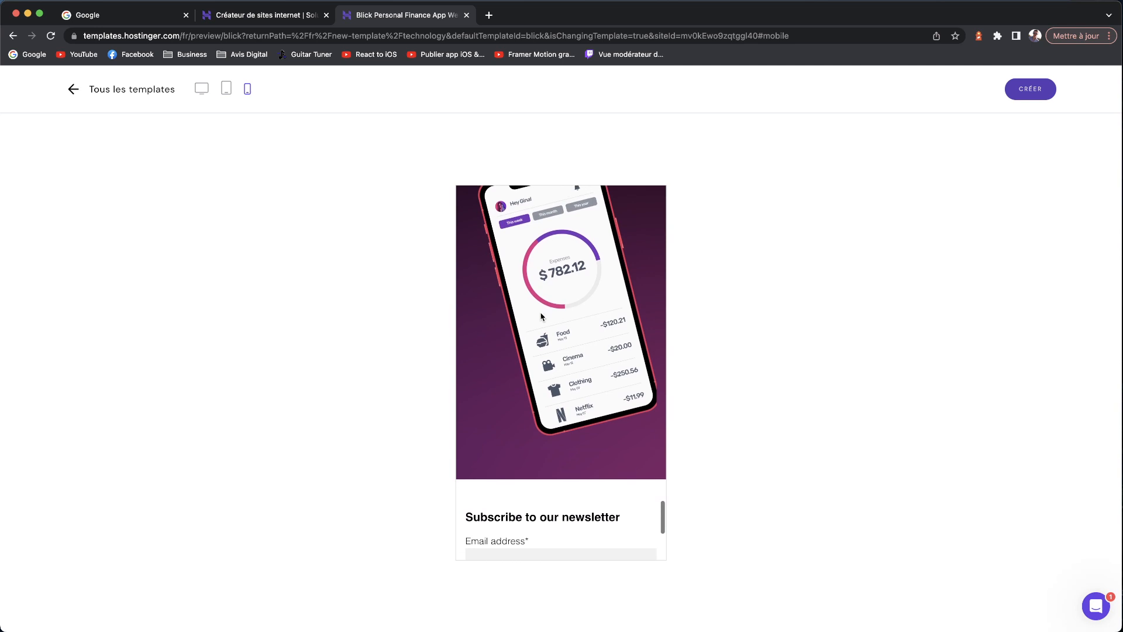
scroll(529, 279, up, 15)
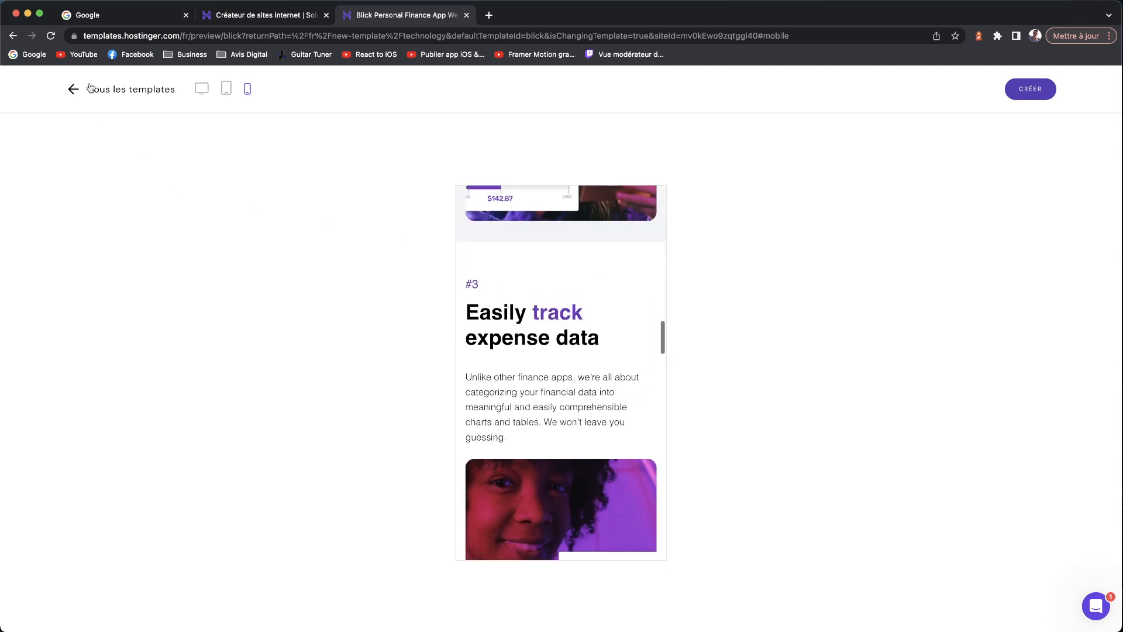
Return to the technology templates, select the Blick template for the website and confirm the template change
click(89, 88)
mouse_move(364, 391)
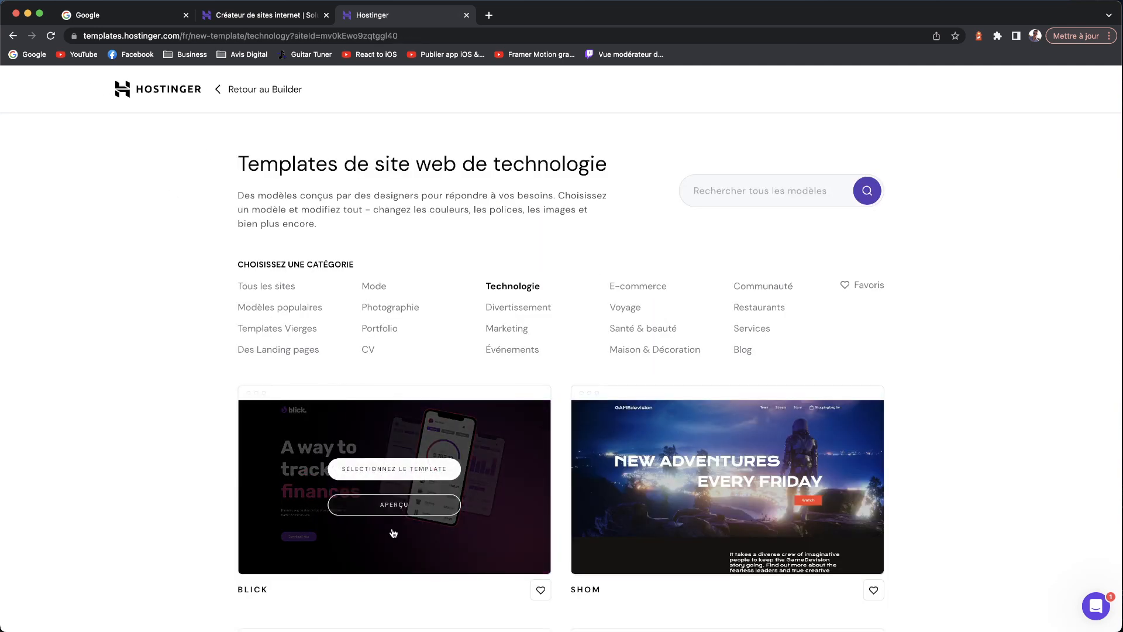
click(402, 471)
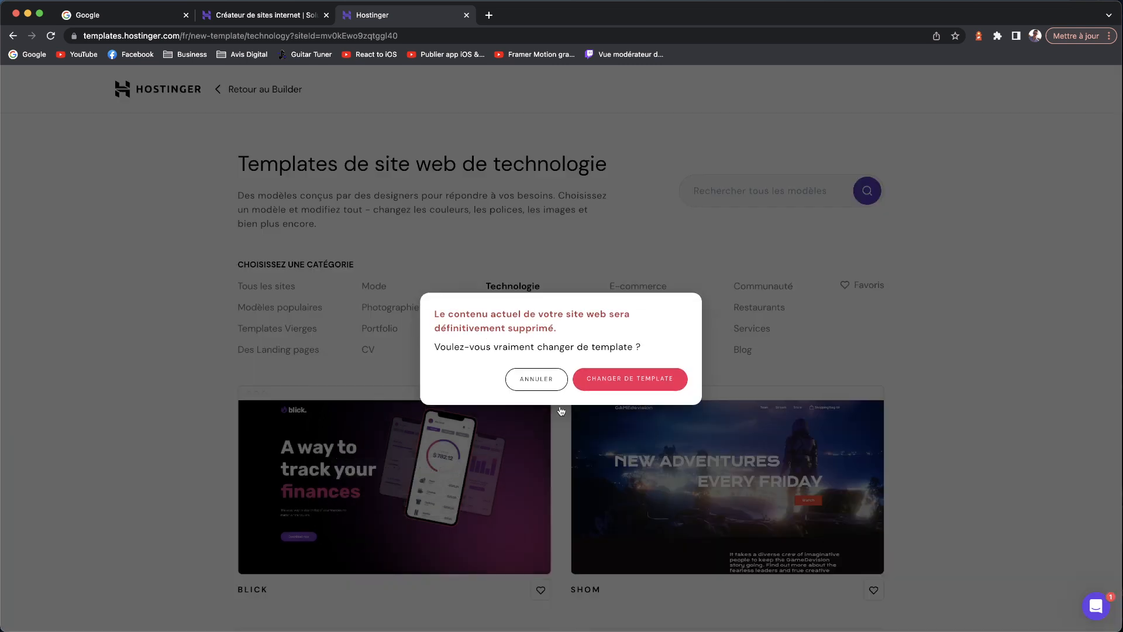
click(621, 382)
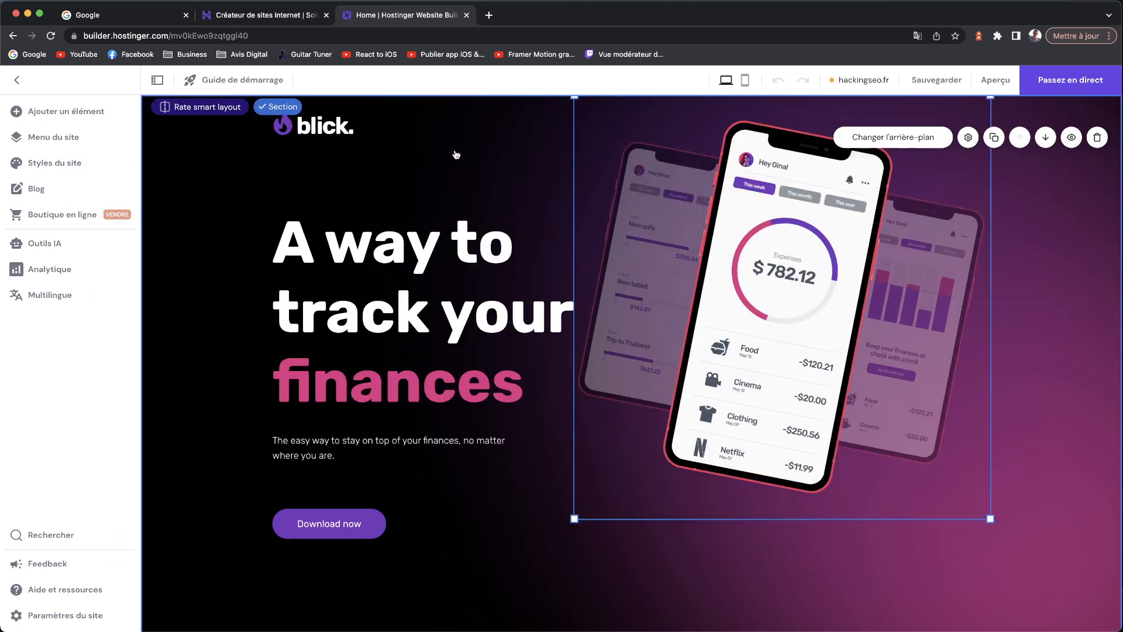
Review the sections of the Blick home page in the editor, from the hero section down to the footer
scroll(761, 430, down, 10)
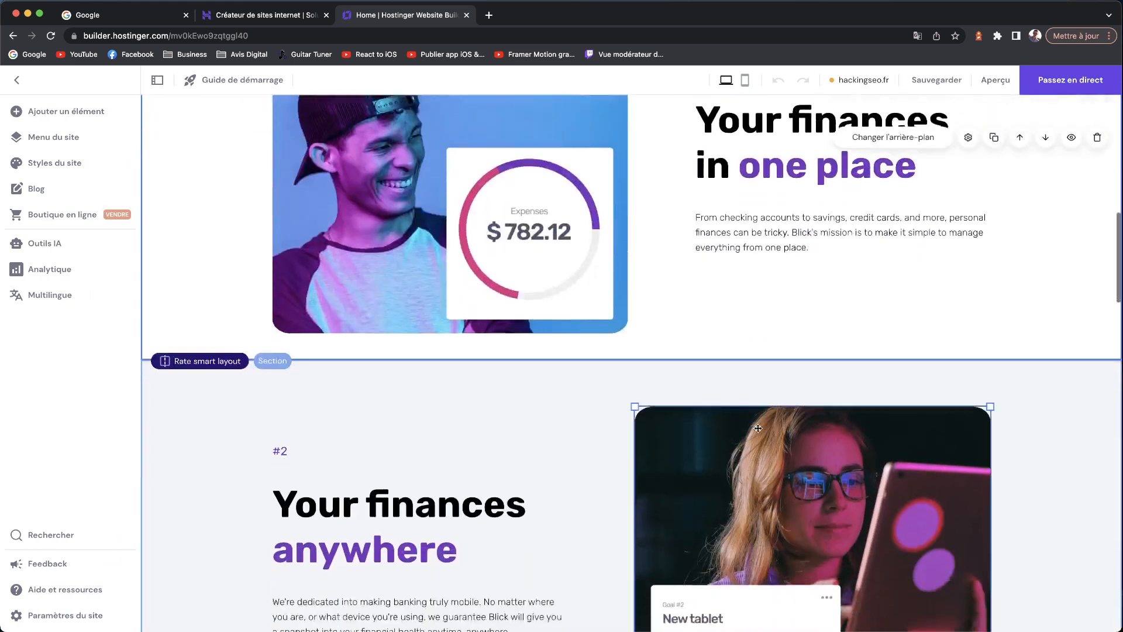
scroll(758, 428, down, 15)
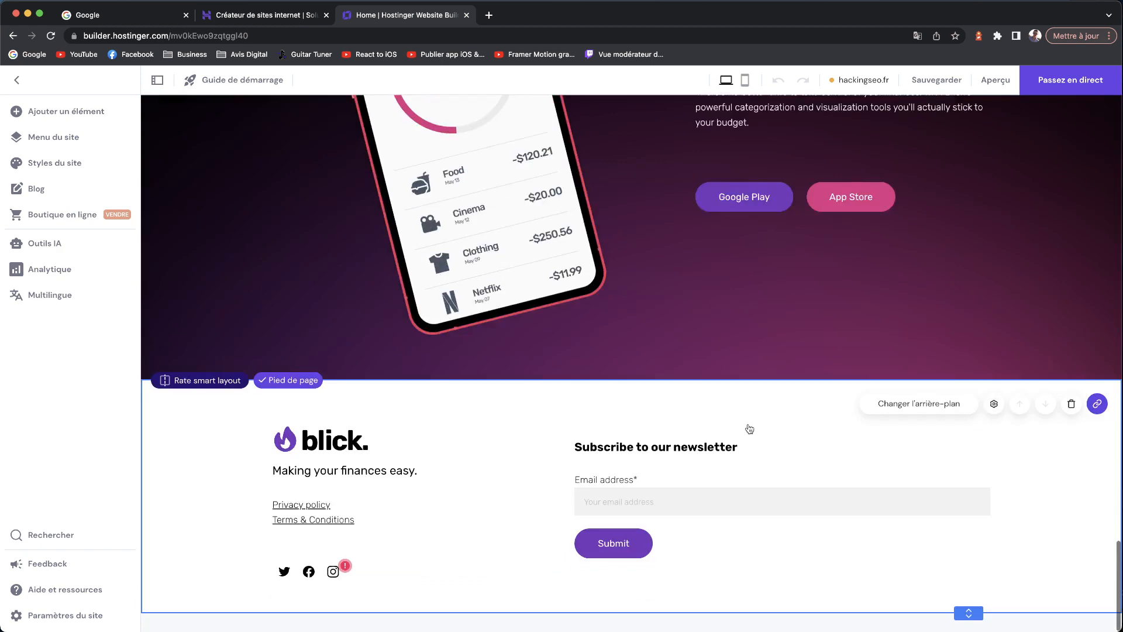
scroll(691, 385, up, 15)
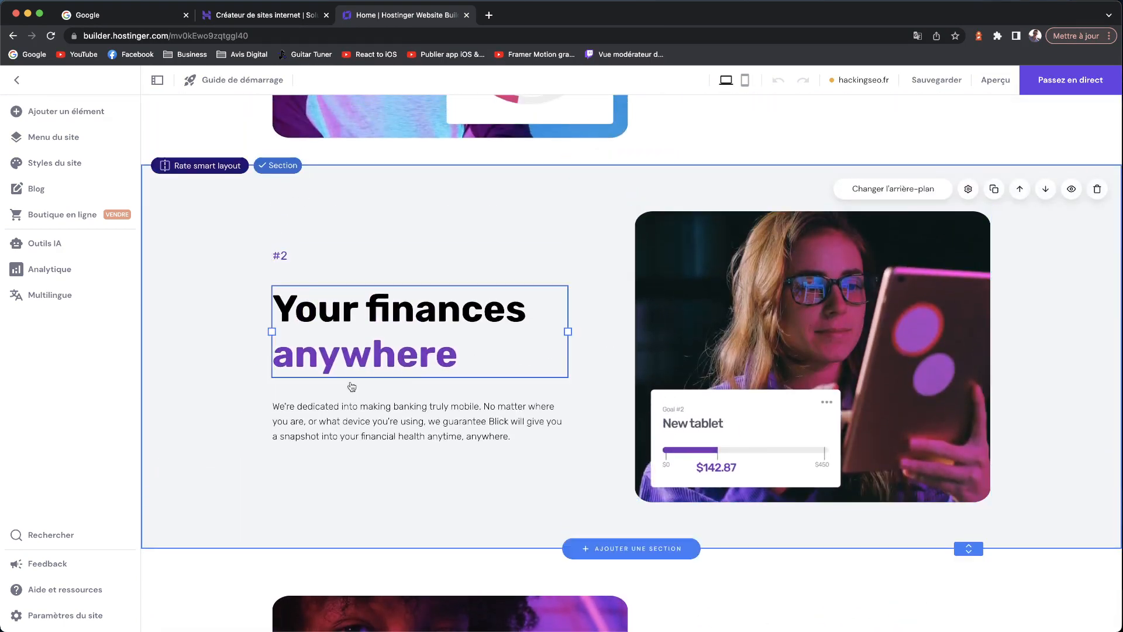
scroll(362, 335, up, 10)
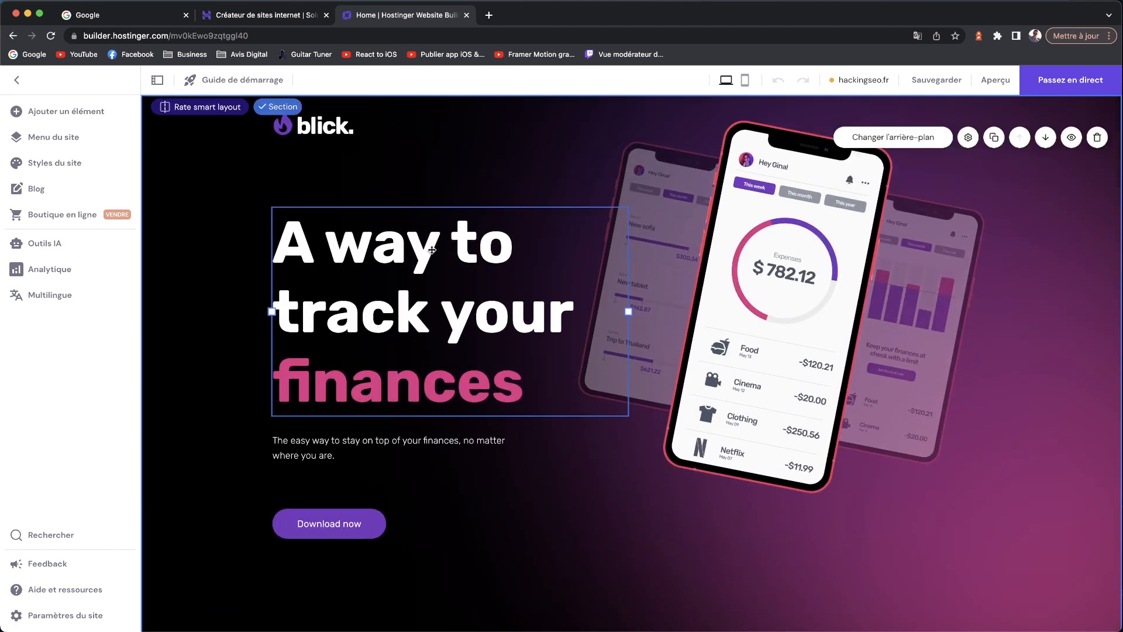
Try moving the hero heading "A way to track your finances" within the section's layout grid
click(432, 250)
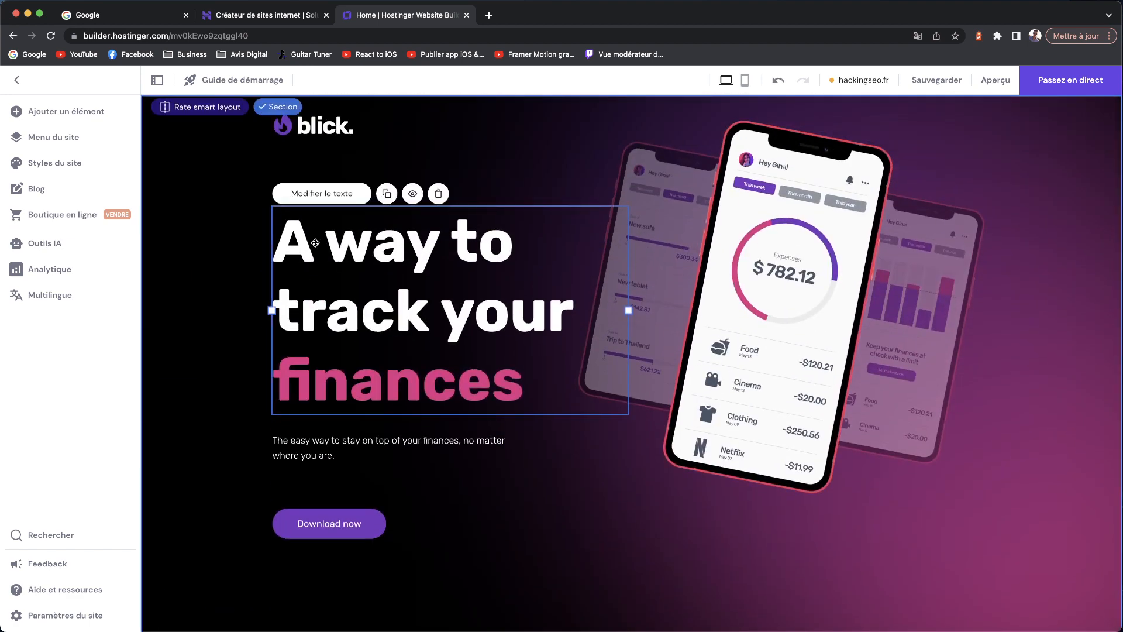
drag(315, 243, 309, 246)
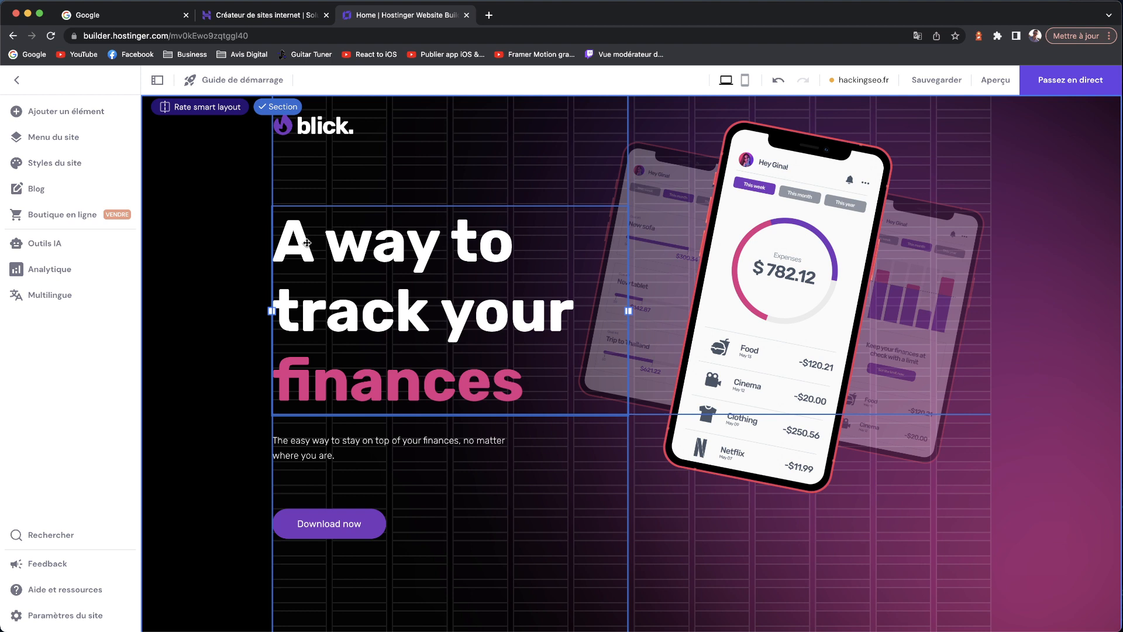
drag(307, 242, 343, 246)
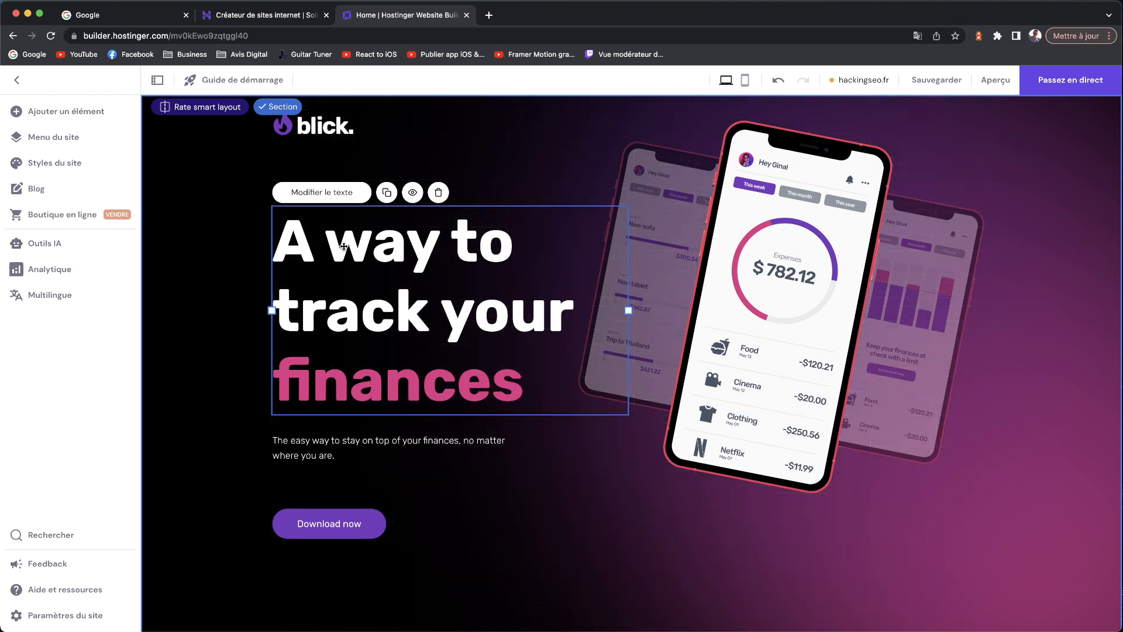
Replace the white words "A way to track your" in the hero heading with "Découvrez une app"
click(374, 242)
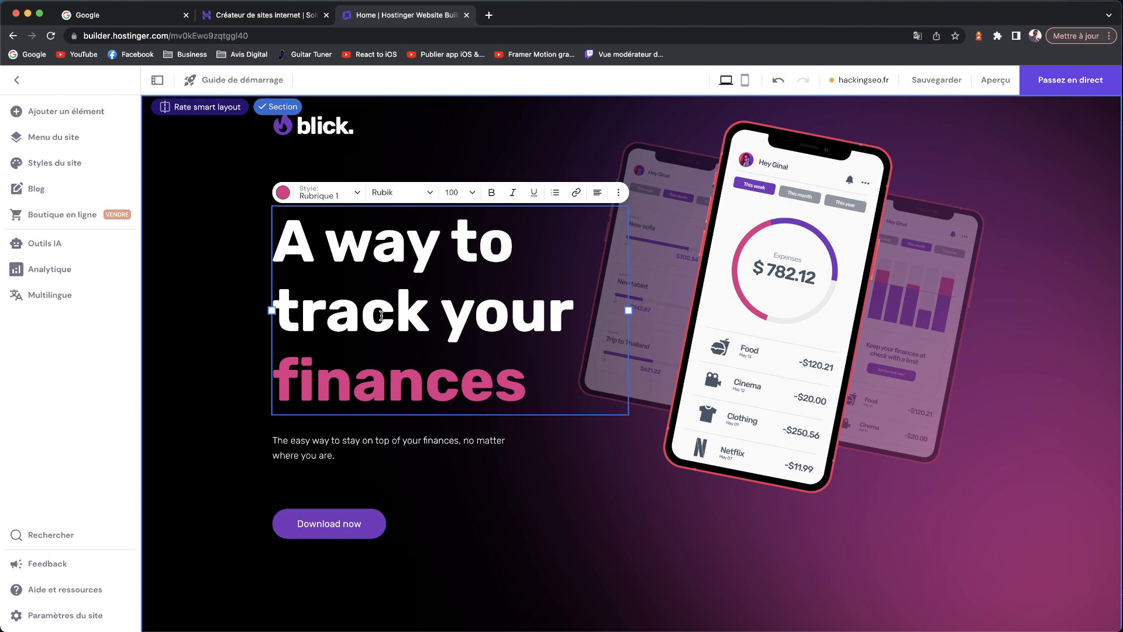
drag(567, 312, 153, 239)
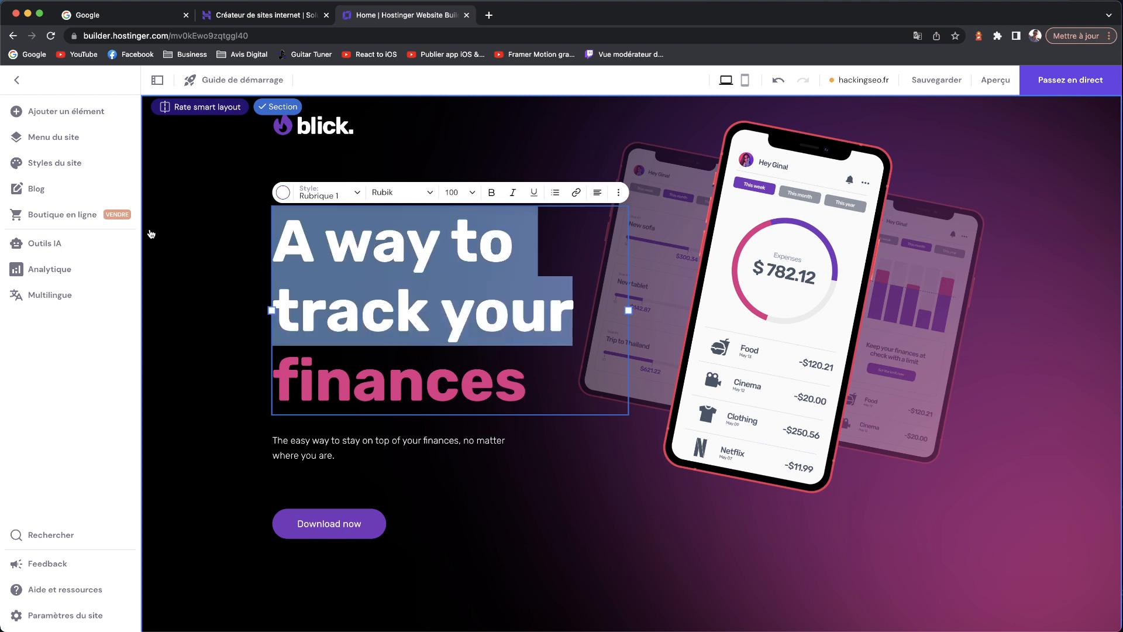
text(Découvrez une)
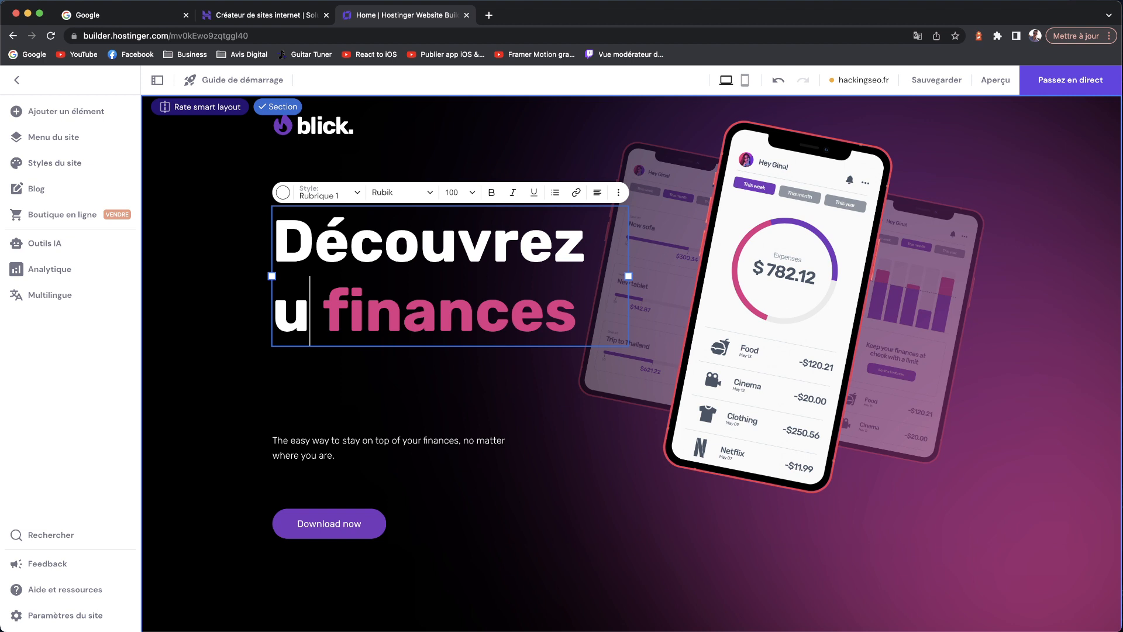
text( appli)
key(BackSpace)
key(BackSpace)
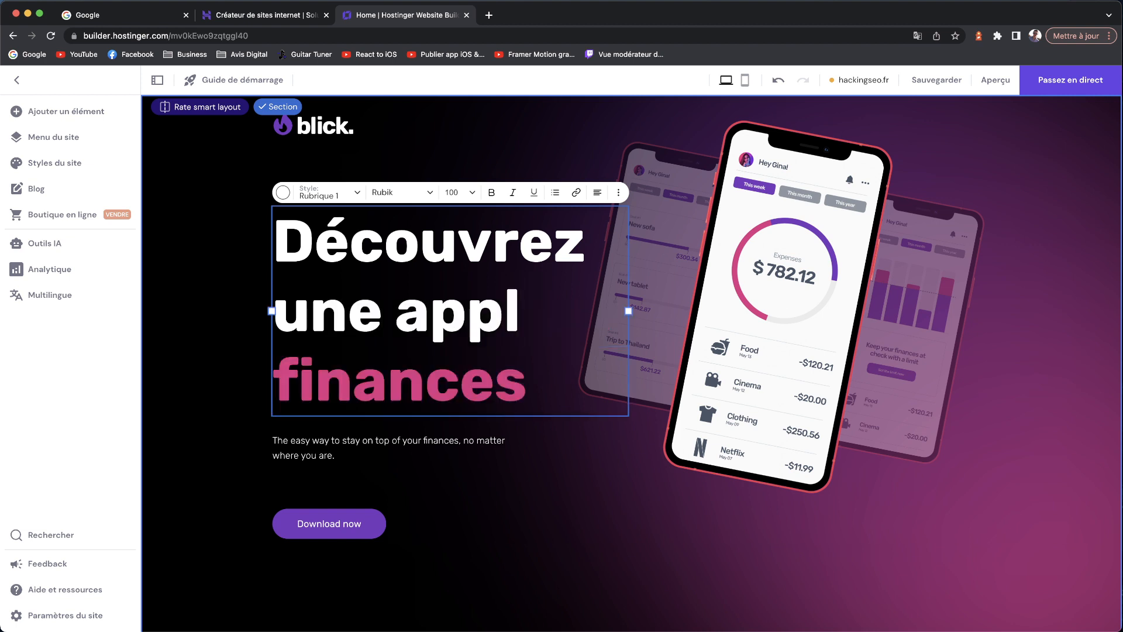
Replace the pink word "finances" in the hero heading with "100% pratique"
drag(529, 390, 218, 379)
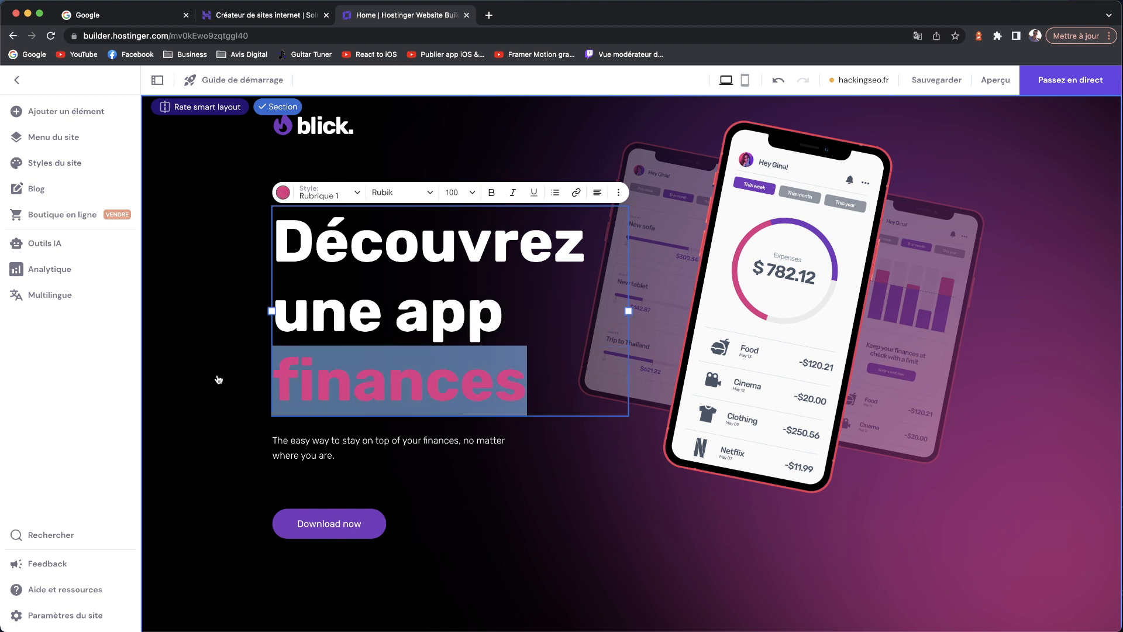
text(100%M)
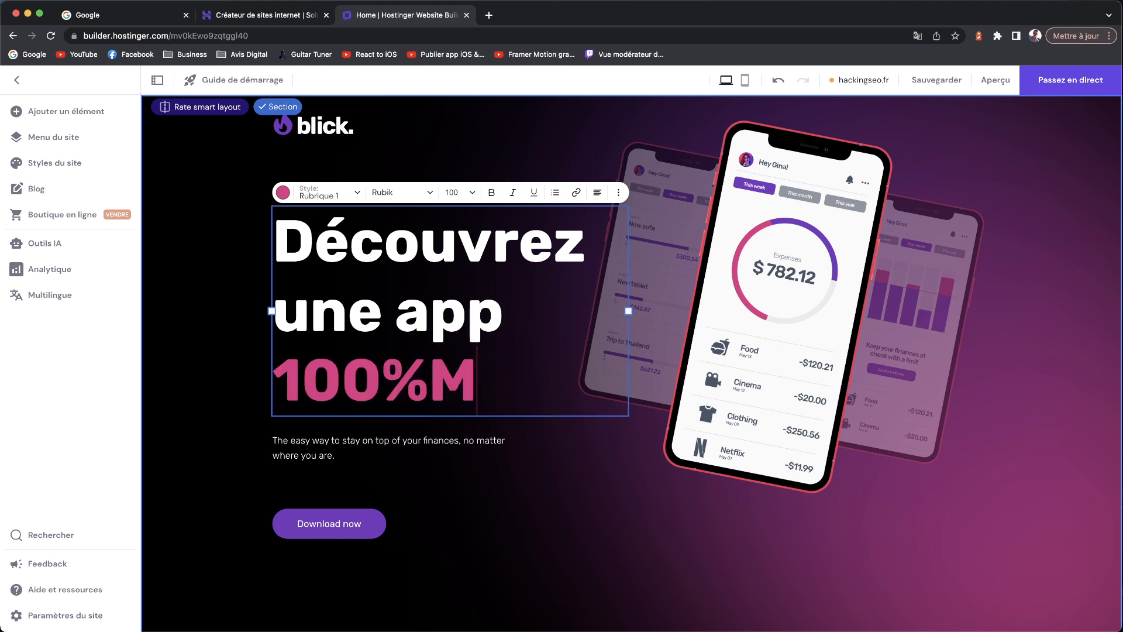
key(BackSpace)
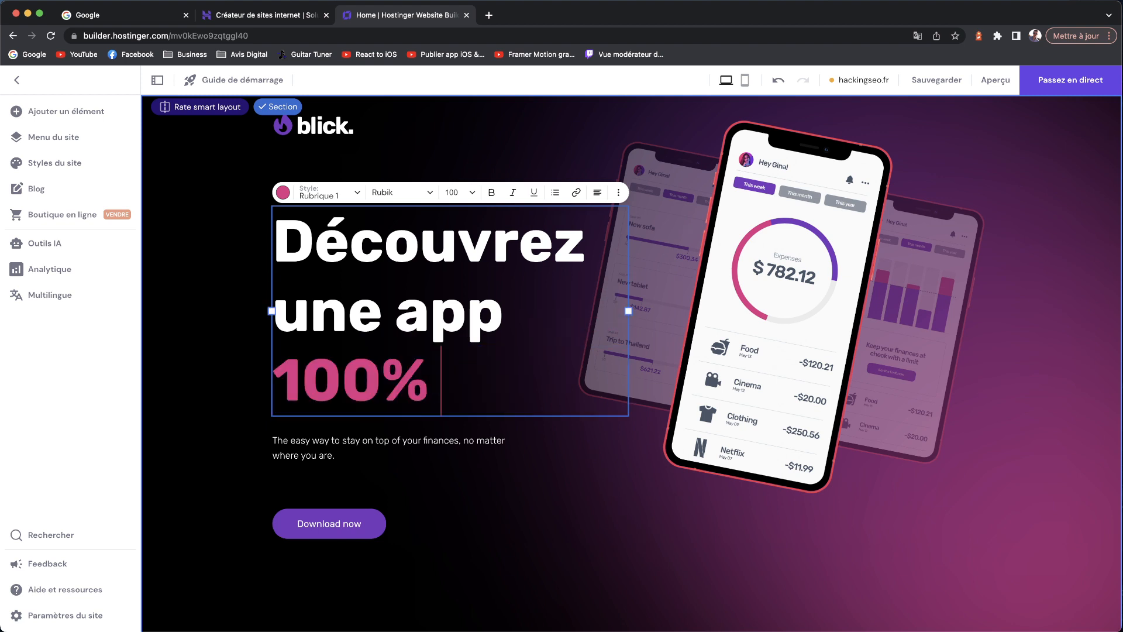
text(pratique)
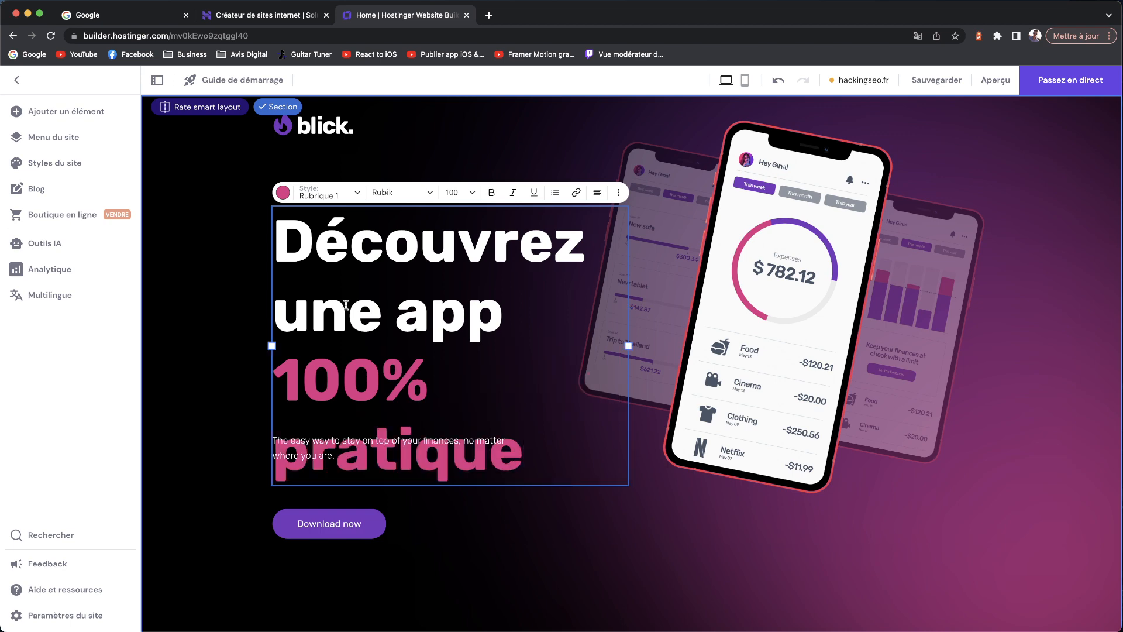
Try the hero heading at font size 64 with a wider and a narrower text box
drag(629, 346, 652, 342)
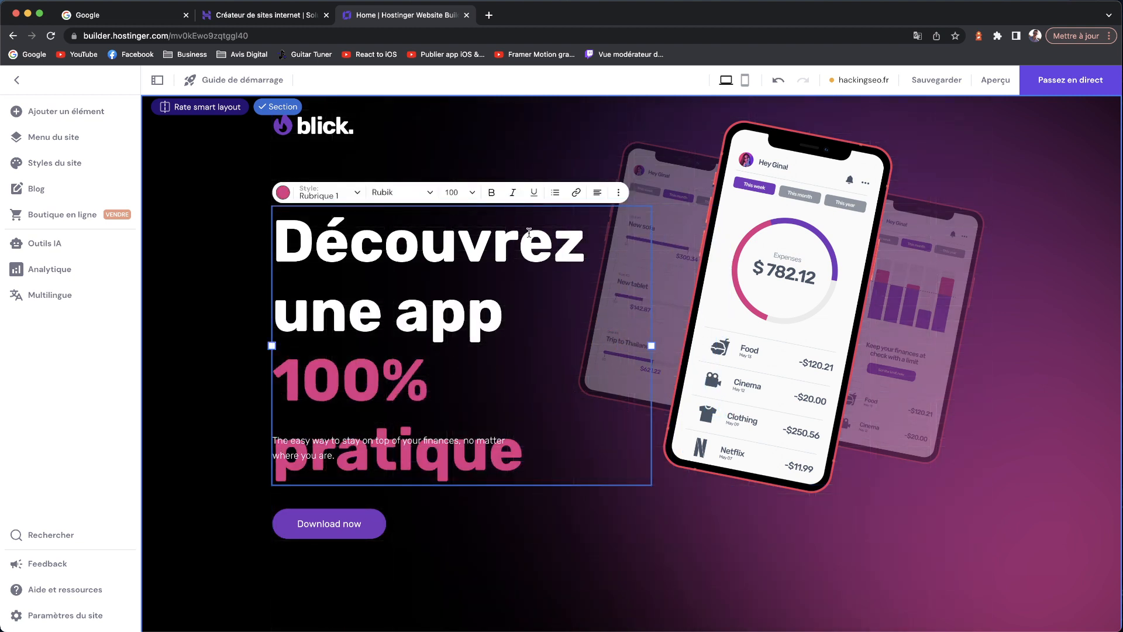
click(468, 192)
click(450, 320)
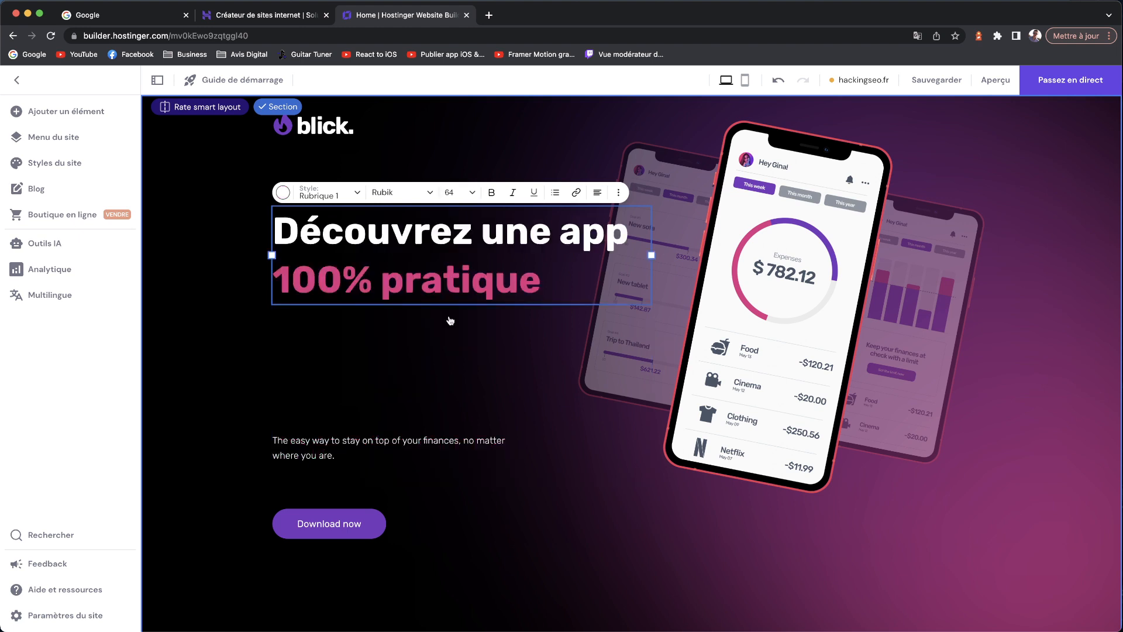
drag(652, 256, 553, 255)
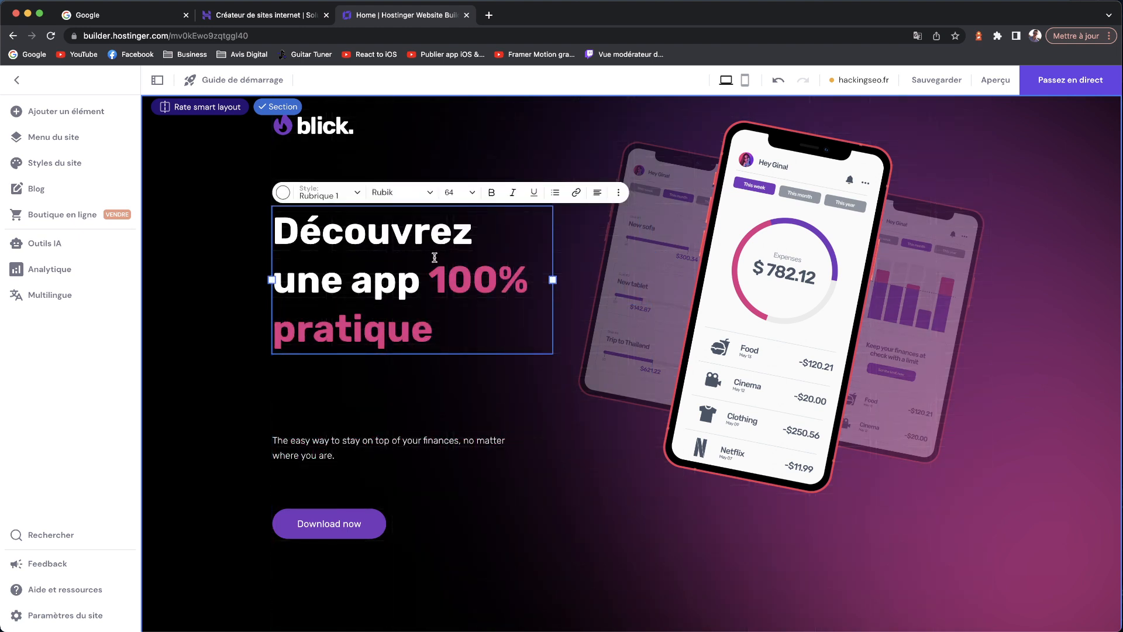
Set the hero heading's font size to 72 and widen its text box to just short of the phone images
click(449, 192)
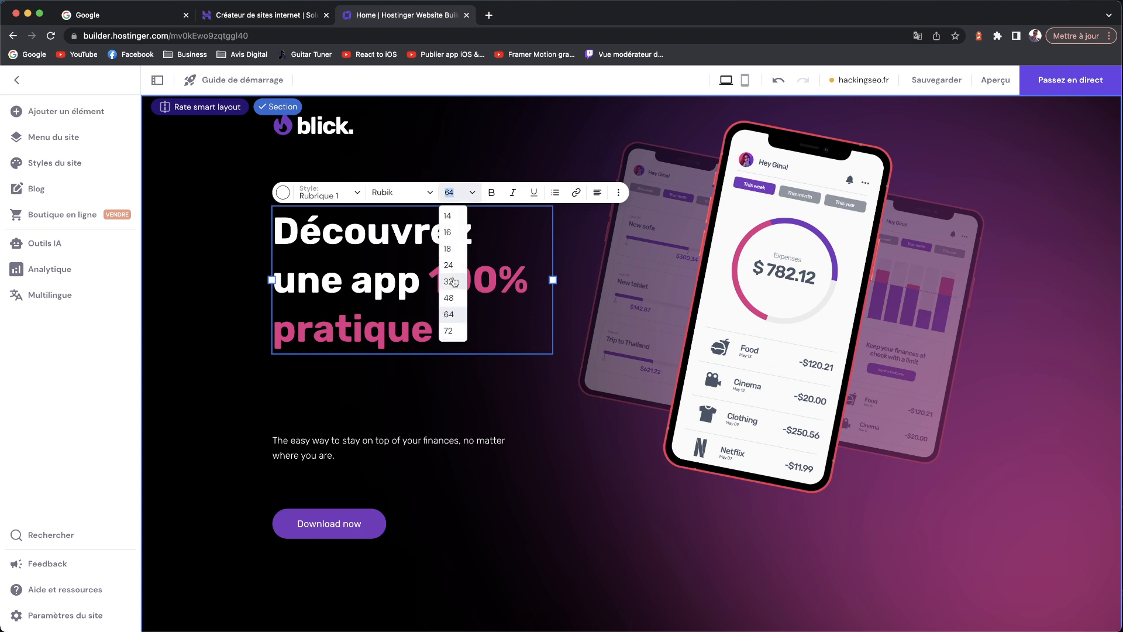
click(453, 328)
drag(553, 316, 577, 289)
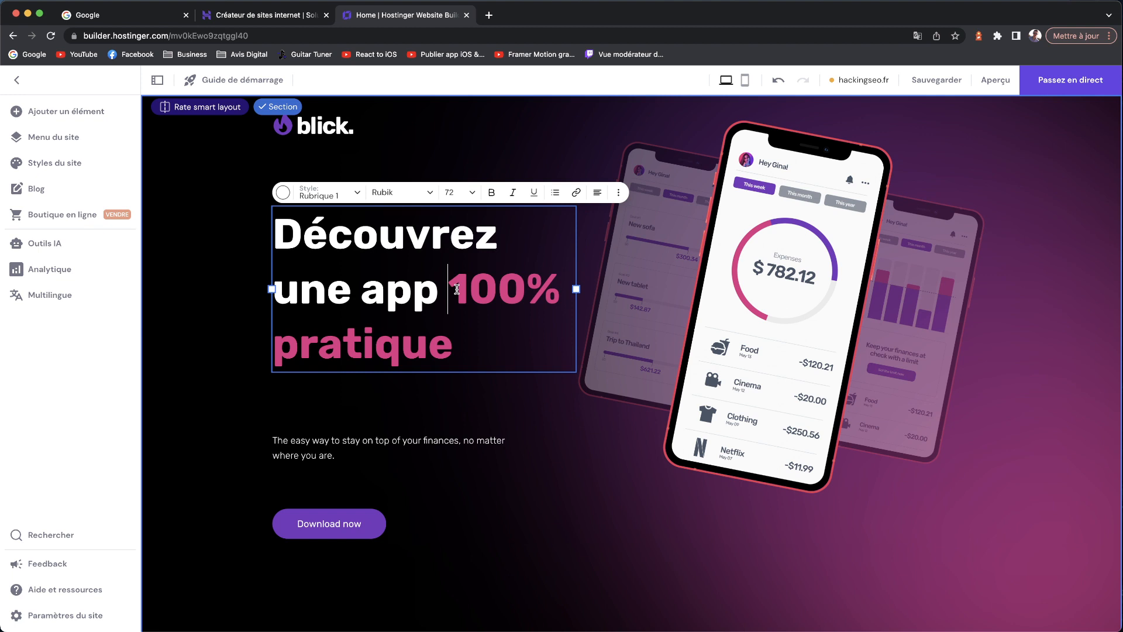
Try putting "100% pratique" on its own line in the hero heading, remove the break and finish editing the text
click(457, 289)
key(Return)
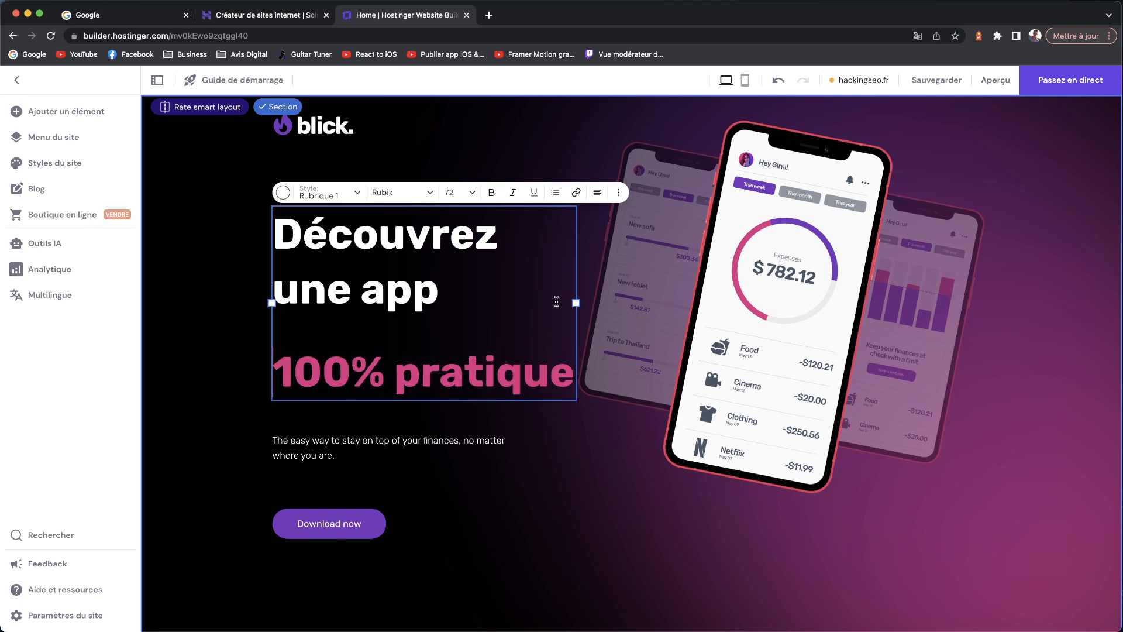
key(BackSpace)
click(562, 420)
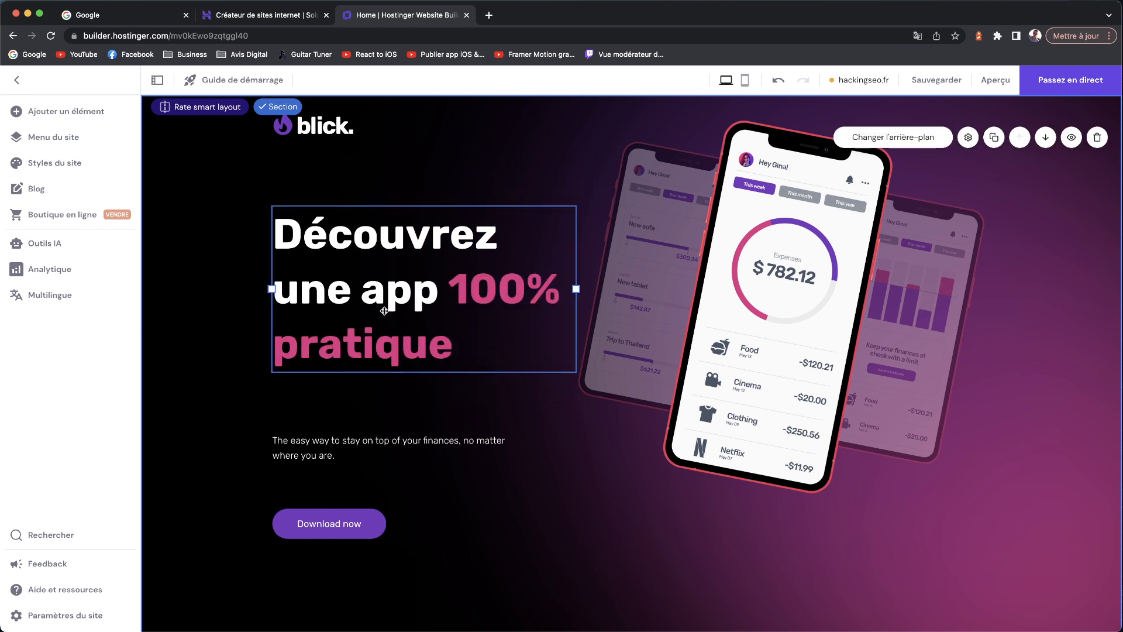
Move the hero heading slightly lower in its section and open its text for editing
drag(364, 251, 330, 288)
click(310, 214)
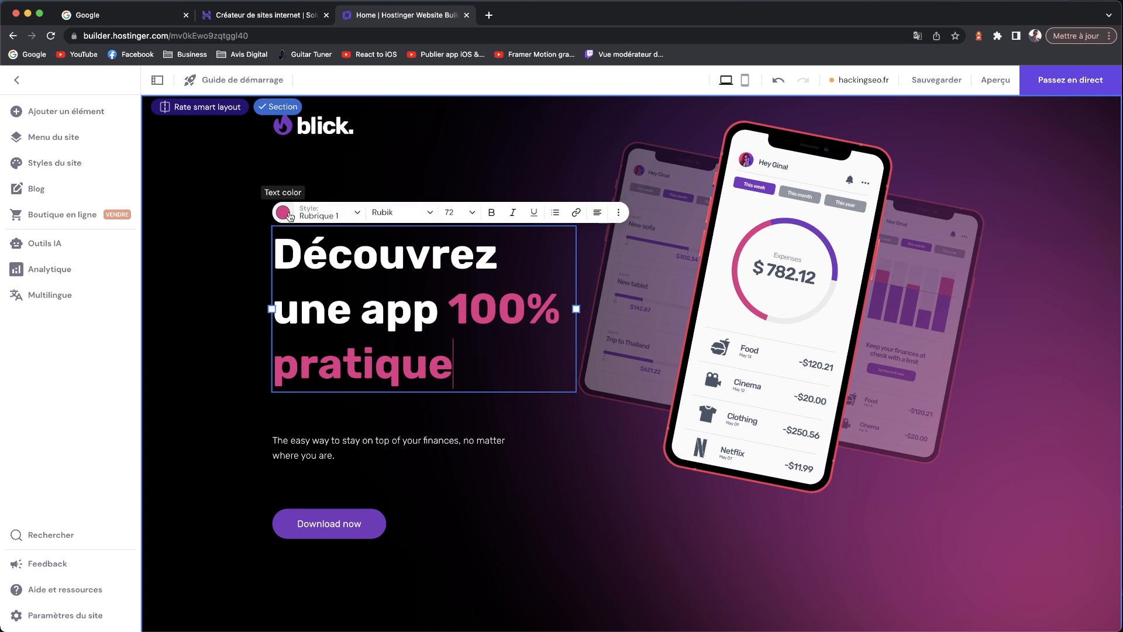
Examine the available text styles and the site-wide settings of the Rubrique 1 heading style, then close the style settings
click(307, 216)
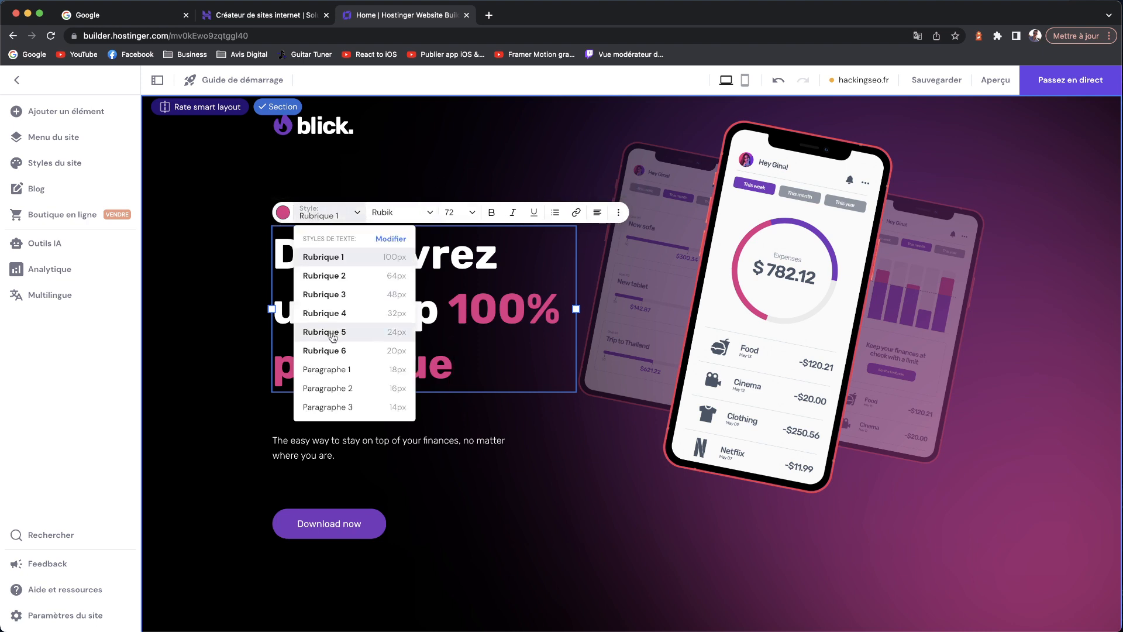
click(389, 240)
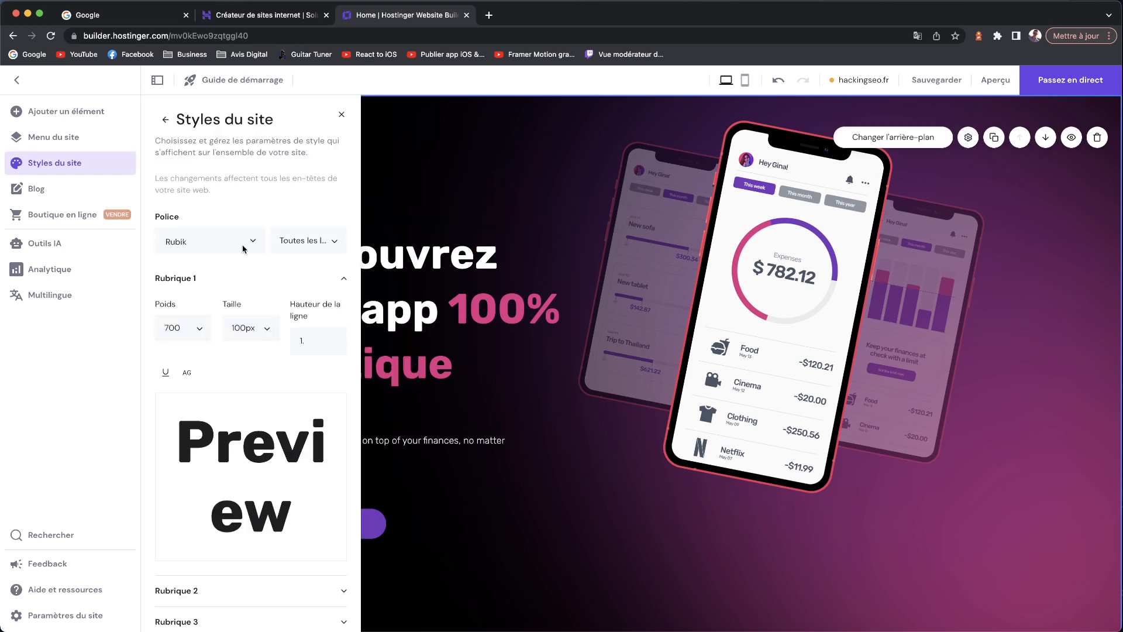
scroll(253, 208, down, 3)
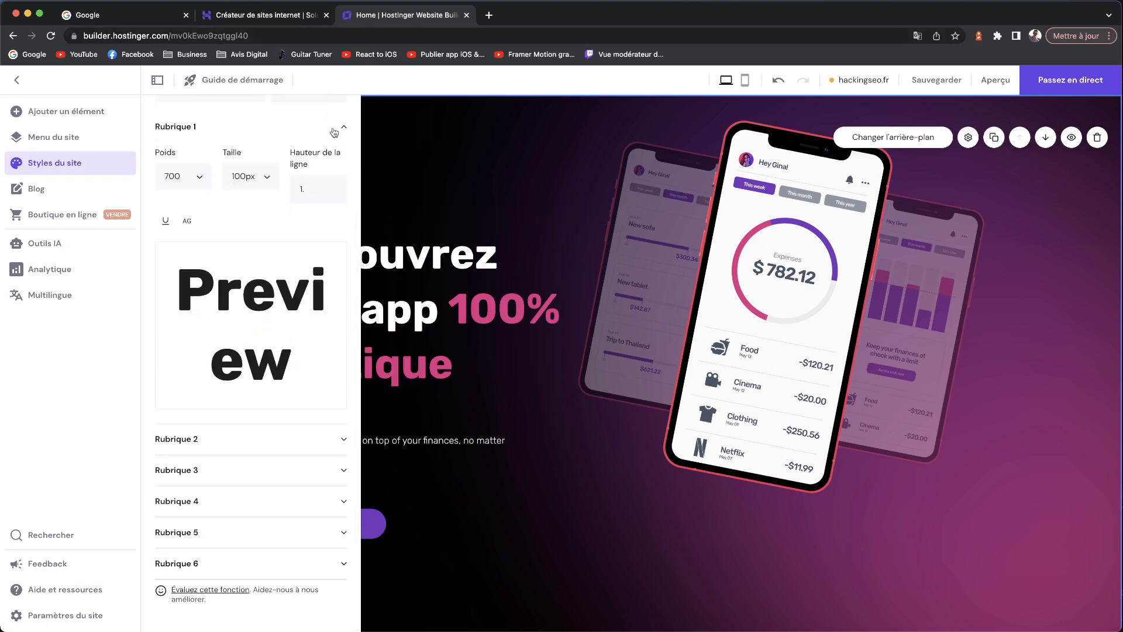
click(364, 128)
click(364, 387)
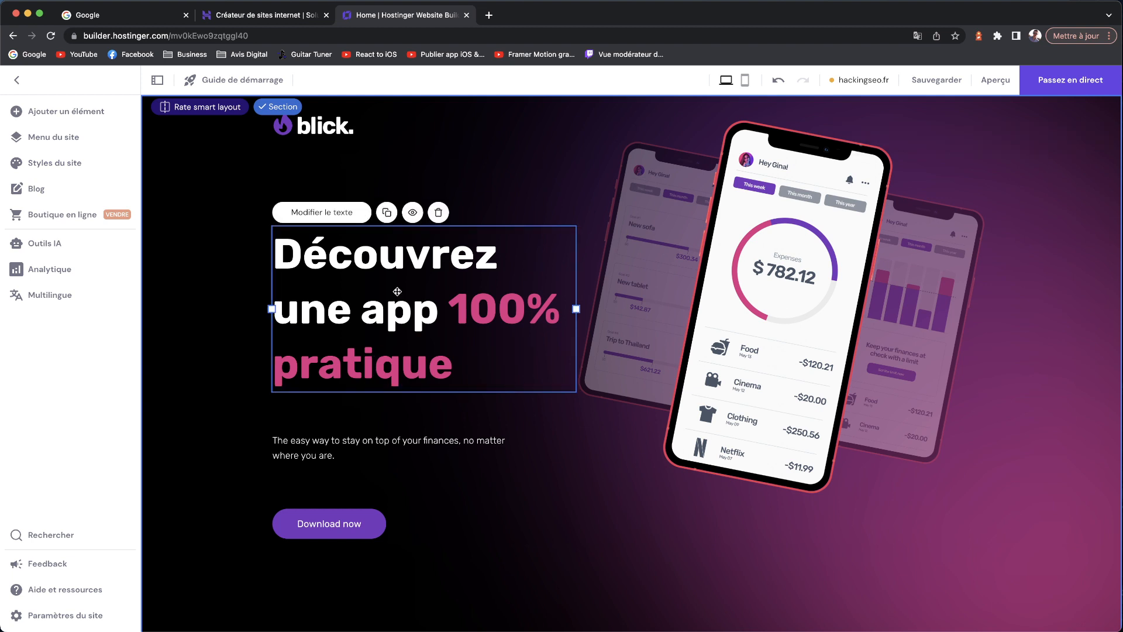
Examine the hero heading's font choices and weights, font sizes, and line-height and background color options without changing them
click(341, 214)
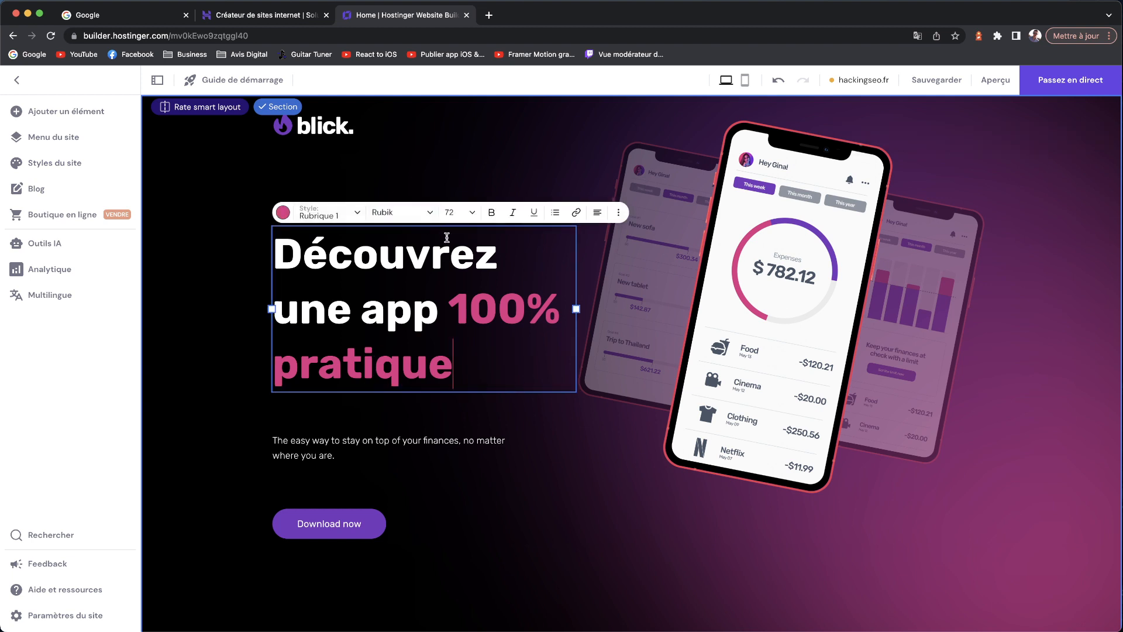
click(409, 214)
scroll(410, 436, down, 5)
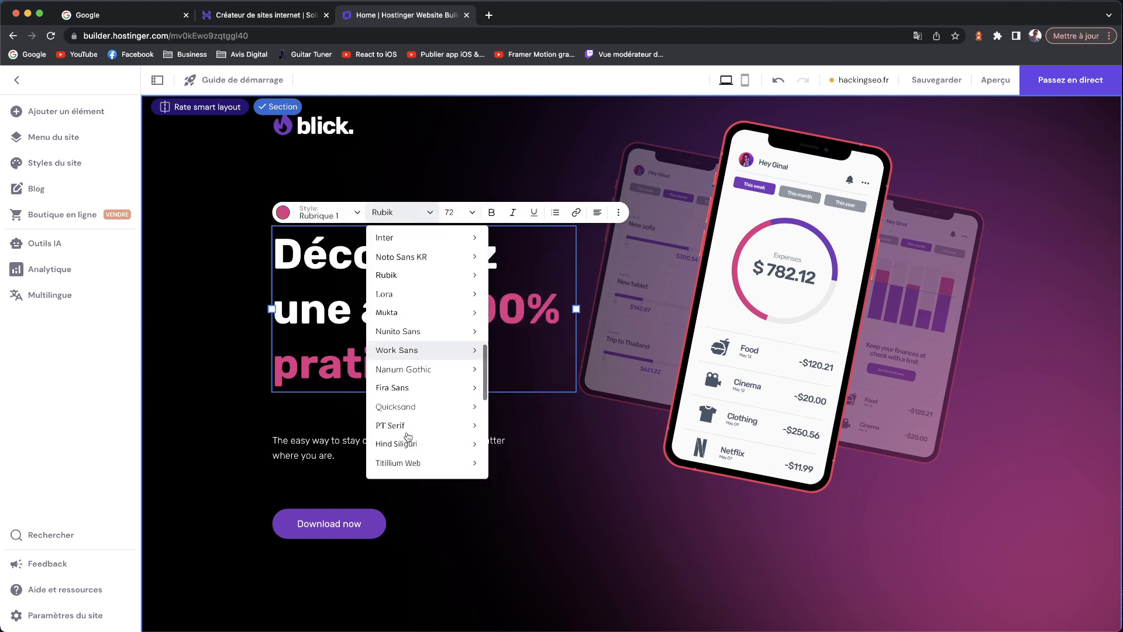
click(393, 216)
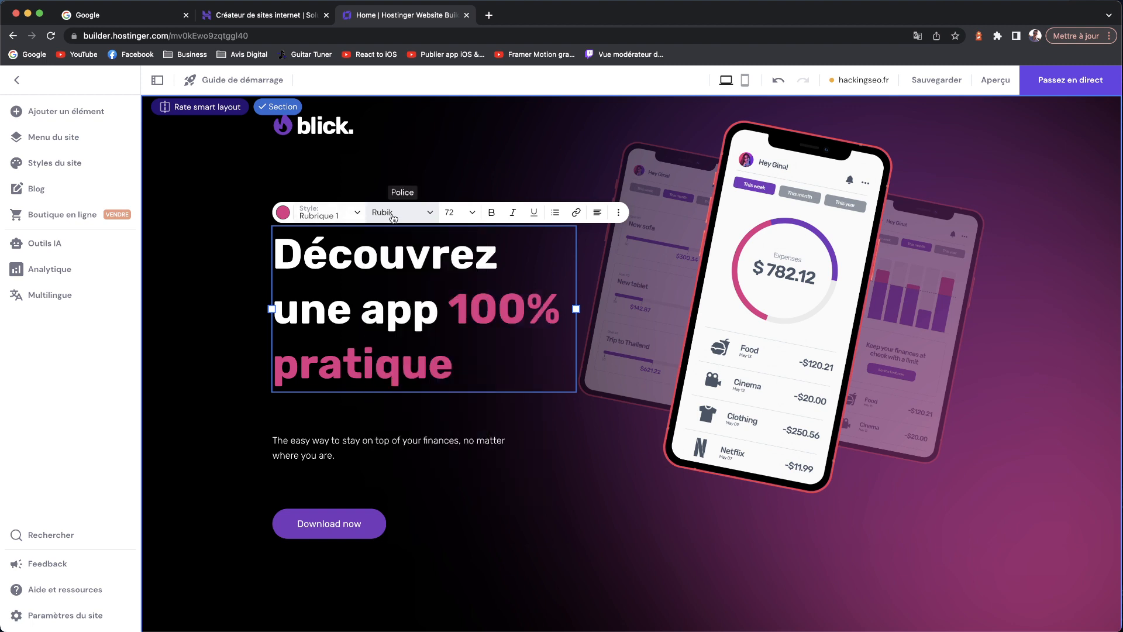
click(393, 216)
scroll(403, 438, down, 3)
mouse_move(420, 347)
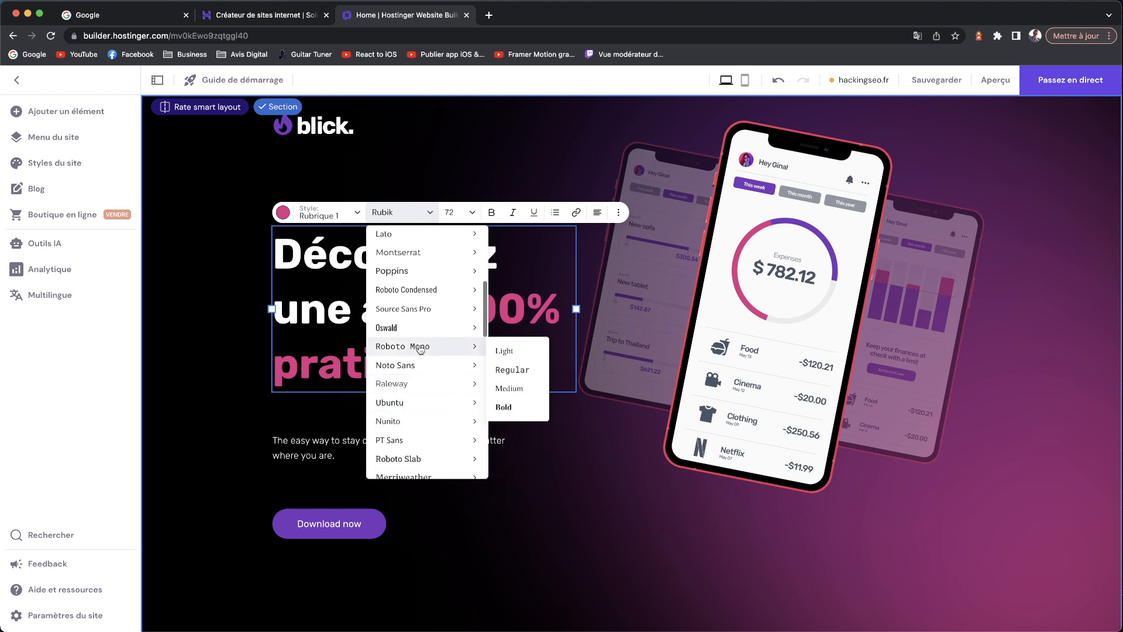
mouse_move(462, 328)
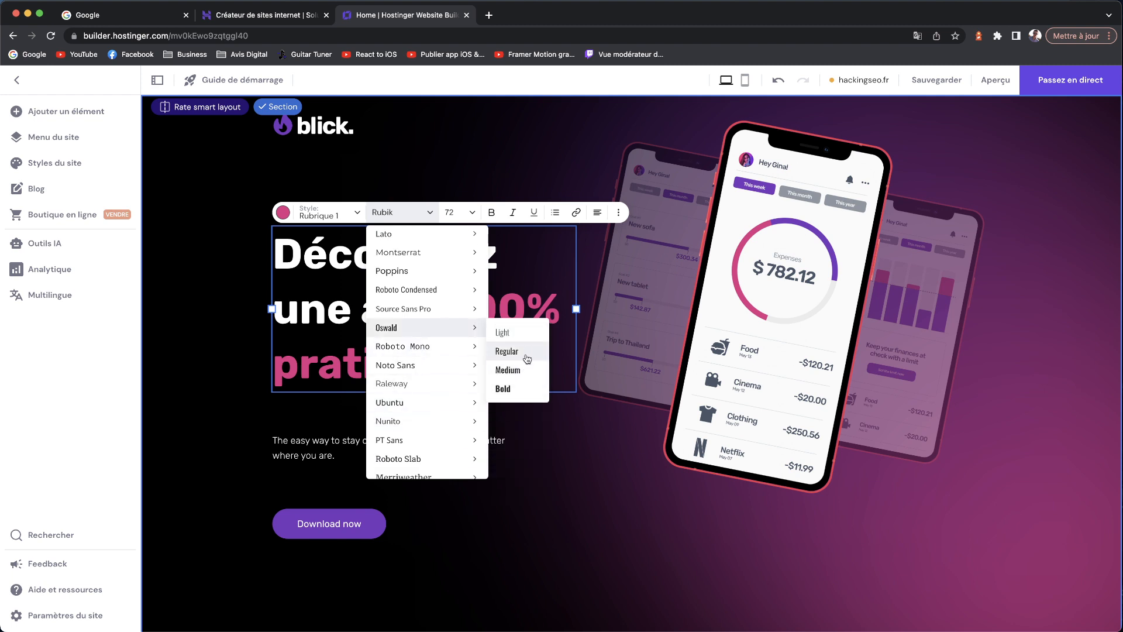
click(463, 215)
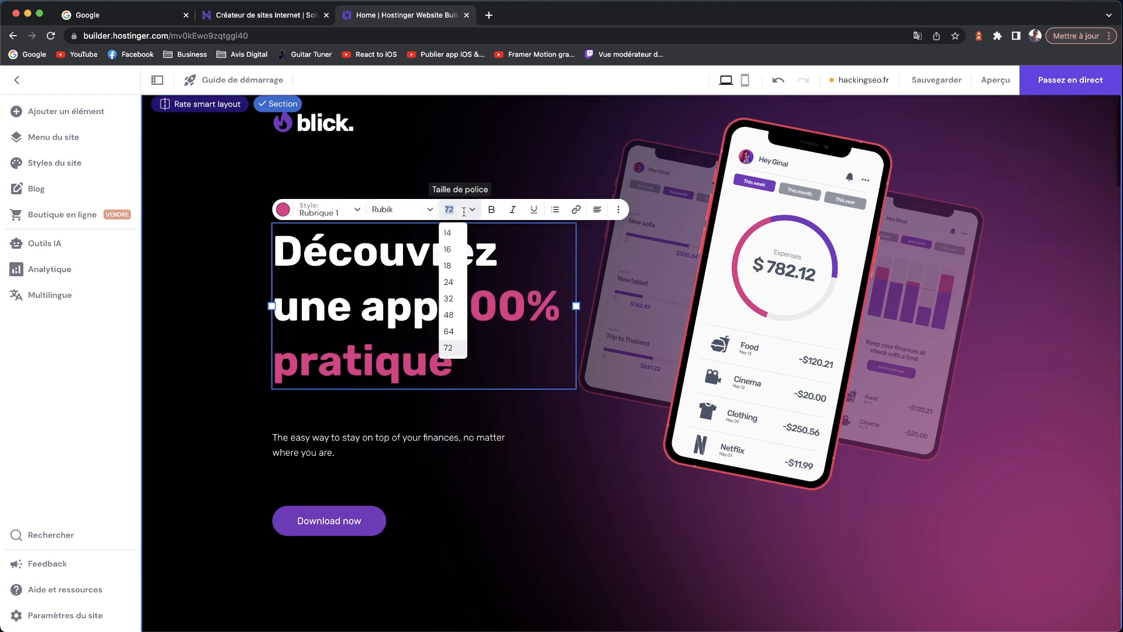
click(620, 213)
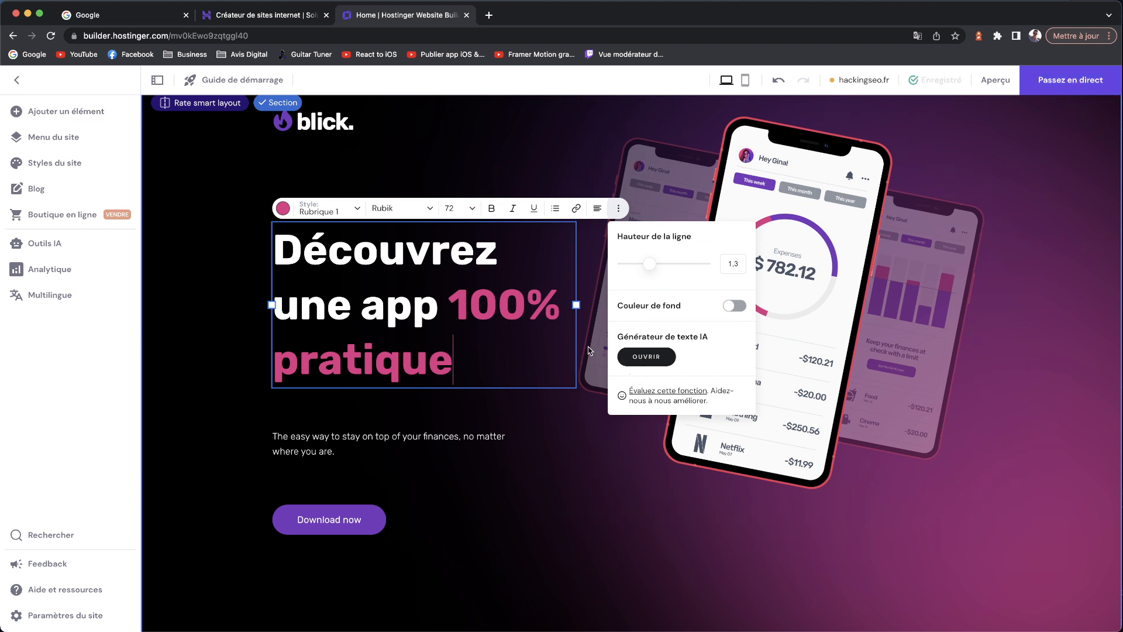
click(541, 500)
Examine the hero phone image's settings for alt text, corner radius and the action on click
click(762, 284)
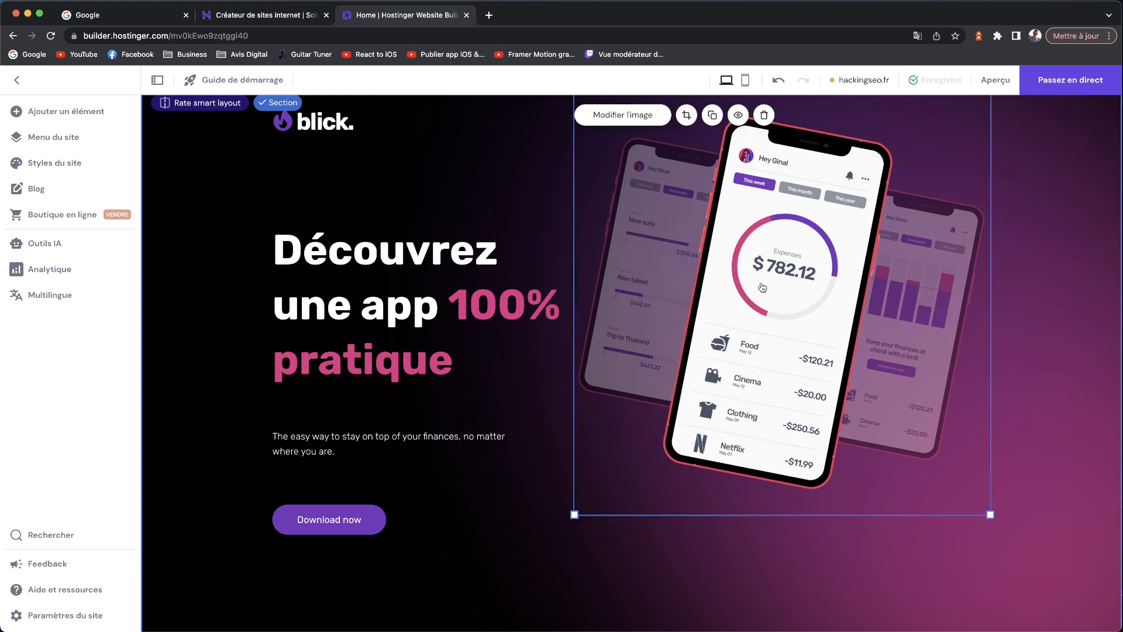
click(605, 114)
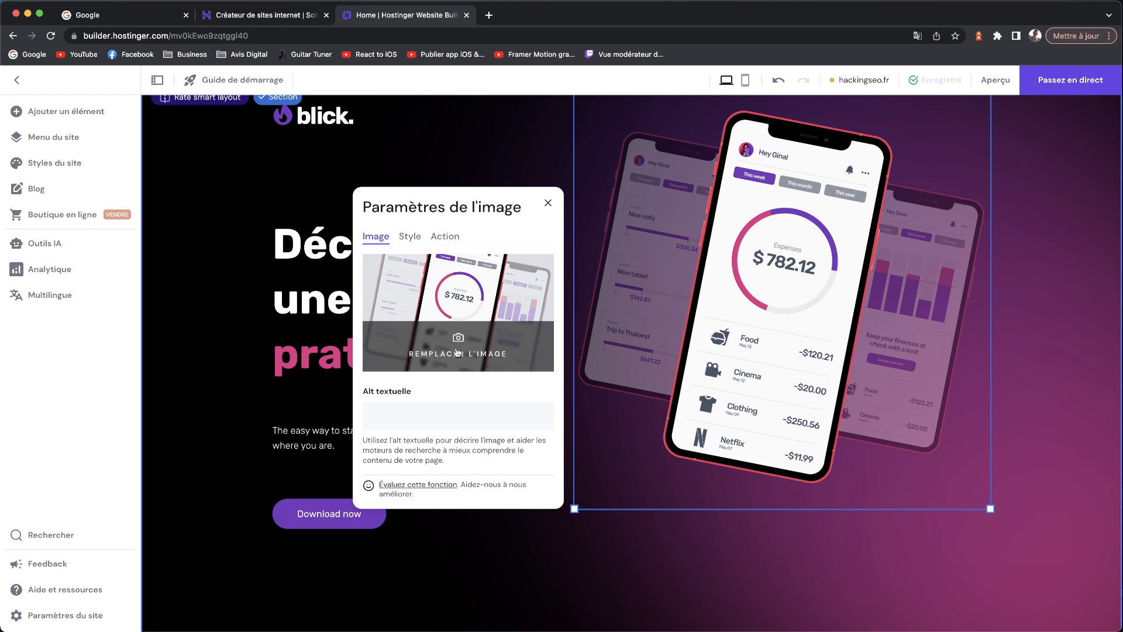
scroll(428, 417, down, 1)
click(409, 197)
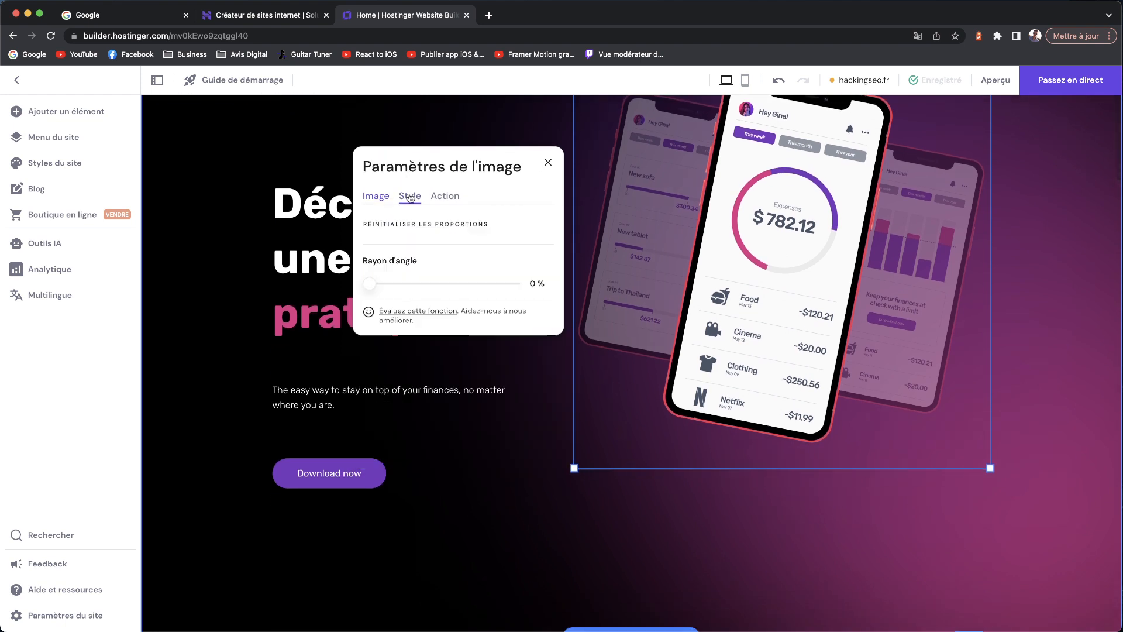
drag(372, 279, 246, 279)
click(440, 198)
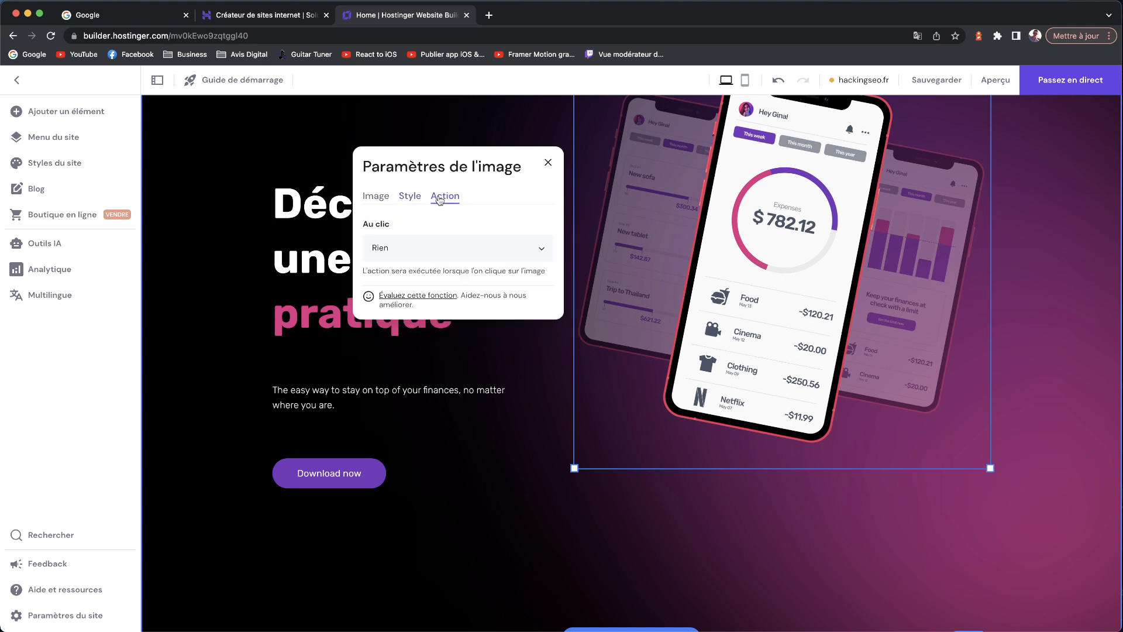
click(447, 246)
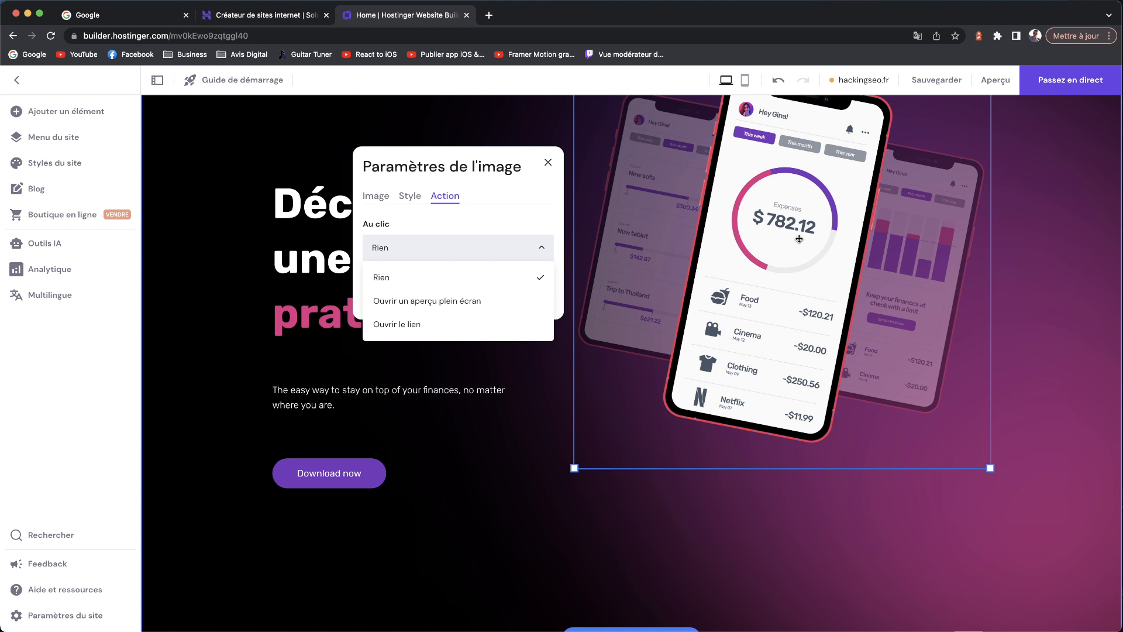
scroll(772, 268, down, 1)
scroll(522, 300, up, 1)
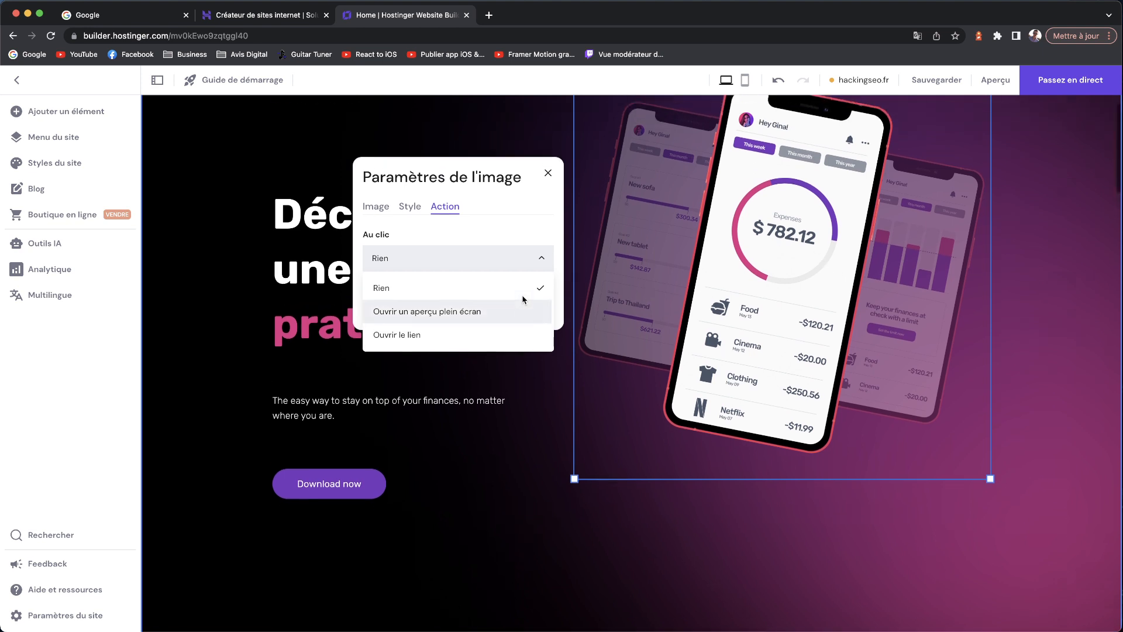
scroll(523, 299, up, 1)
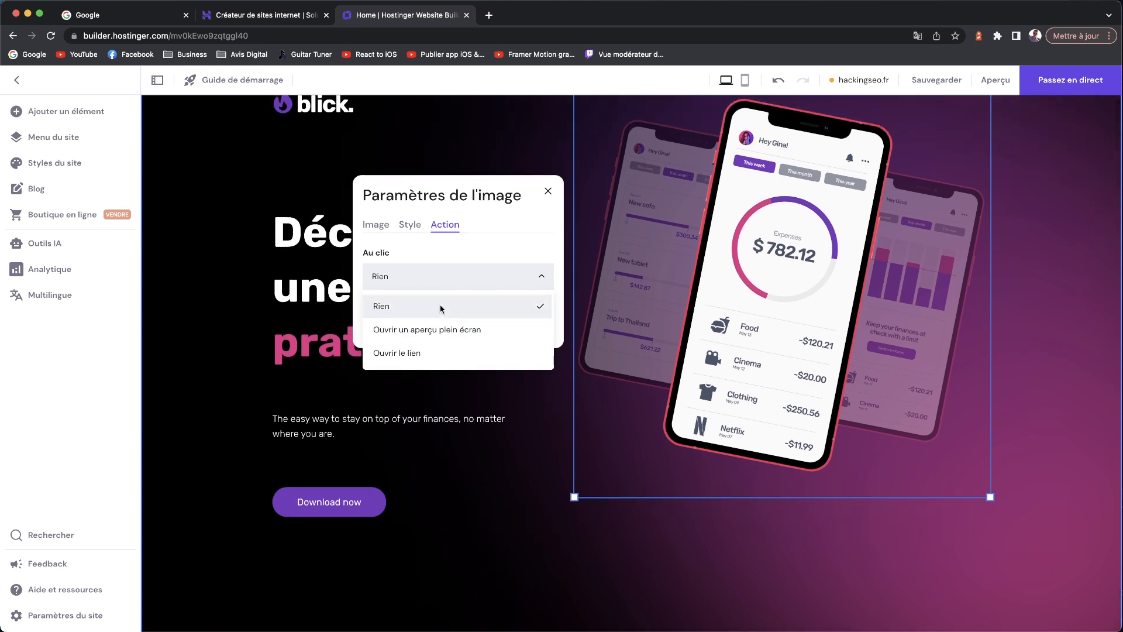
click(451, 272)
Open the media library for replacing the hero phone image and browse its files and images
click(389, 226)
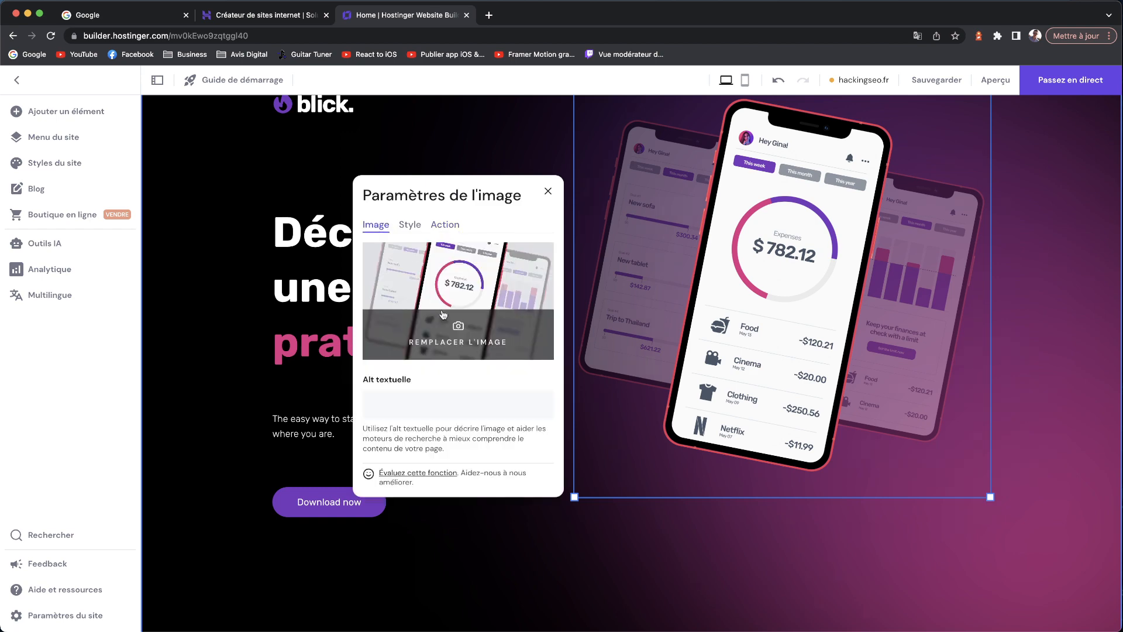
click(461, 342)
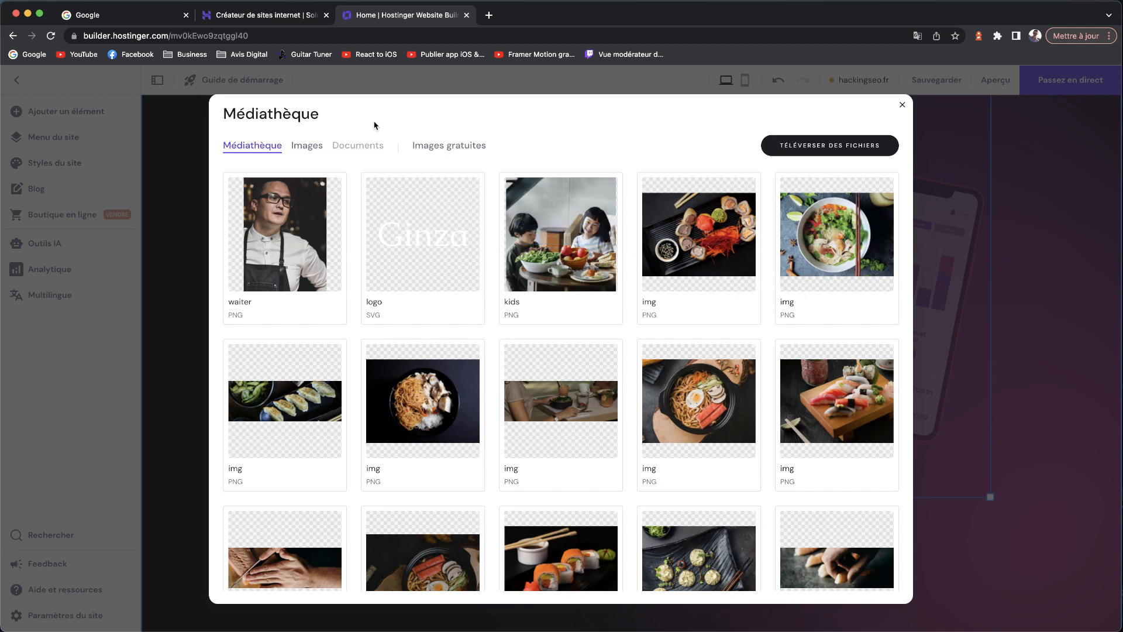
scroll(493, 305, down, 5)
scroll(491, 301, down, 5)
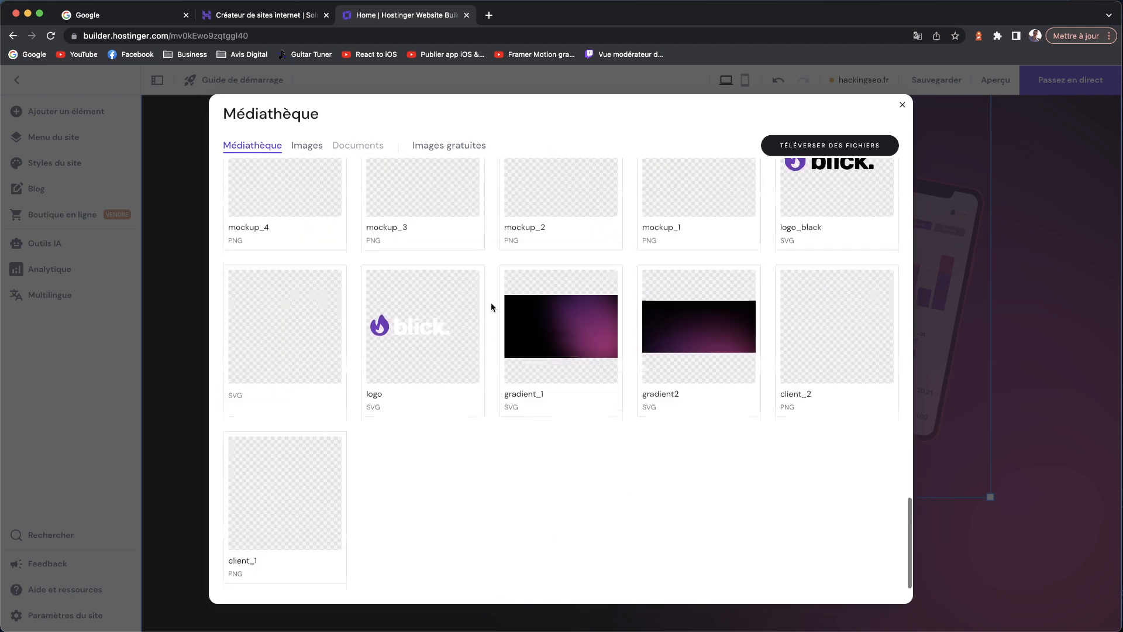
scroll(448, 255, up, 15)
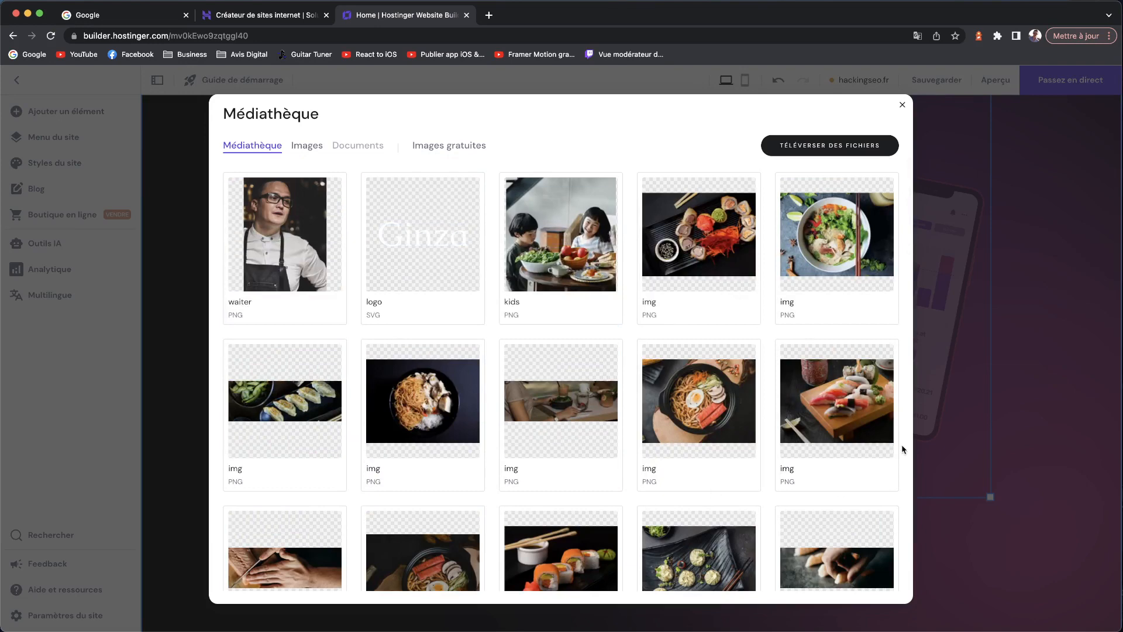
click(306, 146)
Browse the free images, search them for "phone" and close the media library without replacing the hero image
click(435, 145)
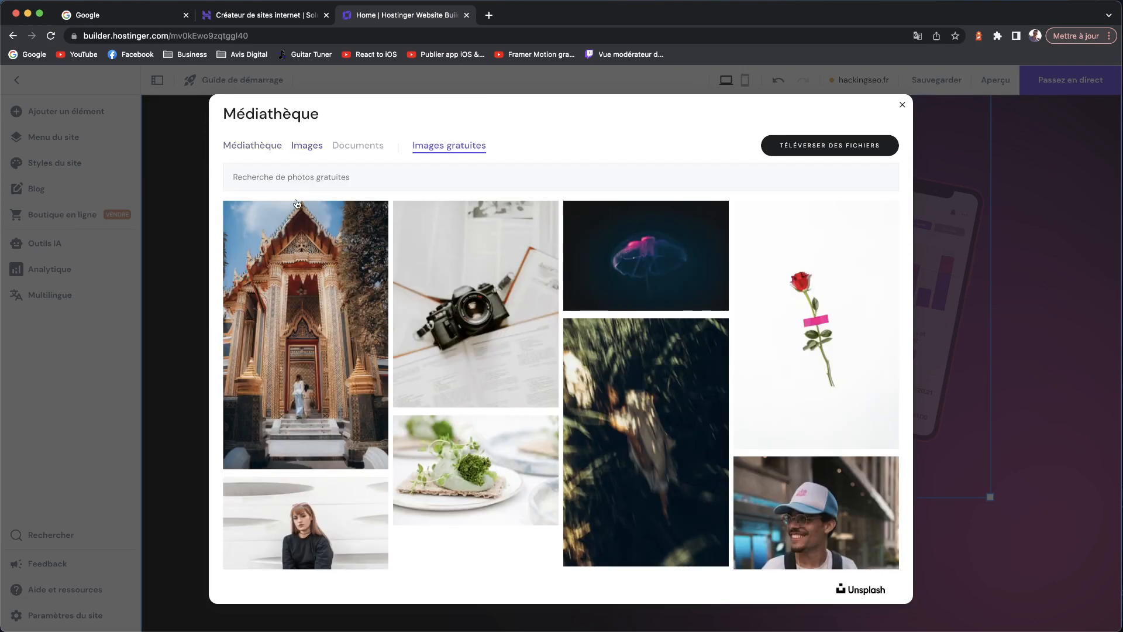
scroll(579, 384, down, 10)
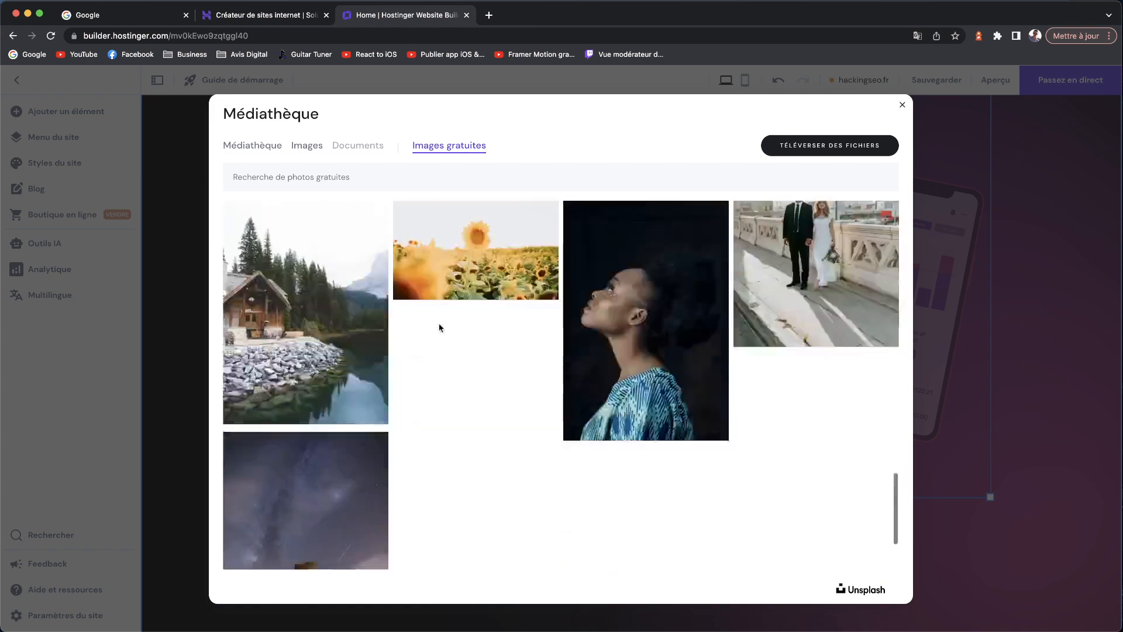
scroll(409, 275, up, 10)
click(334, 177)
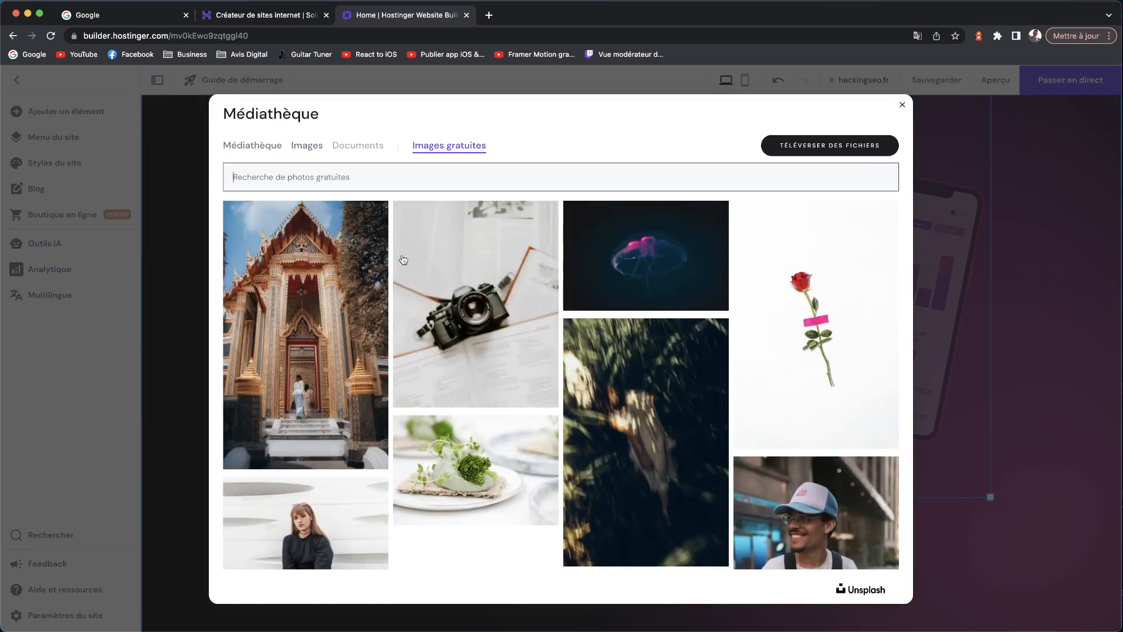
text(phone)
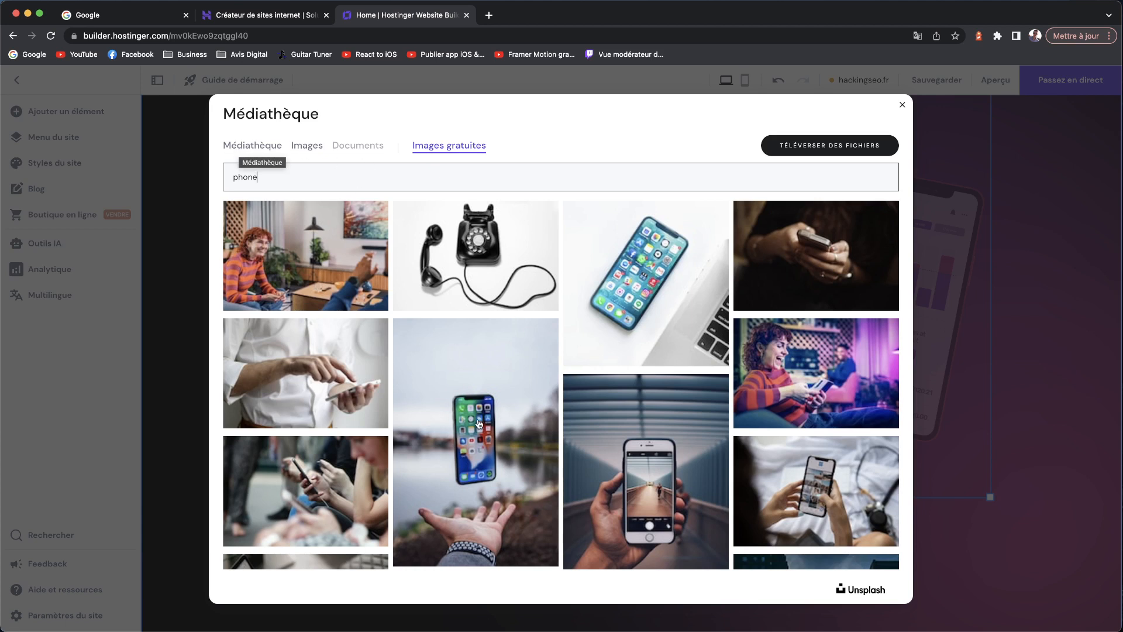
click(270, 145)
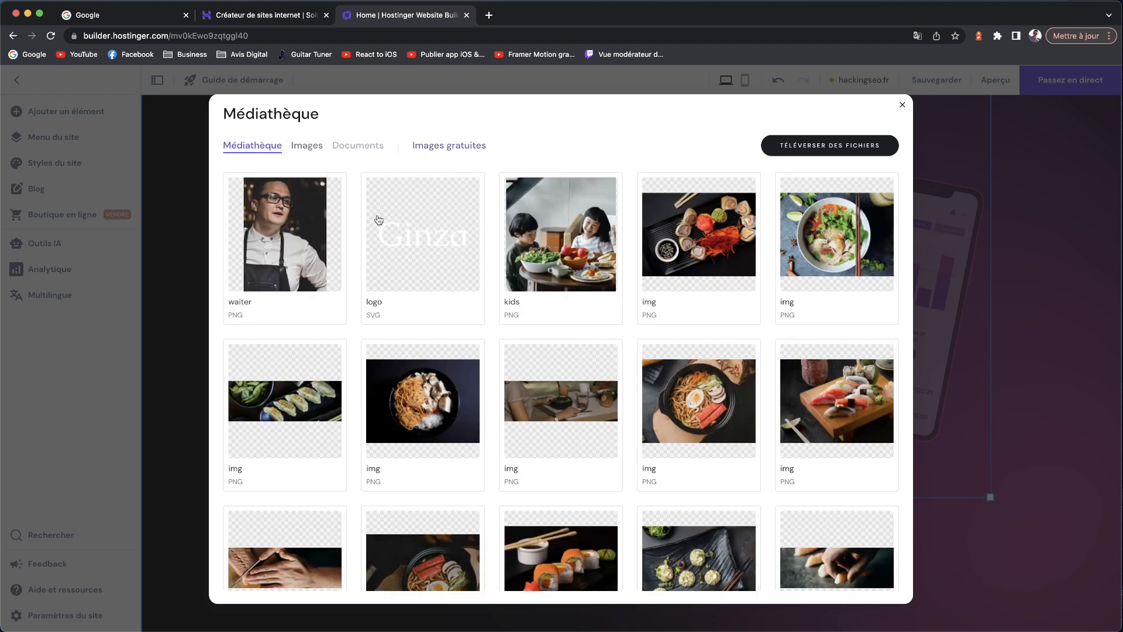
click(902, 108)
Add the white "A propos" section with centered title, text and button below the "Your finances in one place" section
scroll(789, 249, down, 6)
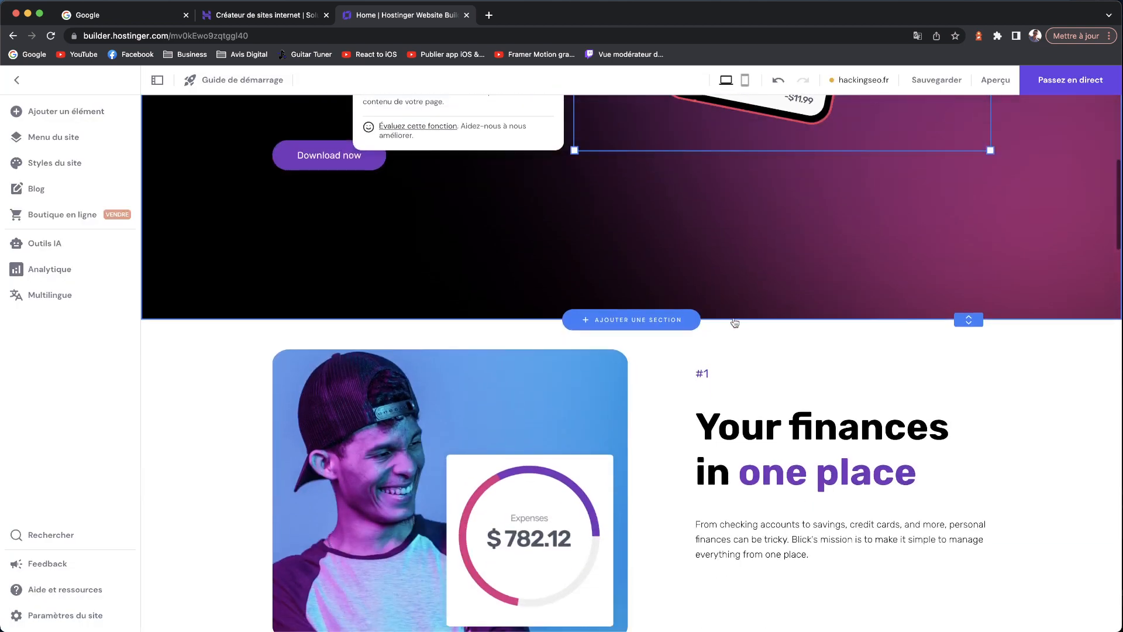
scroll(796, 307, down, 2)
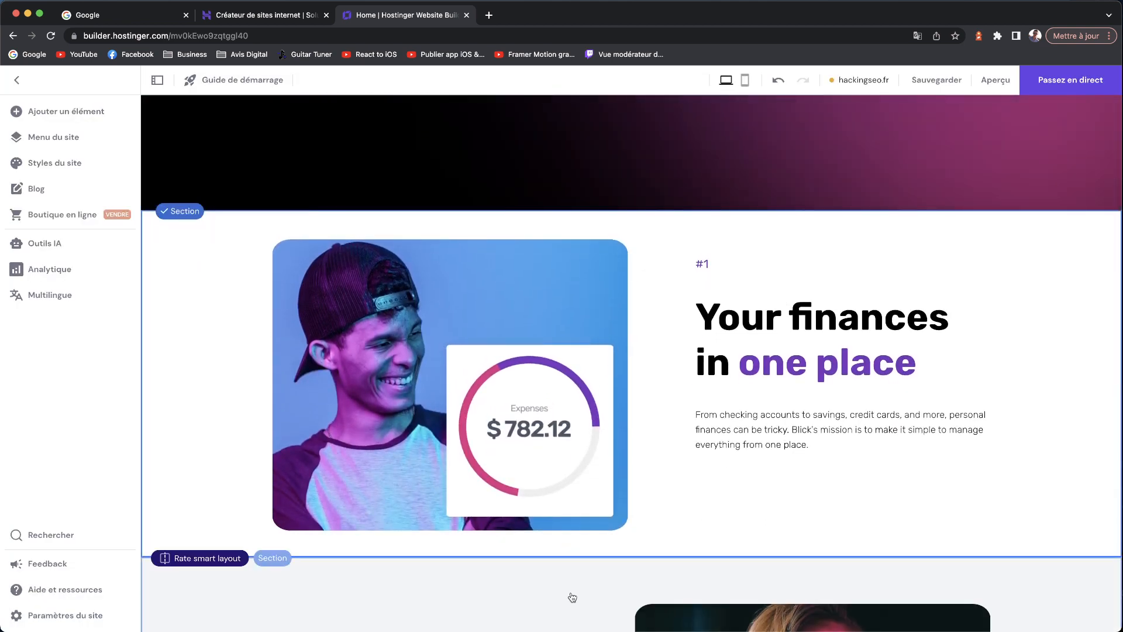
click(624, 558)
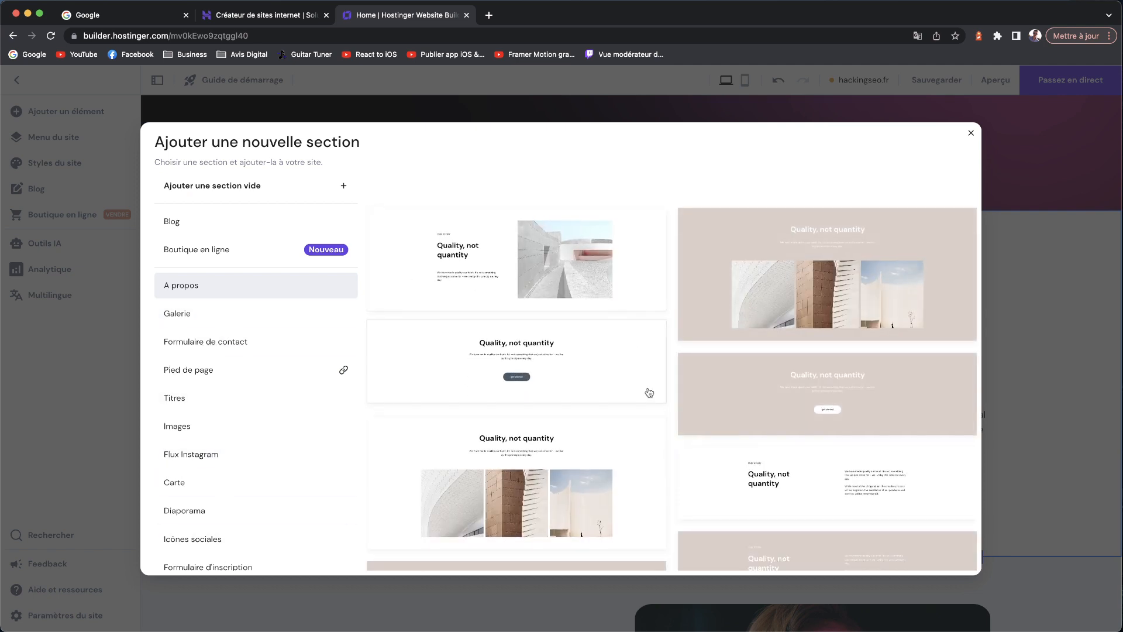
scroll(648, 392, down, 2)
scroll(431, 336, up, 2)
click(502, 356)
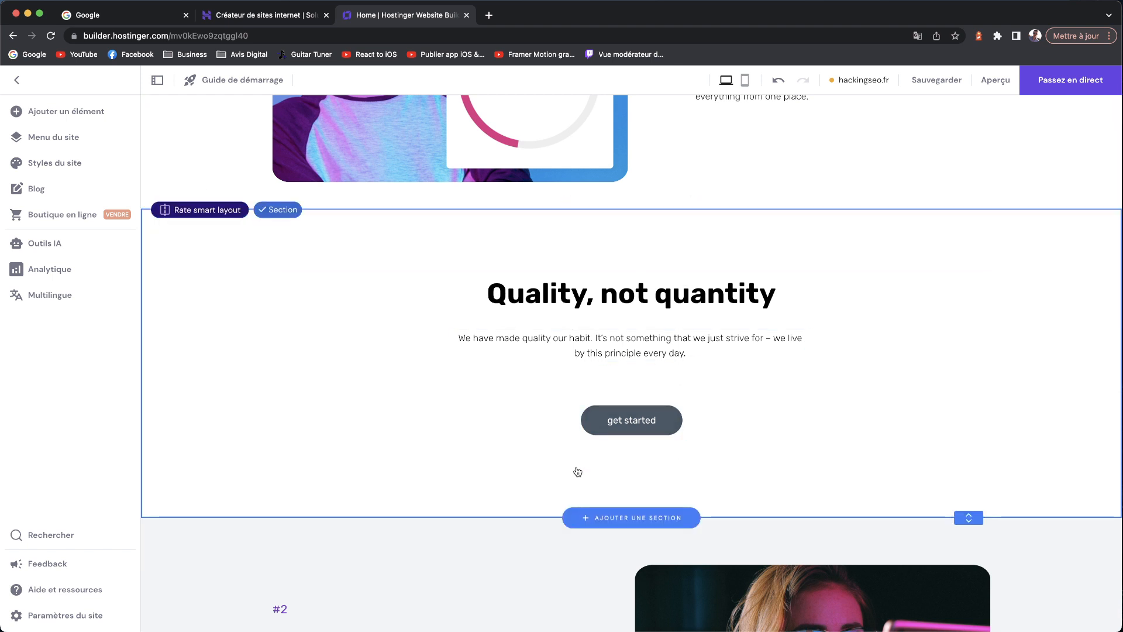
Examine the smart layout rating and the mobile and desktop visibility options of the "Quality, not quantity" section
click(277, 242)
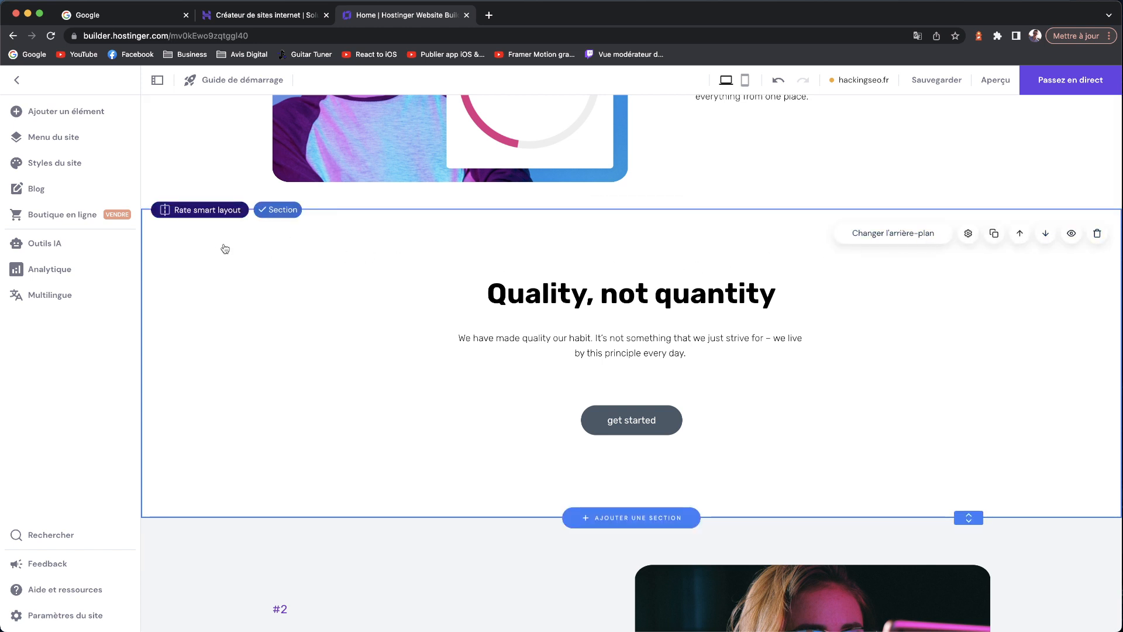
click(220, 218)
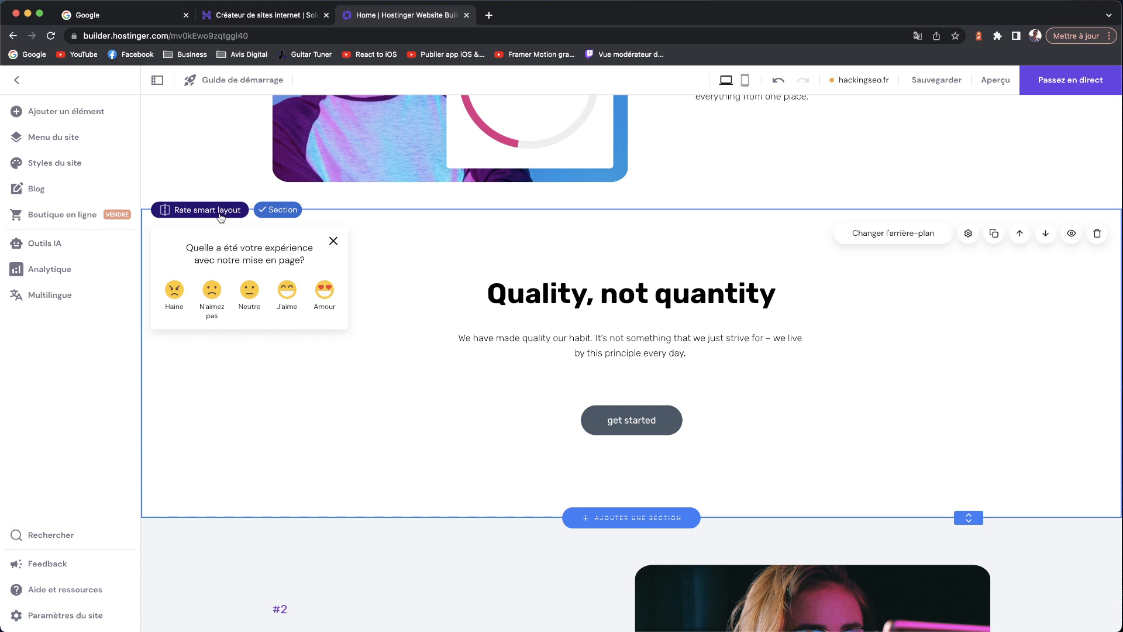
click(334, 242)
click(1080, 240)
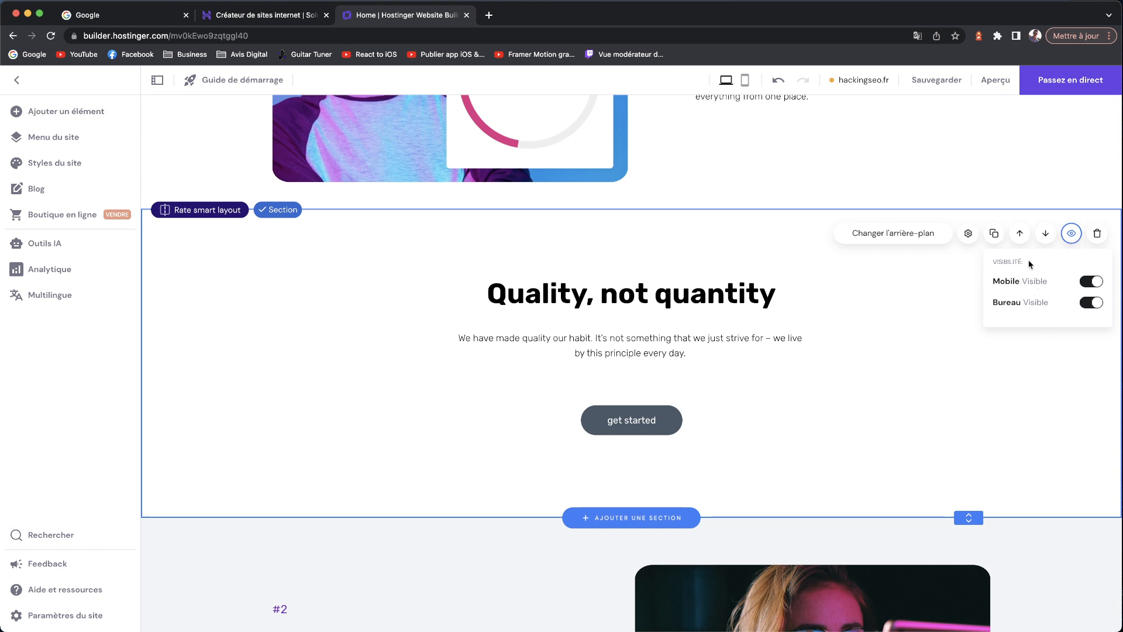
Compare the home page's mobile and desktop views, ending in the desktop view
click(1072, 238)
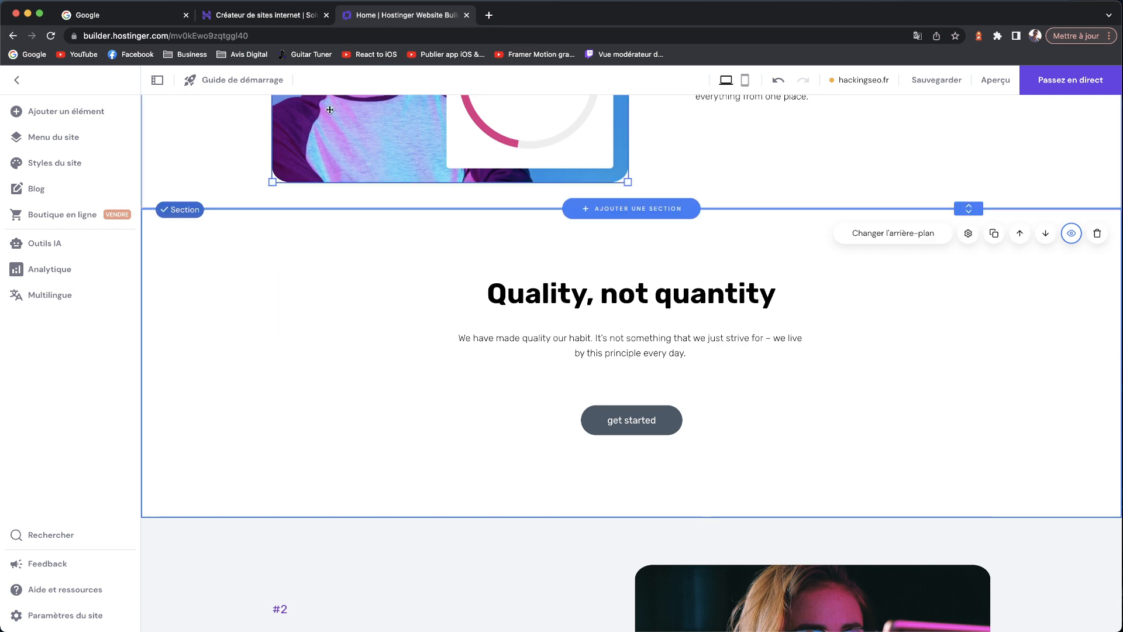
click(744, 80)
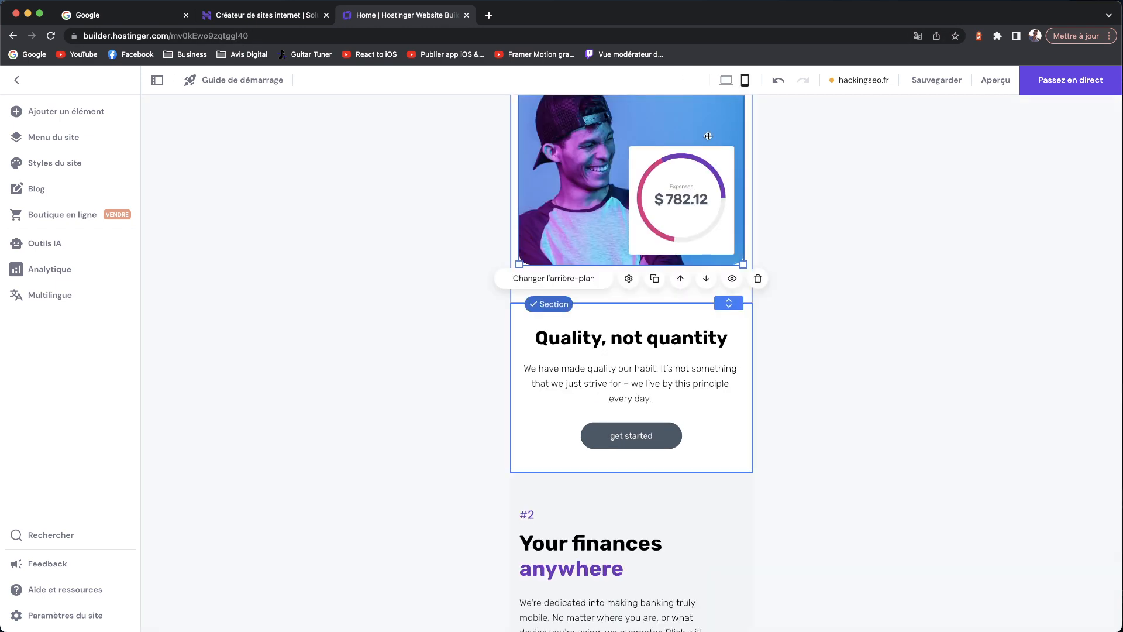
scroll(708, 136, up, 20)
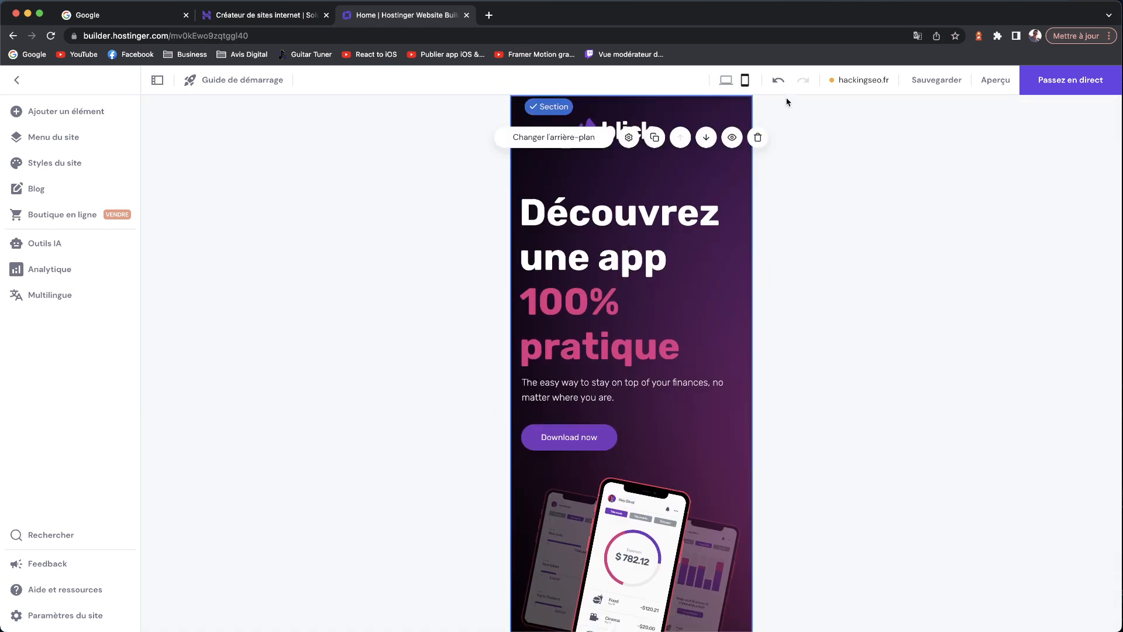
click(727, 82)
click(745, 81)
click(726, 81)
Review the lower sections of the home page and look at the background settings of the "15 Team members" statistics section
scroll(702, 376, down, 10)
scroll(702, 375, down, 3)
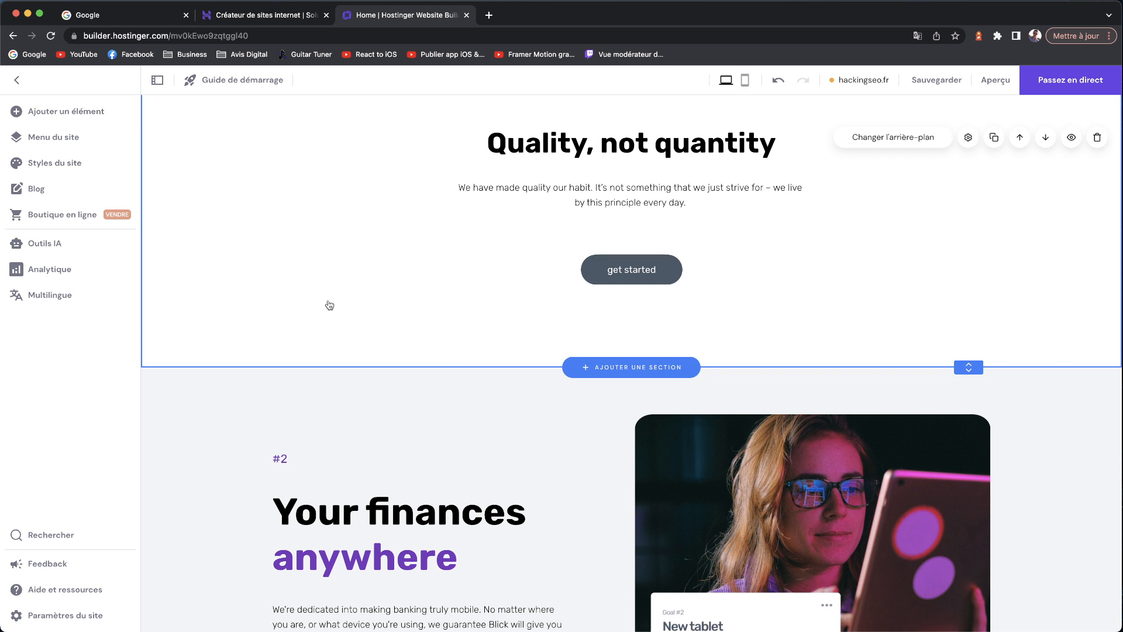
scroll(346, 315, down, 6)
scroll(346, 314, down, 5)
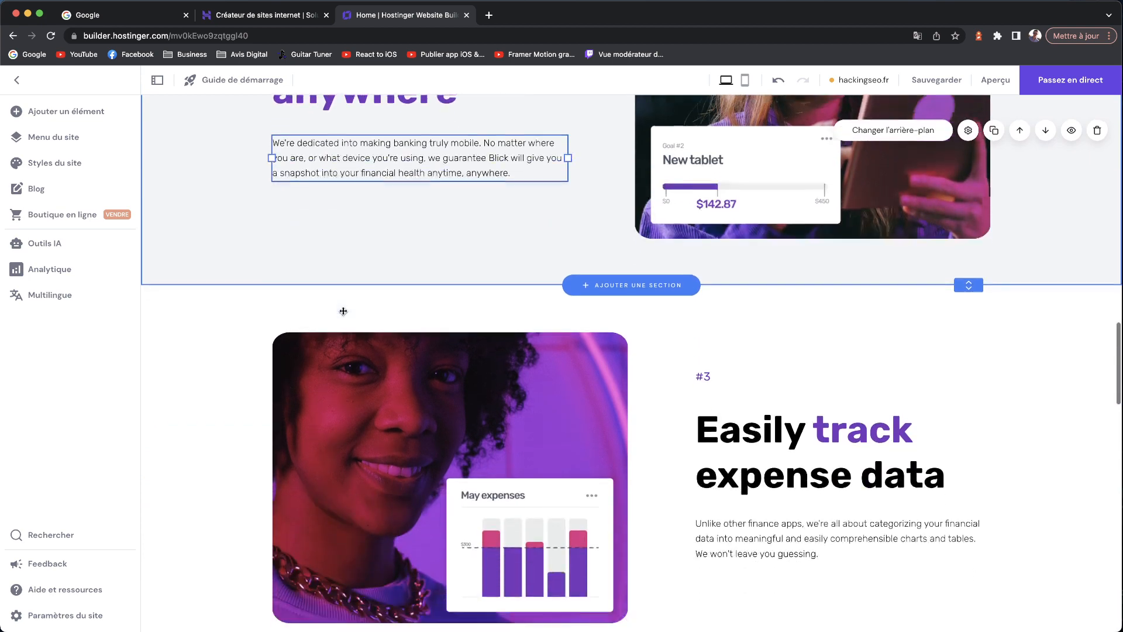
scroll(707, 427, down, 15)
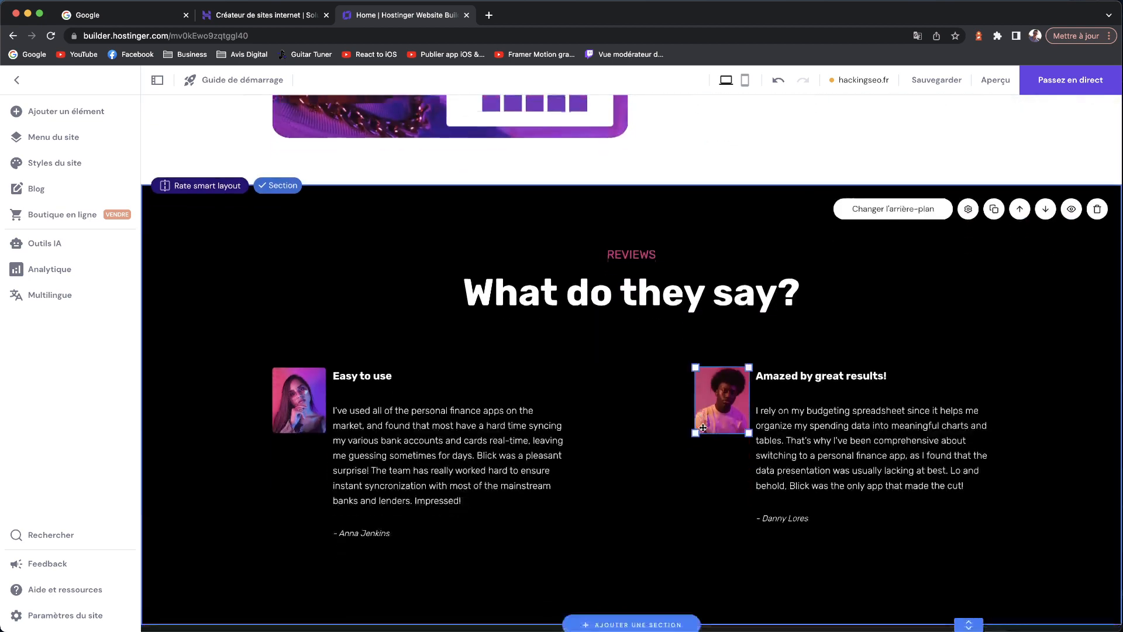
scroll(706, 430, down, 1)
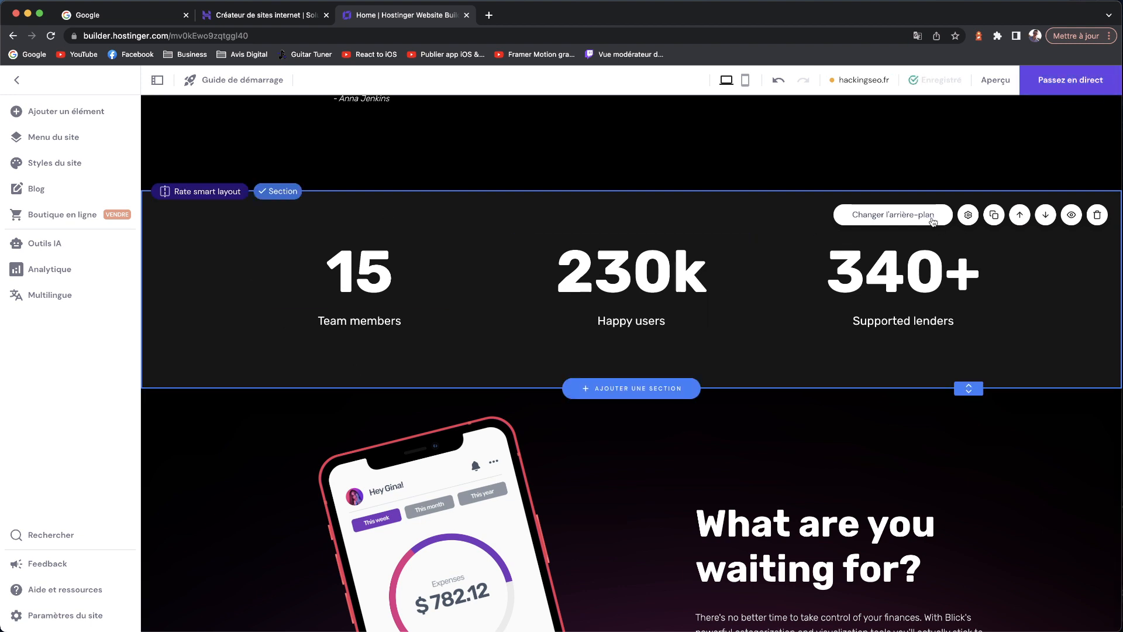
click(911, 217)
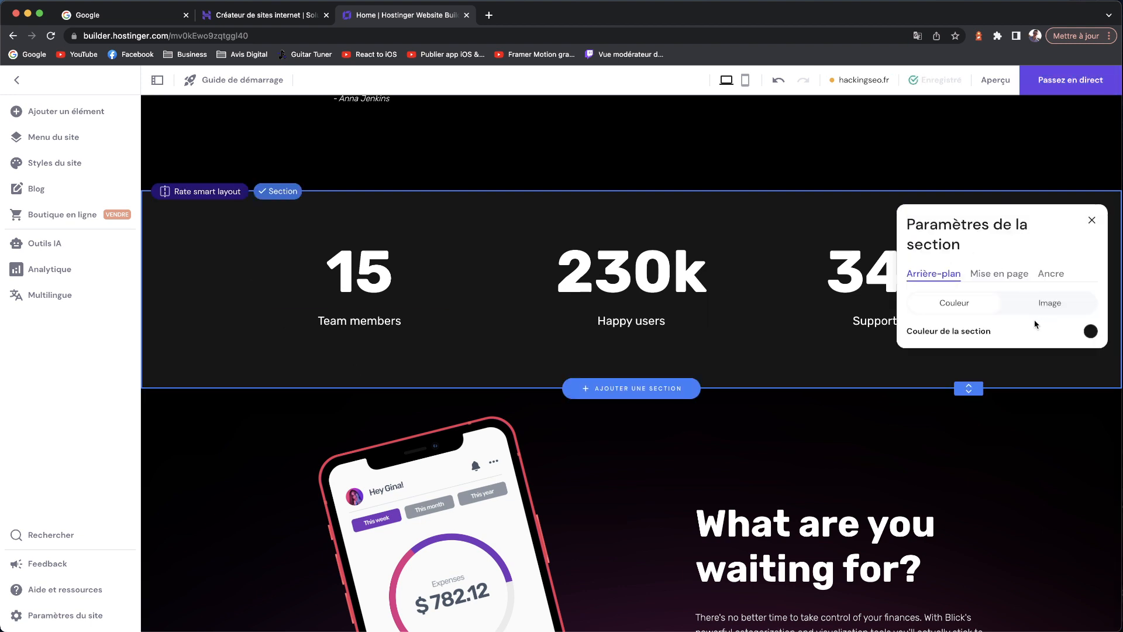
click(1091, 220)
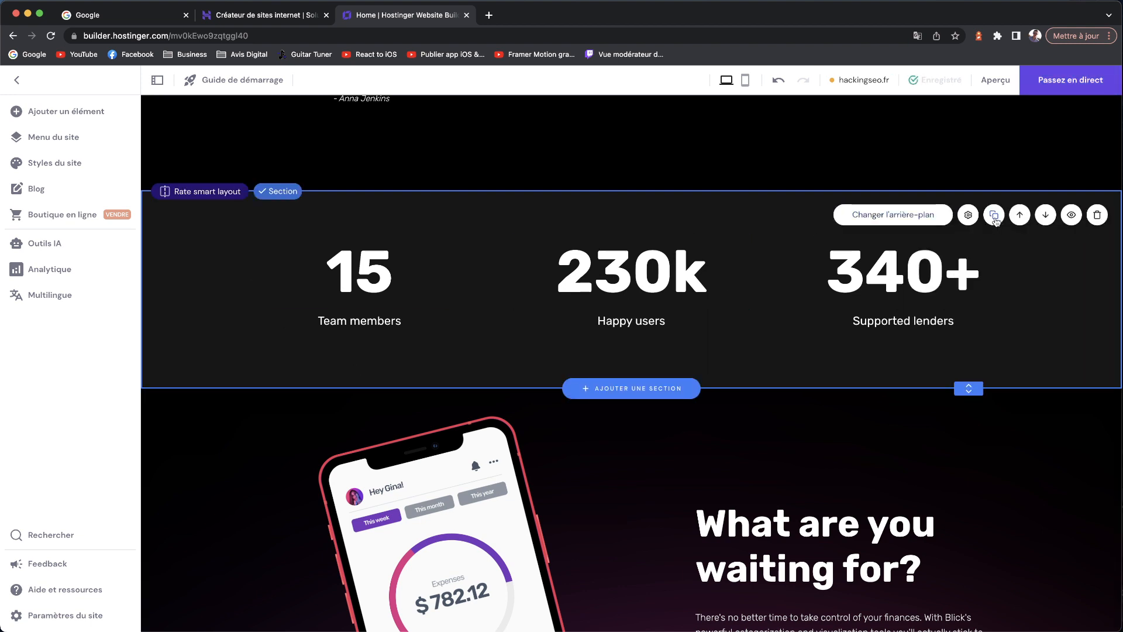
Duplicate the statistics section, try moving the copy down and back up, and delete the copy
click(994, 215)
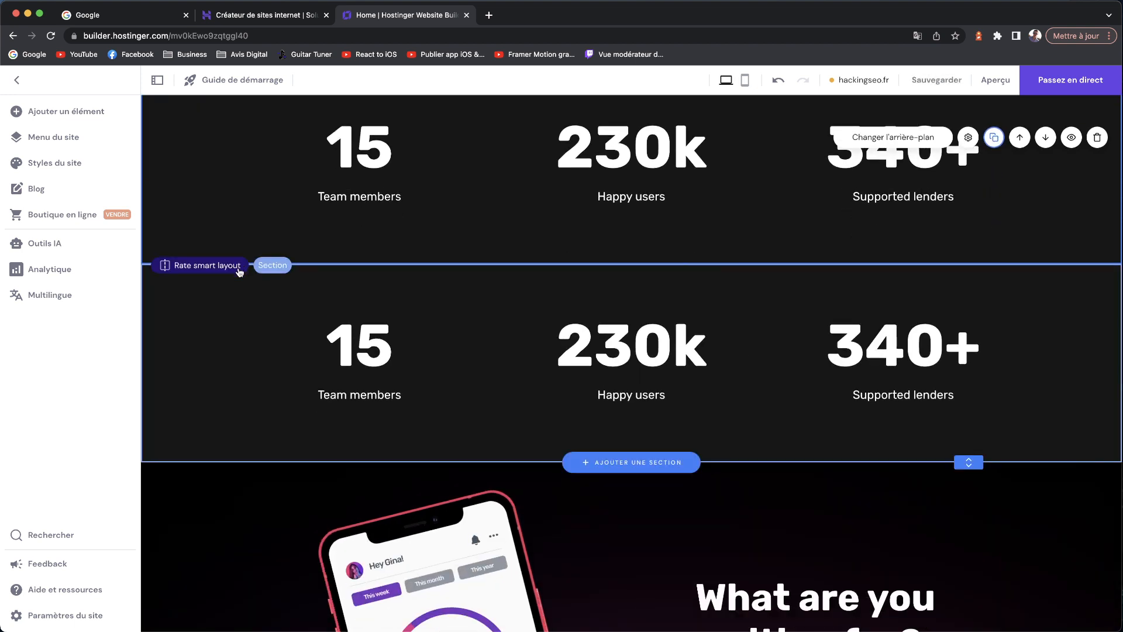
click(802, 268)
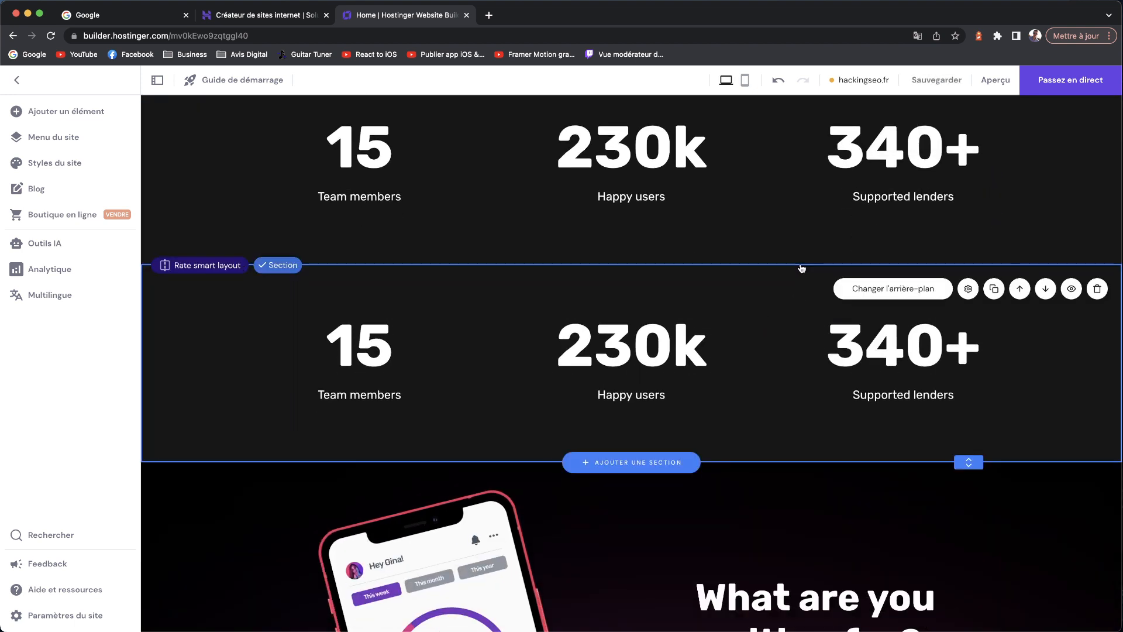
click(1043, 289)
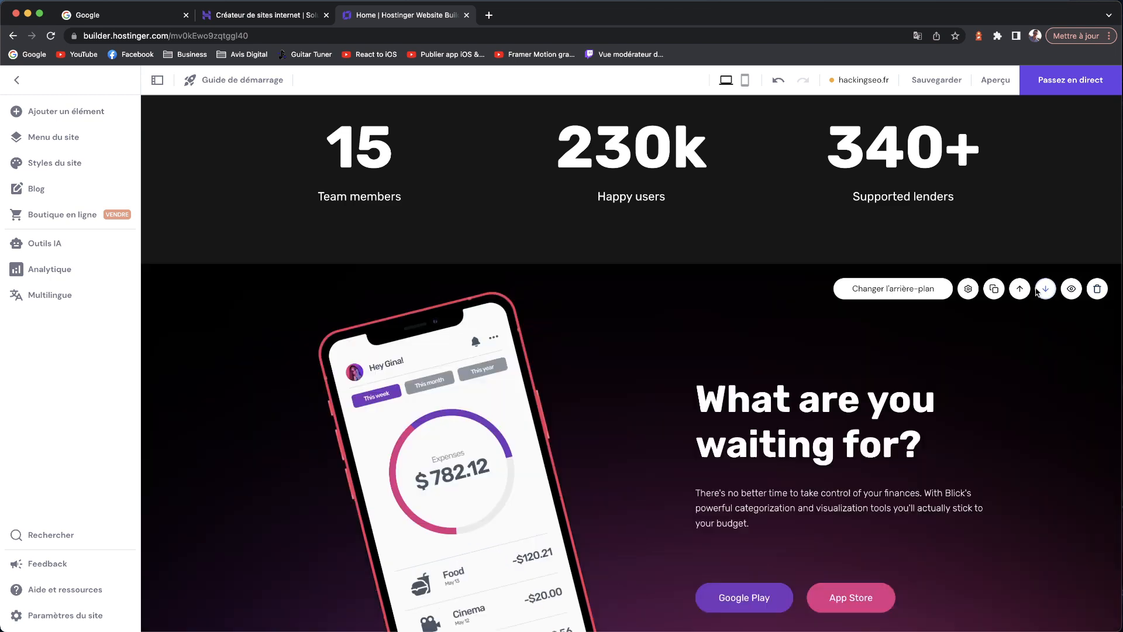
click(1021, 289)
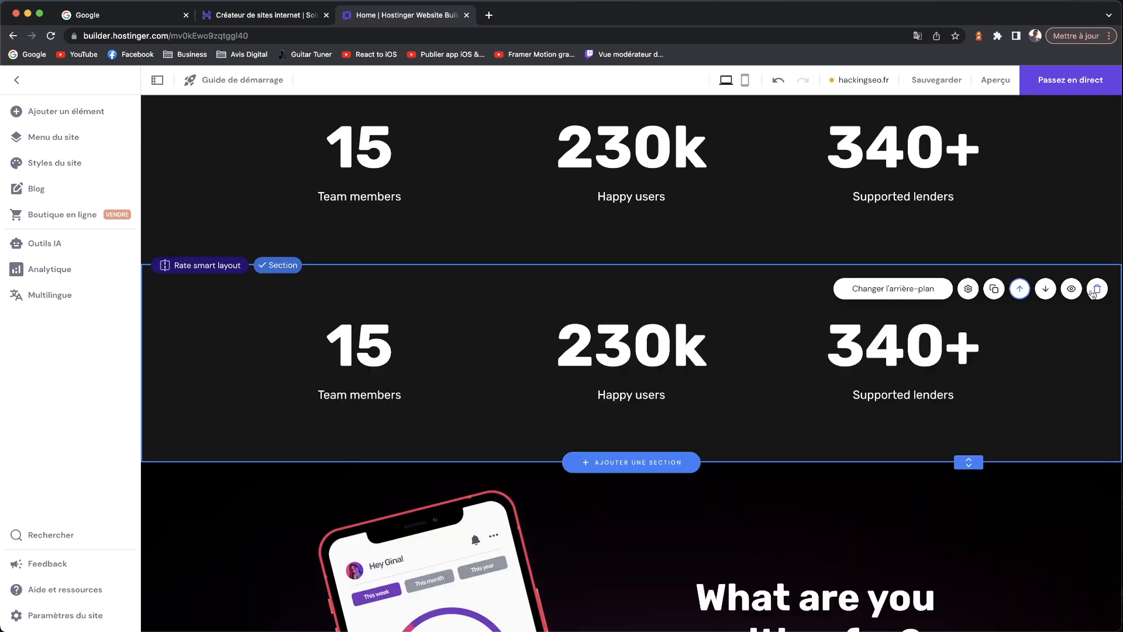
click(1090, 294)
Examine the general and style settings of the Google Play button in the "What are you waiting for?" section
scroll(436, 344, down, 7)
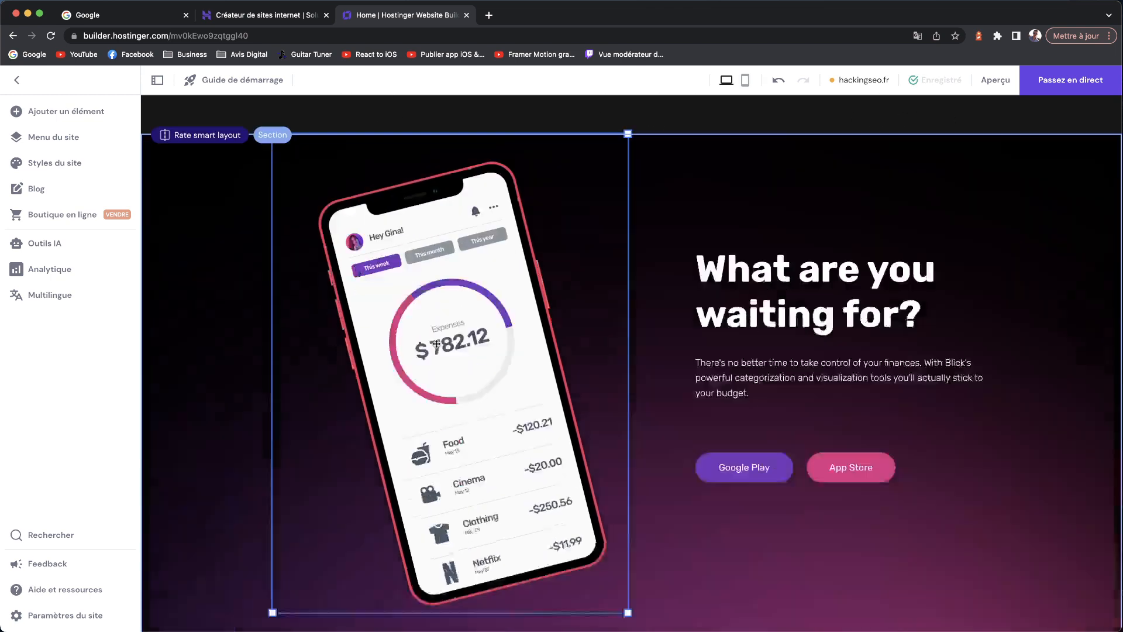
click(731, 201)
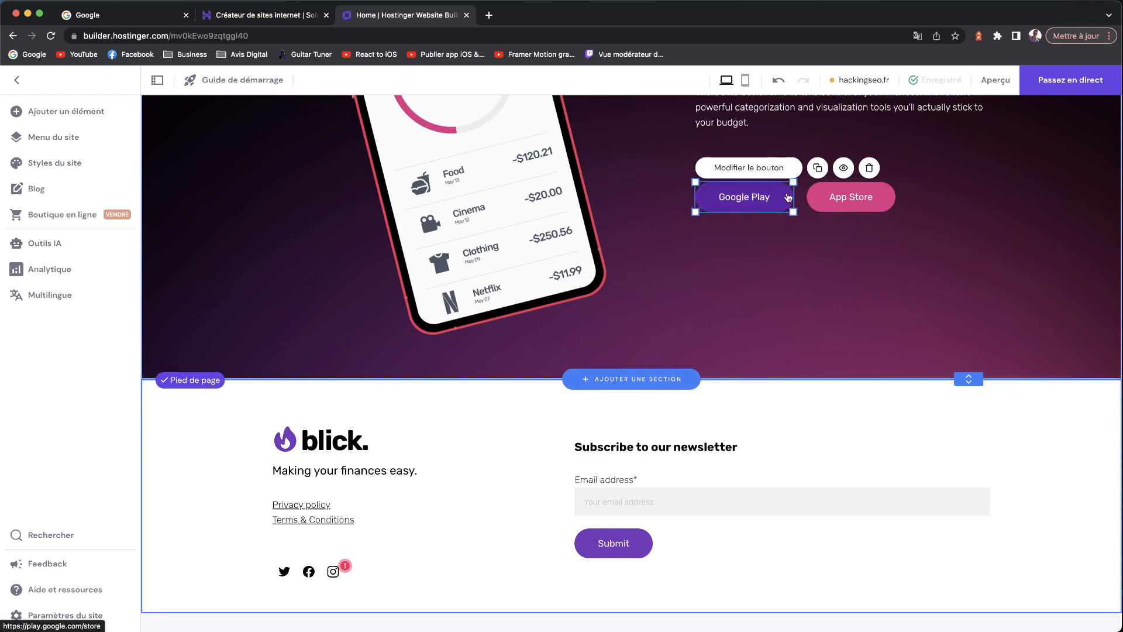
click(761, 168)
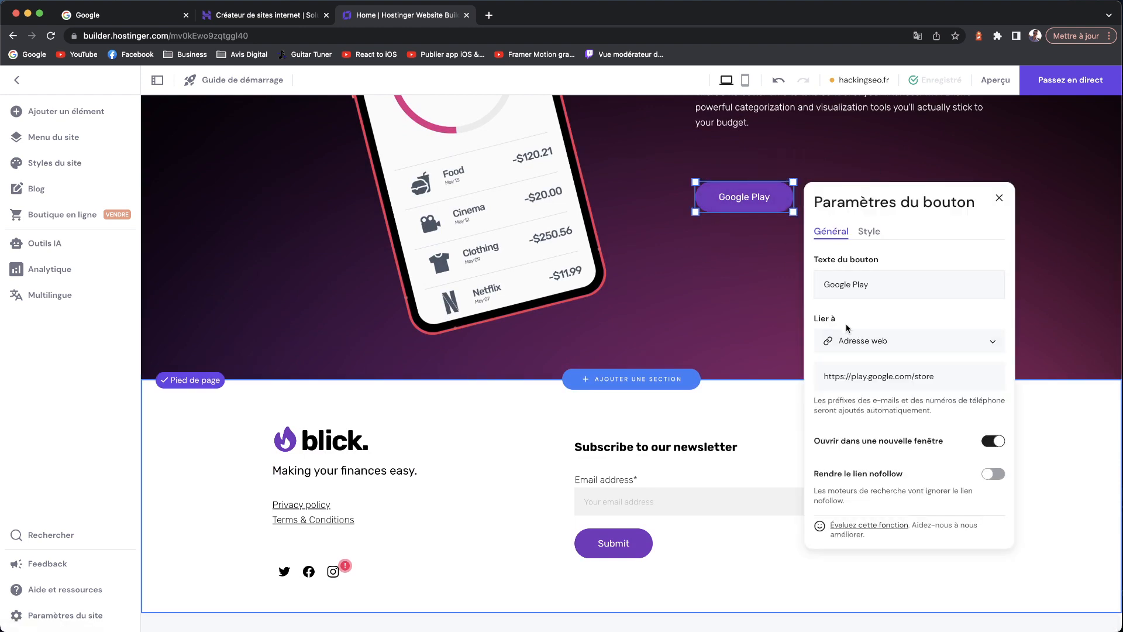
click(869, 234)
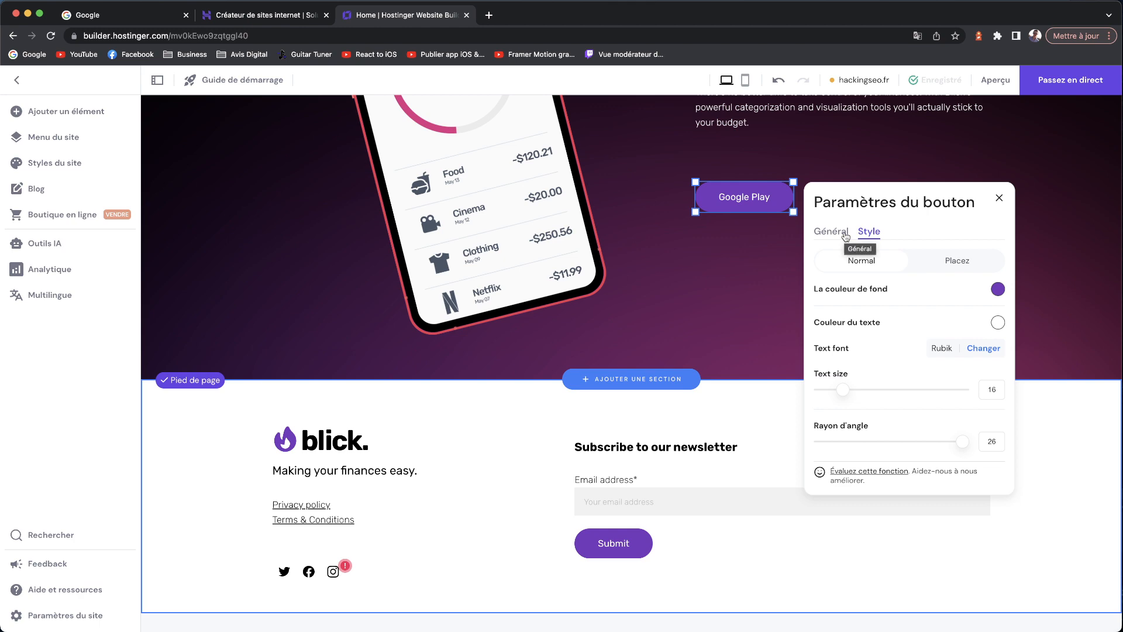
click(846, 234)
click(999, 198)
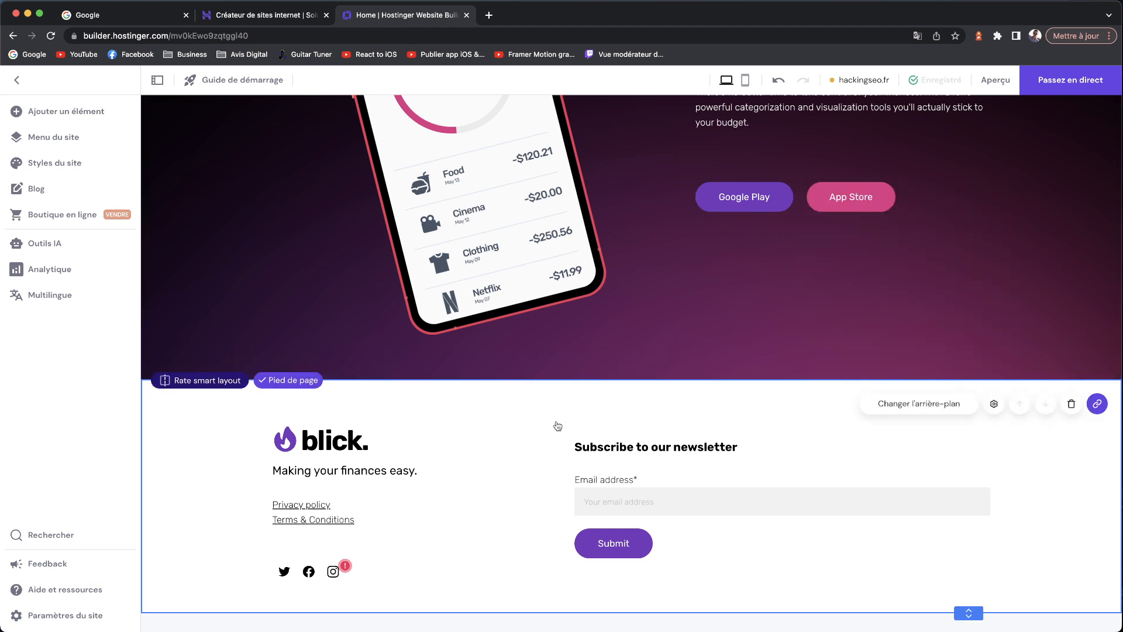
Browse the list of elements that can be added to the page
scroll(294, 318, up, 10)
scroll(296, 319, up, 1)
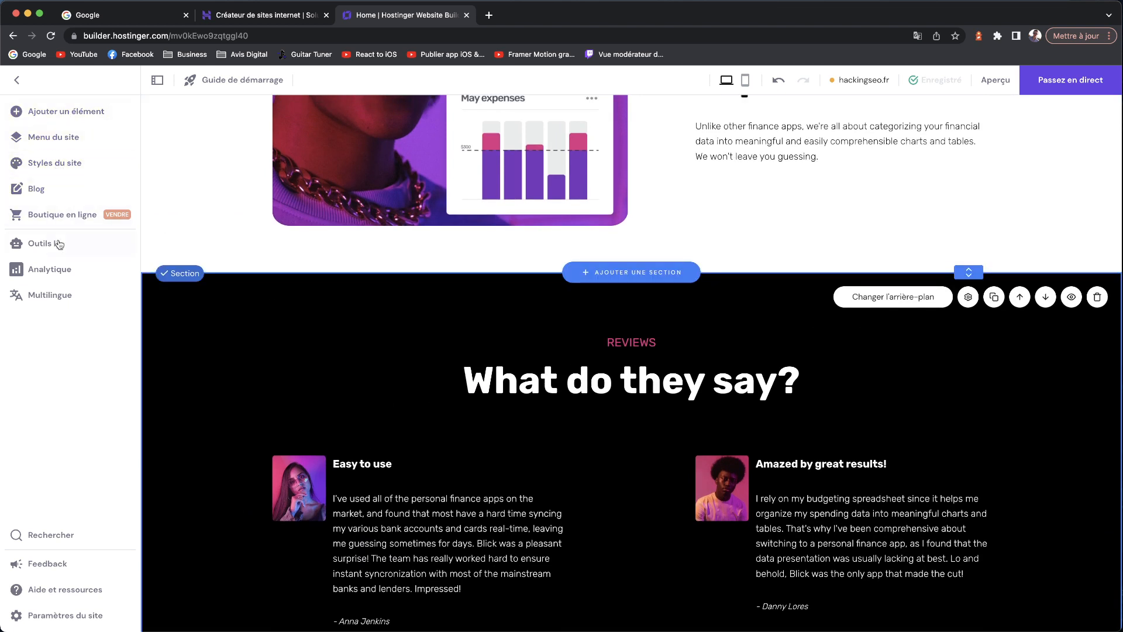
click(57, 120)
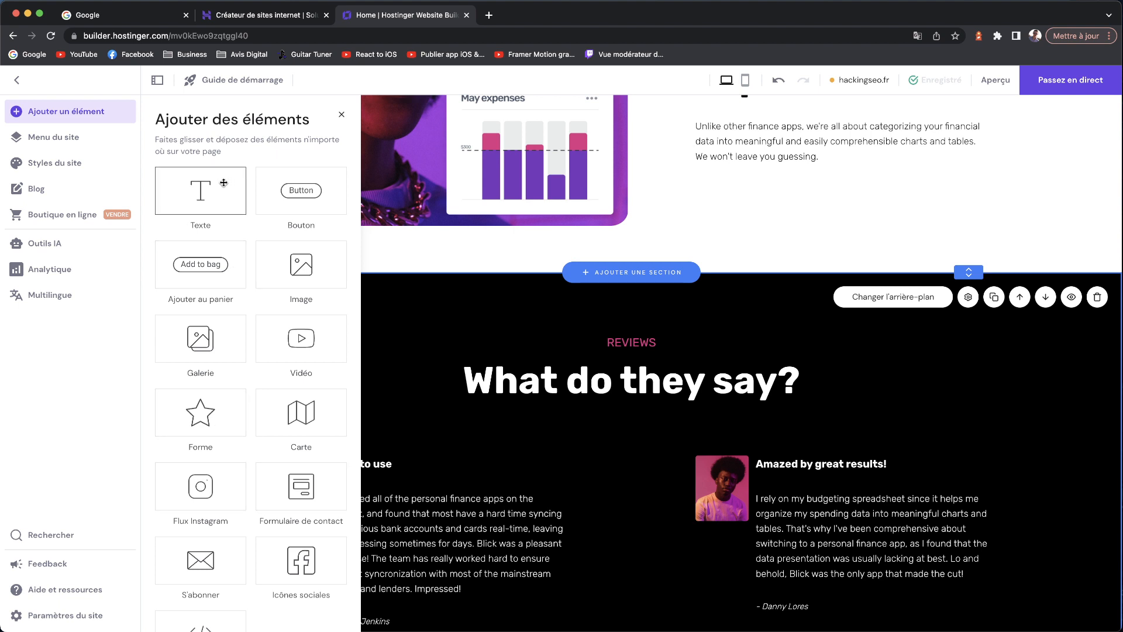
scroll(240, 269, down, 3)
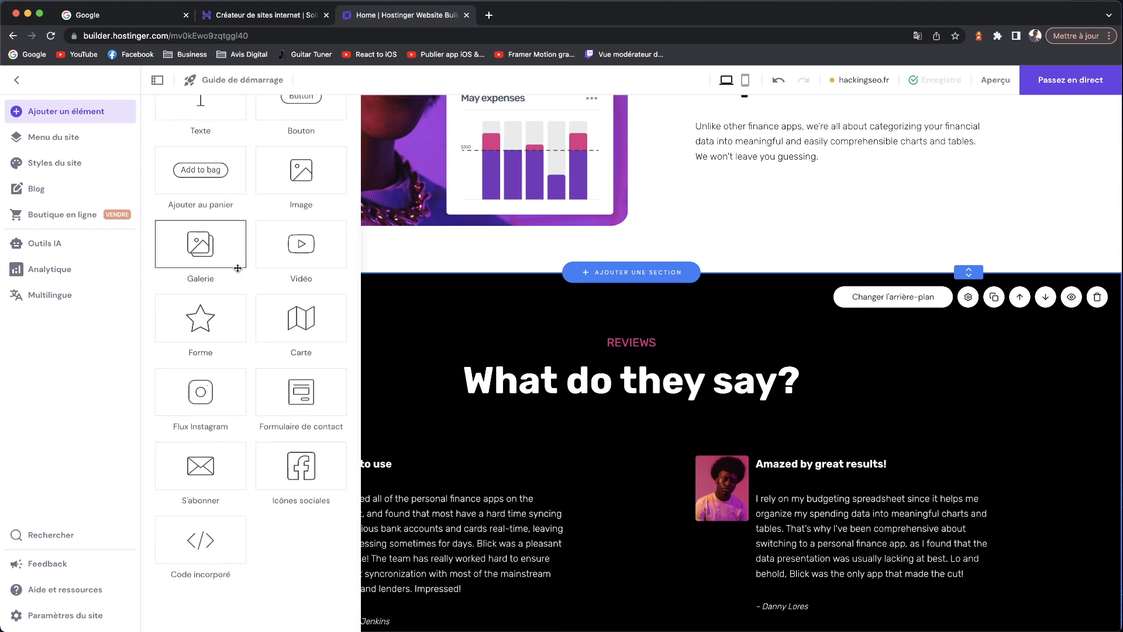
scroll(243, 266, up, 3)
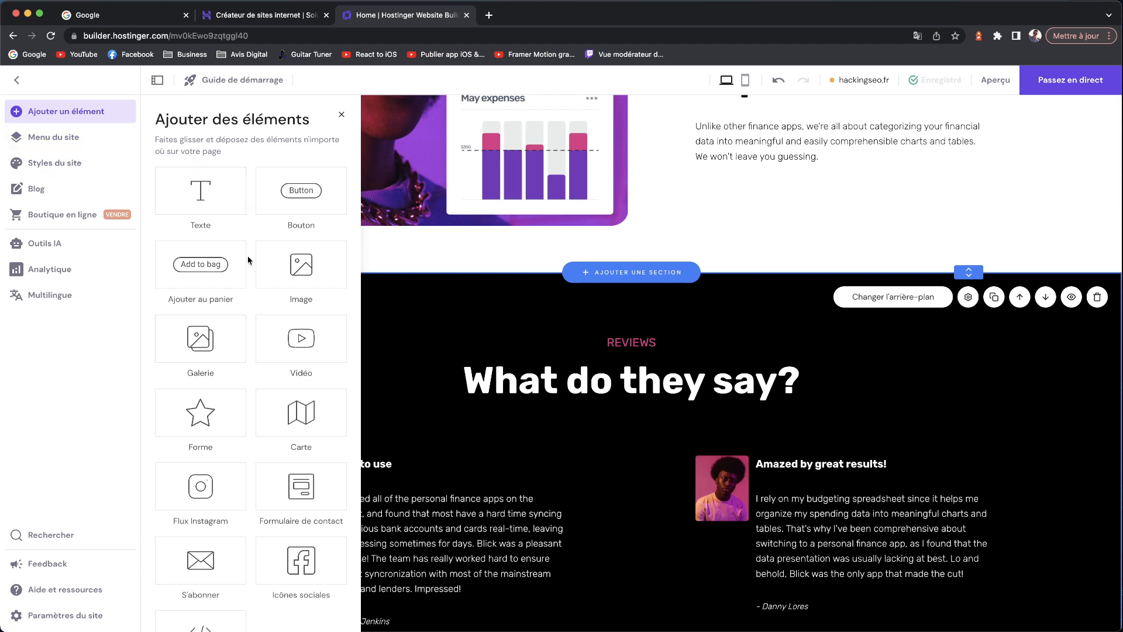
Add a text element to the black Reviews section, move it above the title's left side, and delete it
click(209, 206)
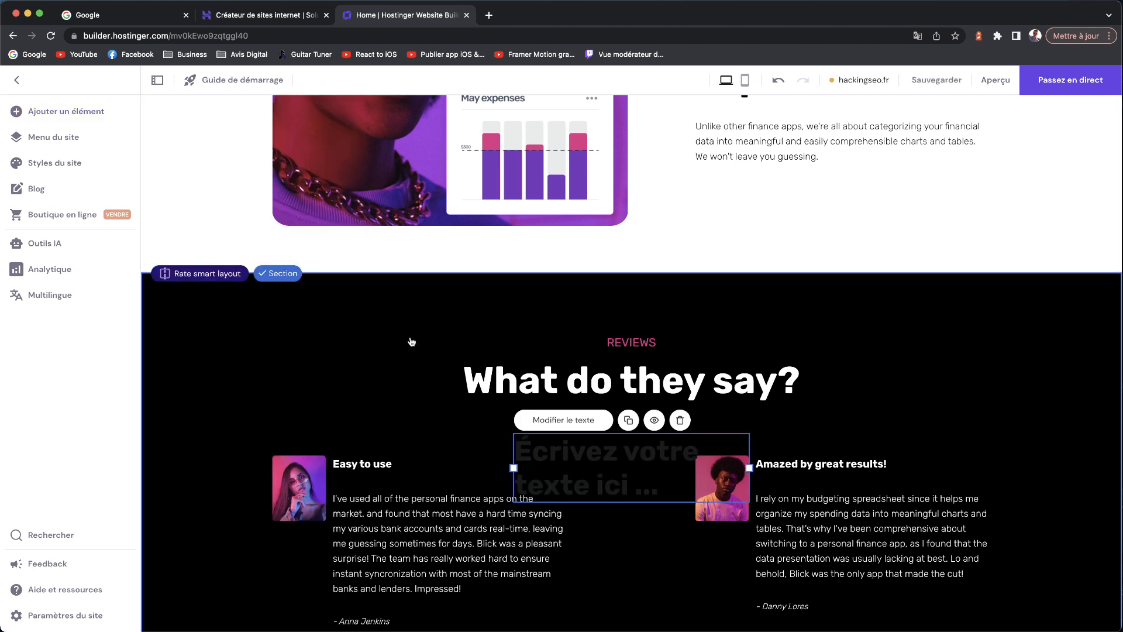
drag(577, 452, 355, 305)
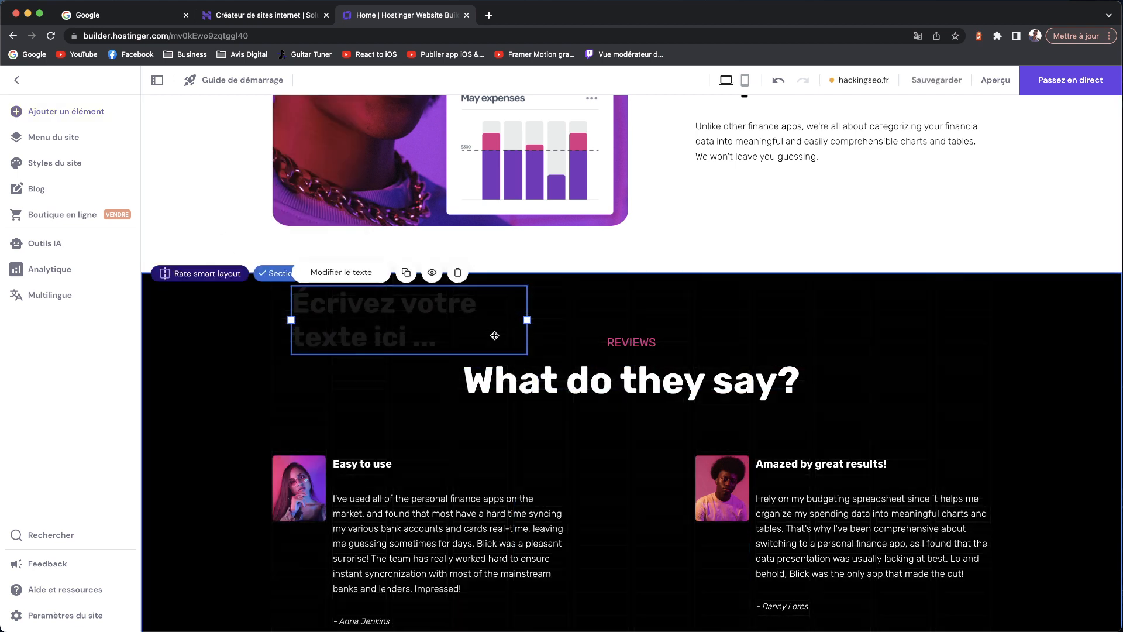
click(457, 272)
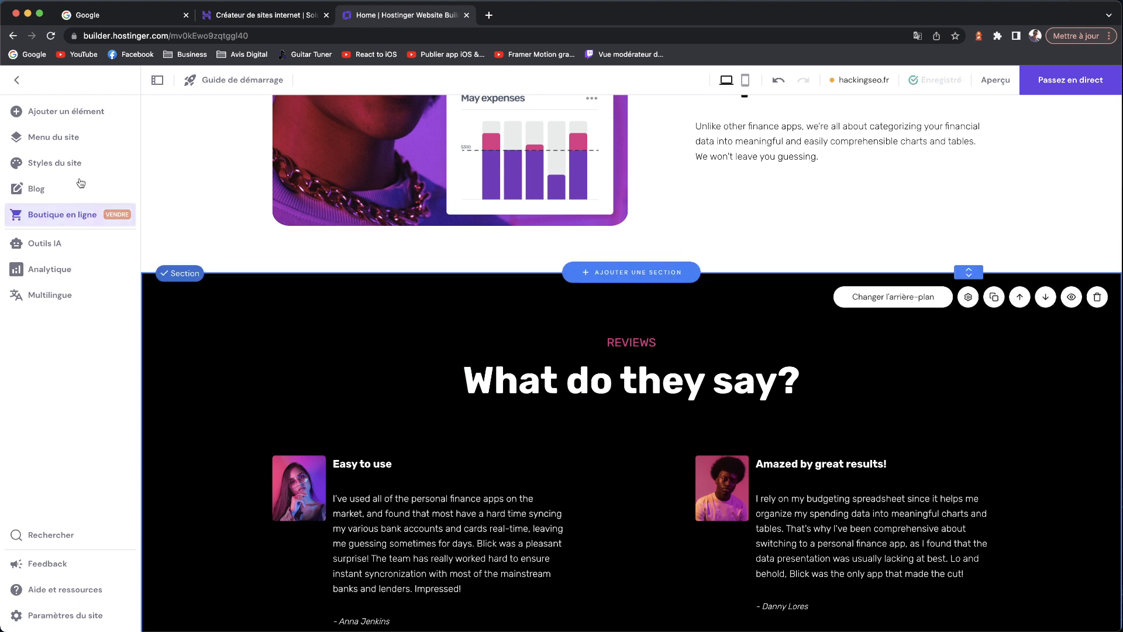
Examine the site's page list and the Home page's SEO and social image settings without entering anything
click(35, 137)
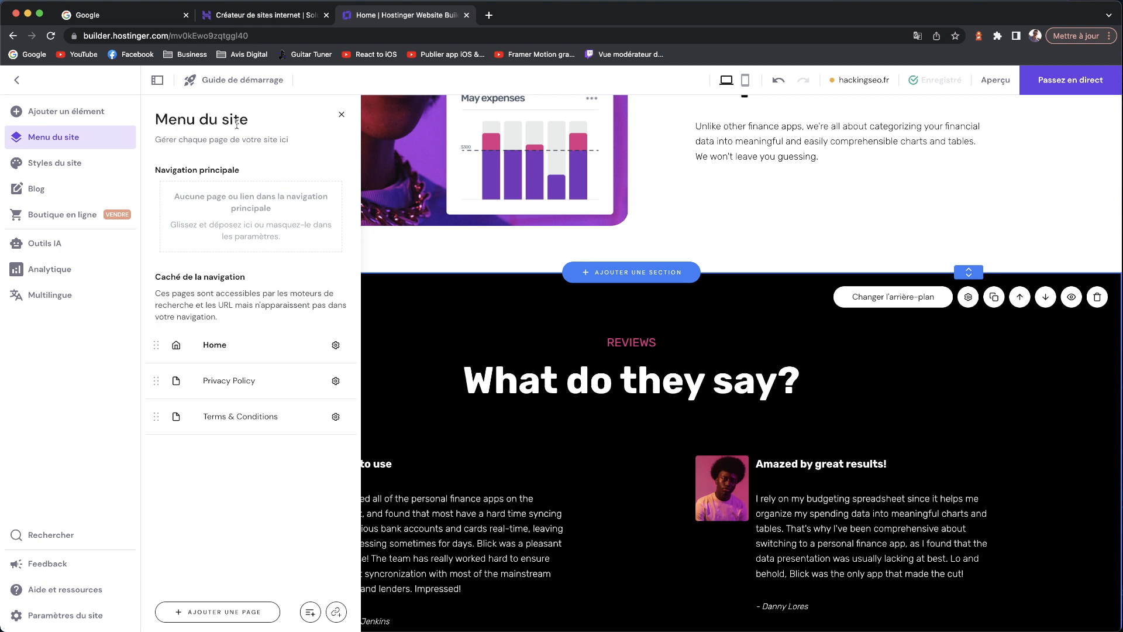
click(336, 345)
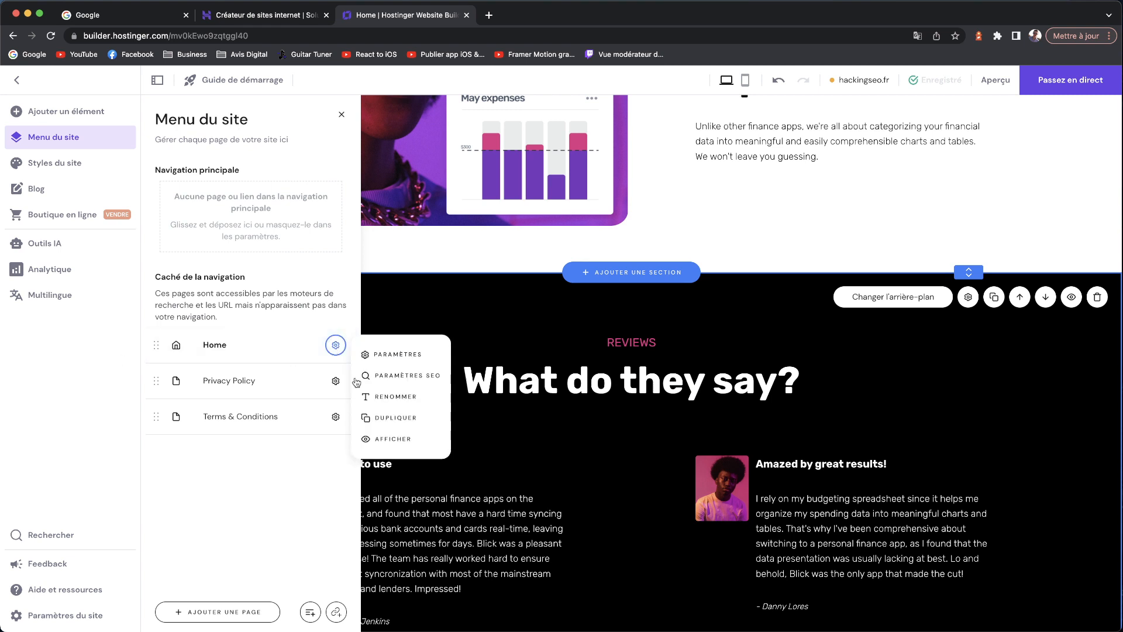
click(387, 375)
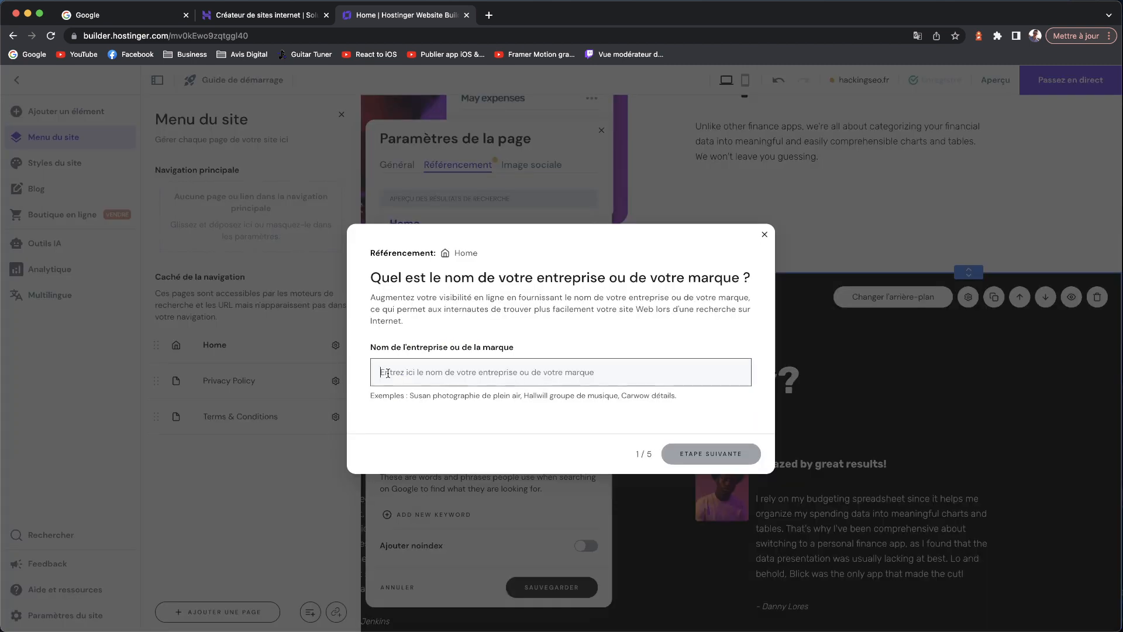
click(764, 234)
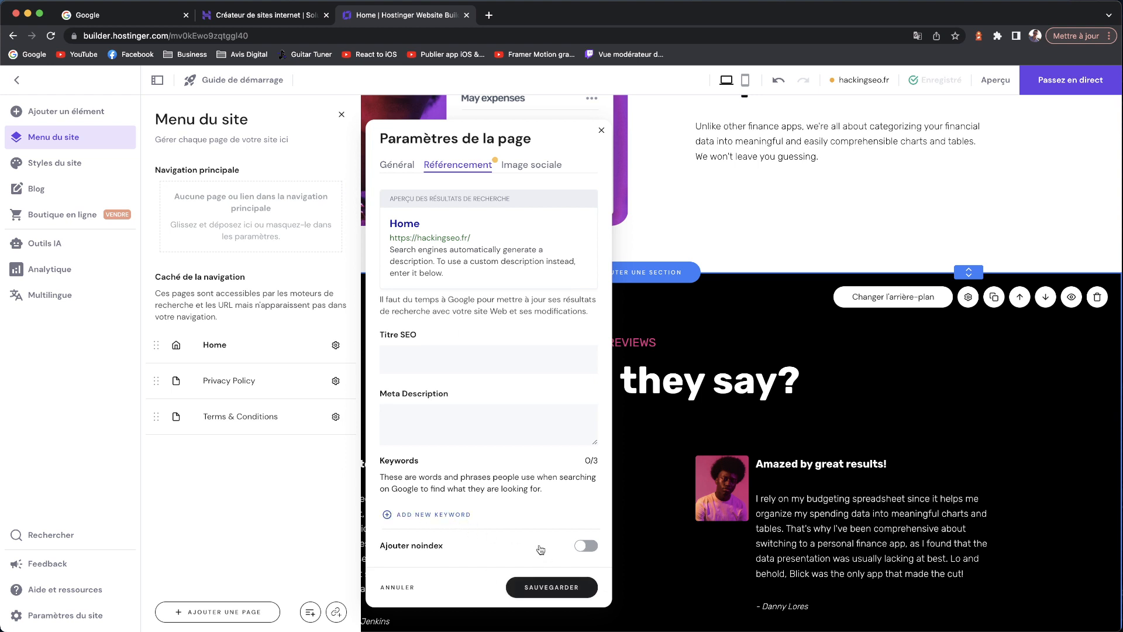
click(516, 167)
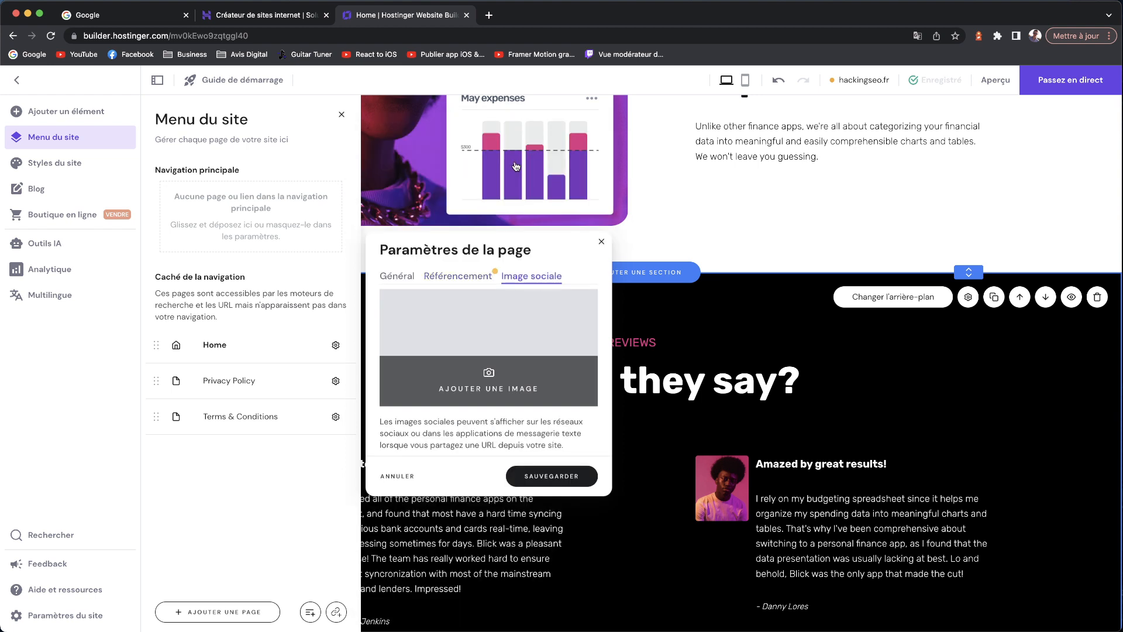
click(602, 241)
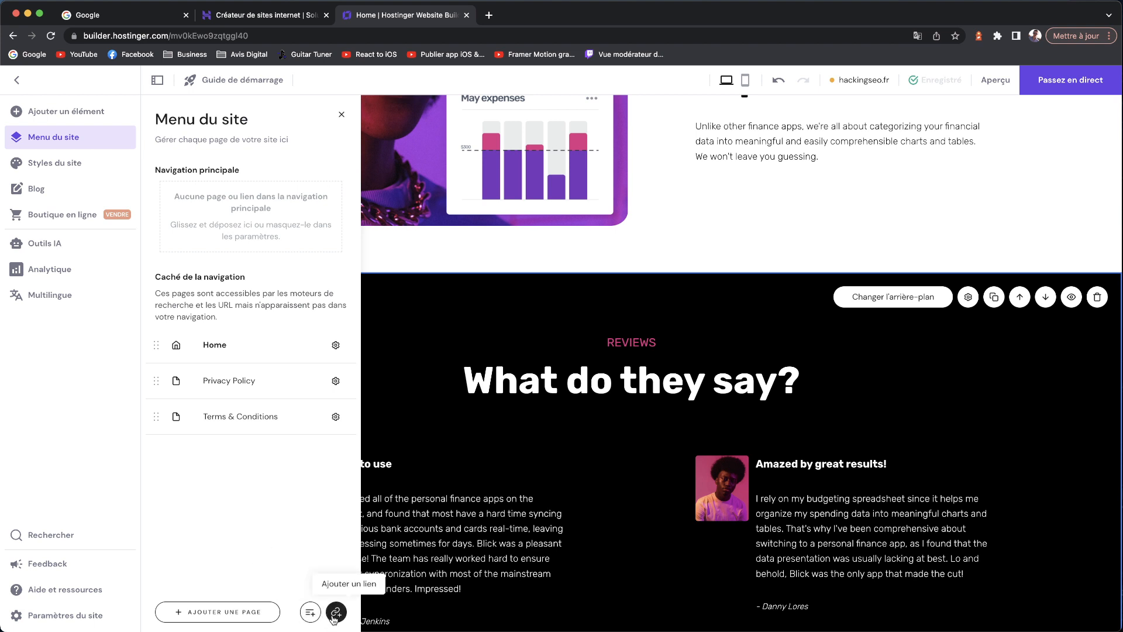
Examine the site-wide heading text styles, looking through the settings of Rubrique 2, 4 and 6
click(52, 165)
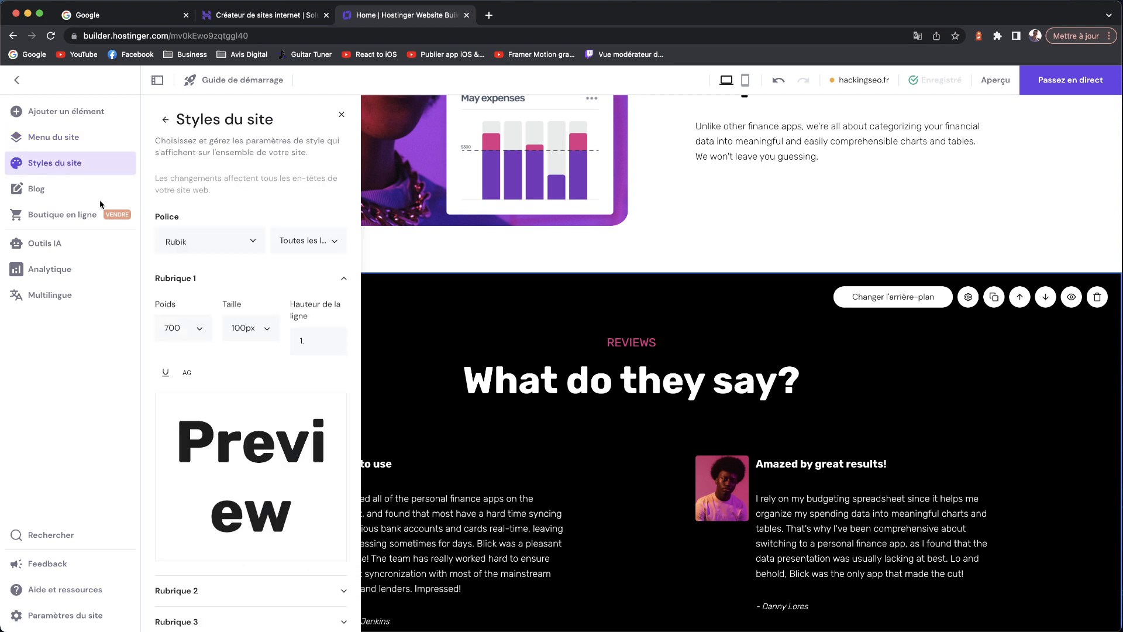
scroll(180, 309, down, 3)
click(201, 436)
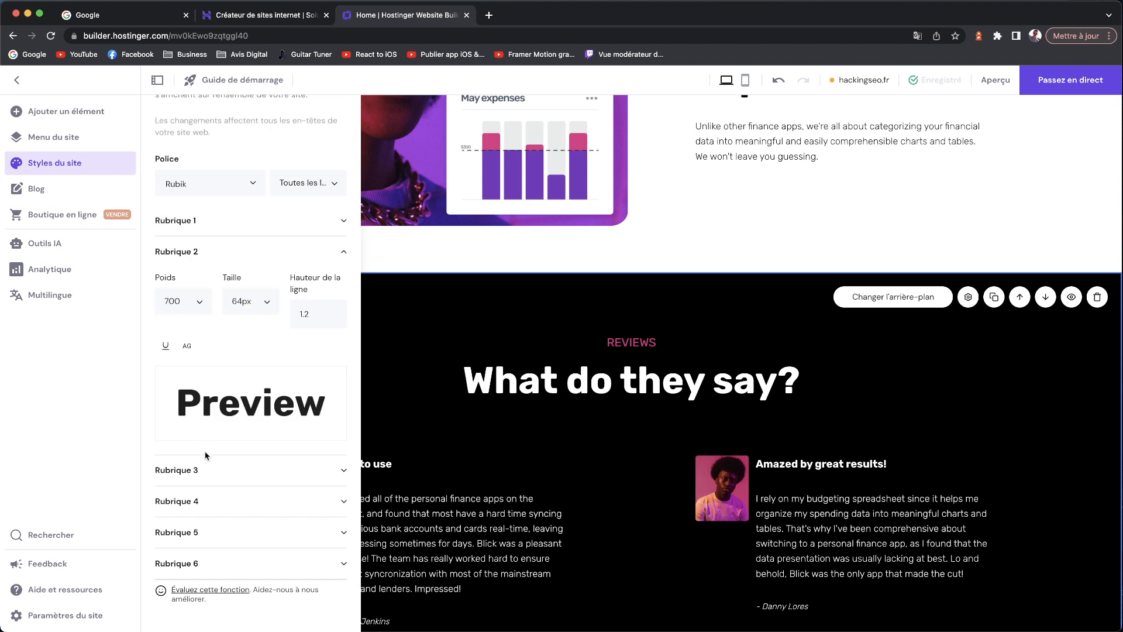
click(219, 502)
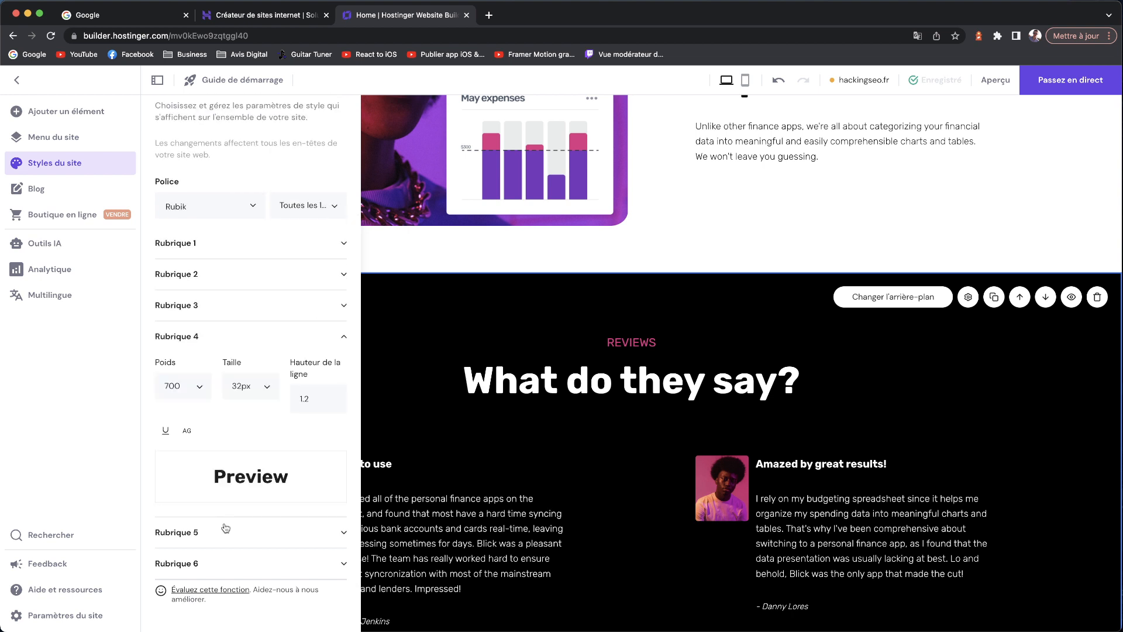
click(257, 564)
click(176, 408)
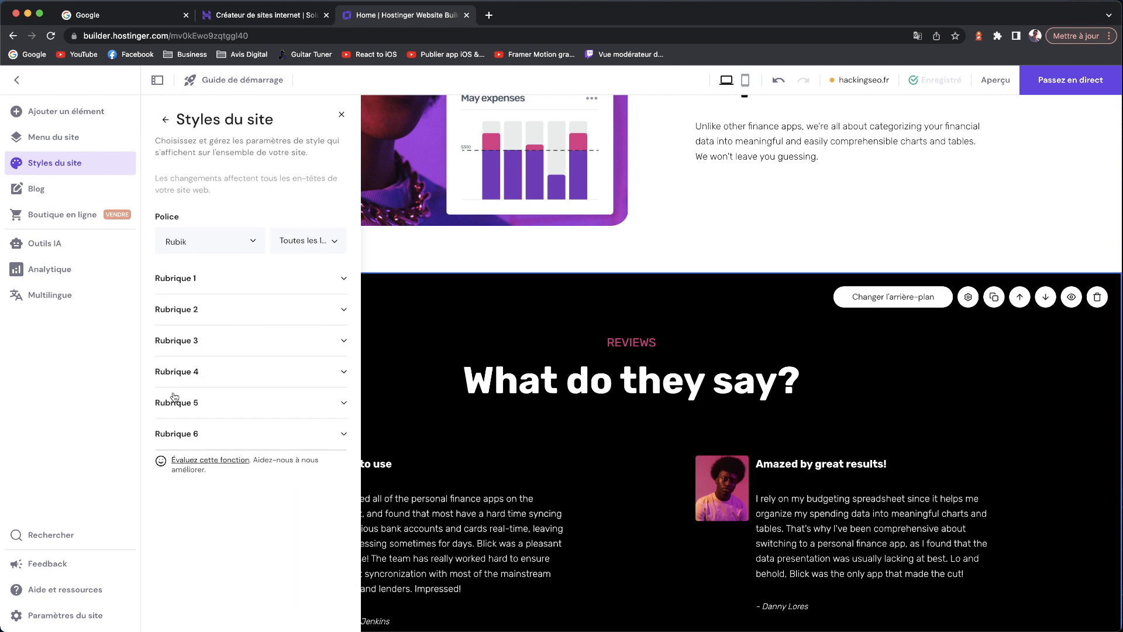
Examine the site-wide Rubrique 5 and Rubrique 1 heading styles, including the weight and size options of Rubrique 1
click(176, 402)
click(175, 404)
click(165, 280)
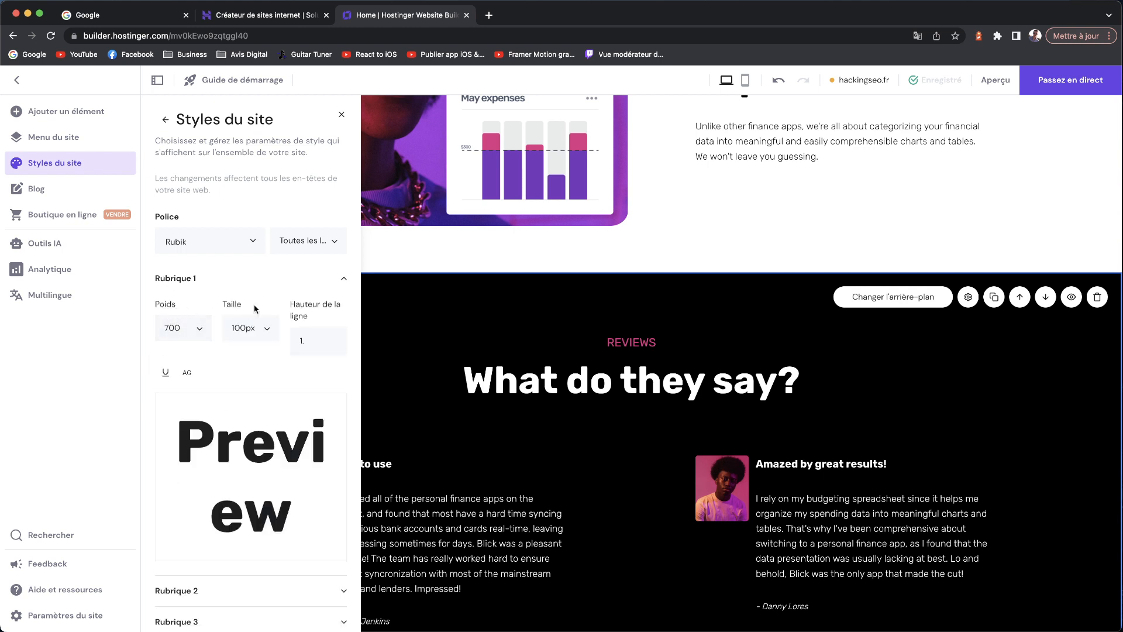
click(194, 334)
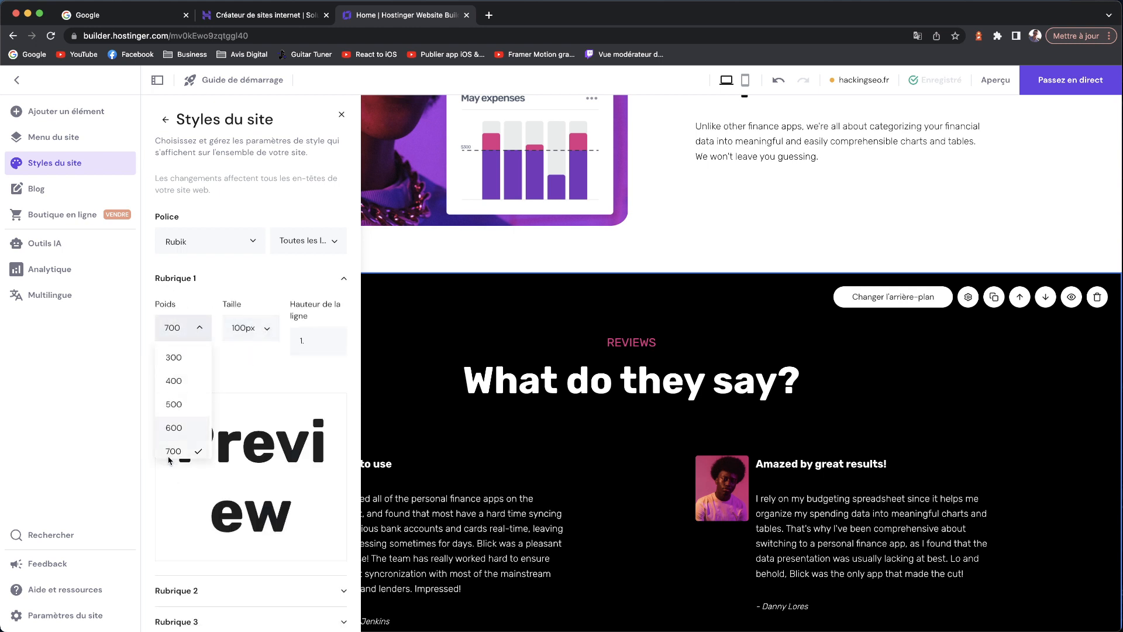
click(173, 329)
click(249, 328)
click(238, 332)
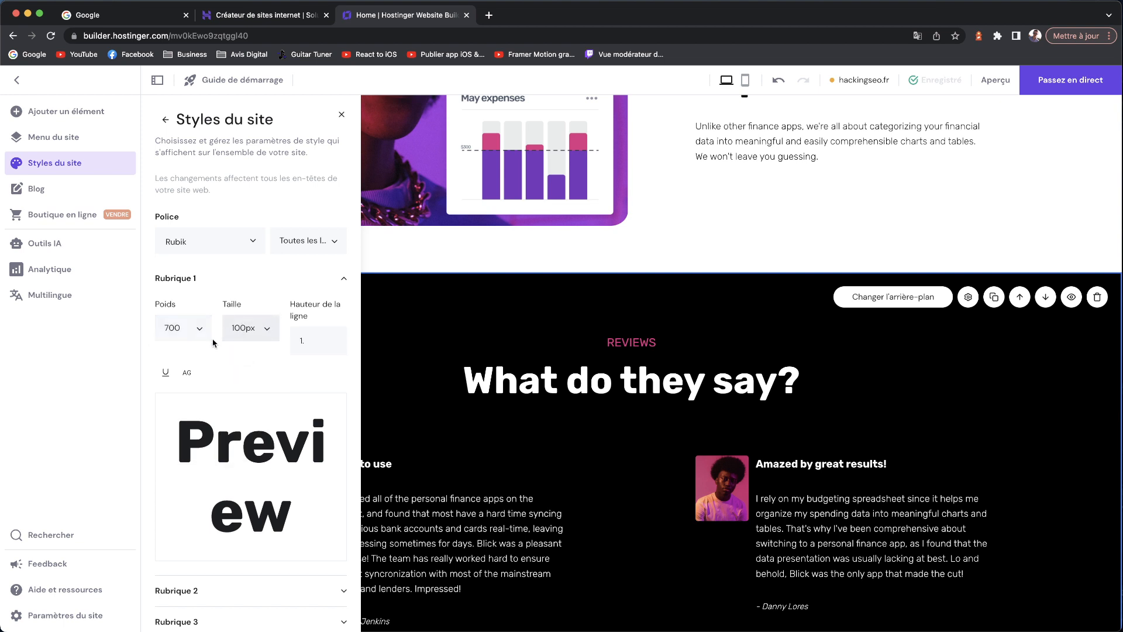
scroll(178, 411, down, 5)
scroll(178, 412, up, 5)
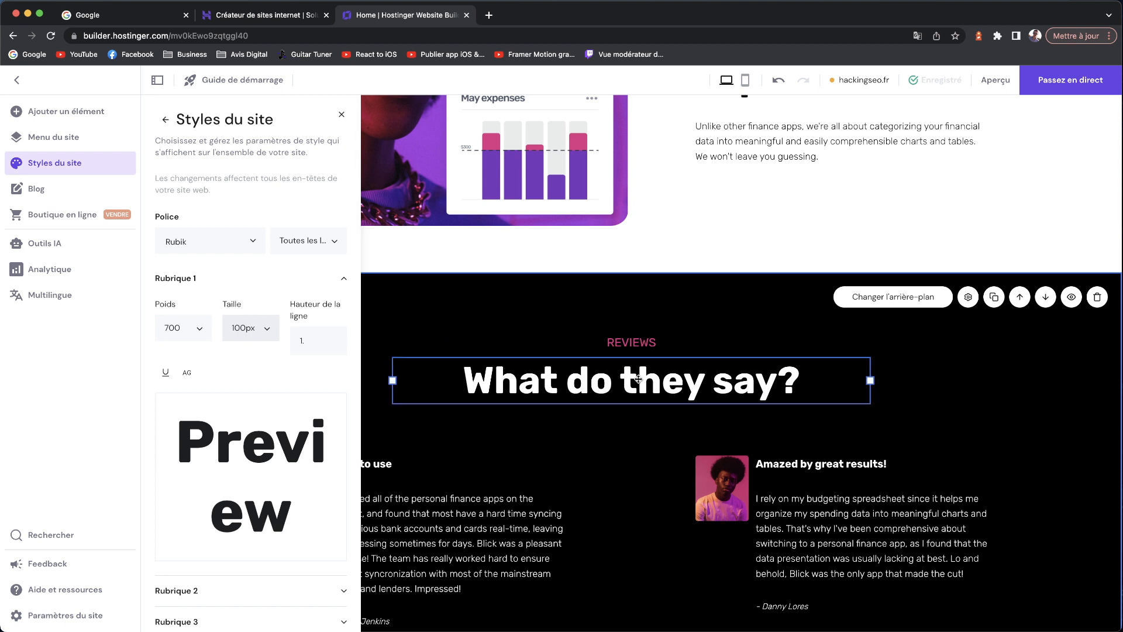
Check the text styles available for the "What do they say?" heading and return to the site-wide styles
click(504, 379)
click(453, 344)
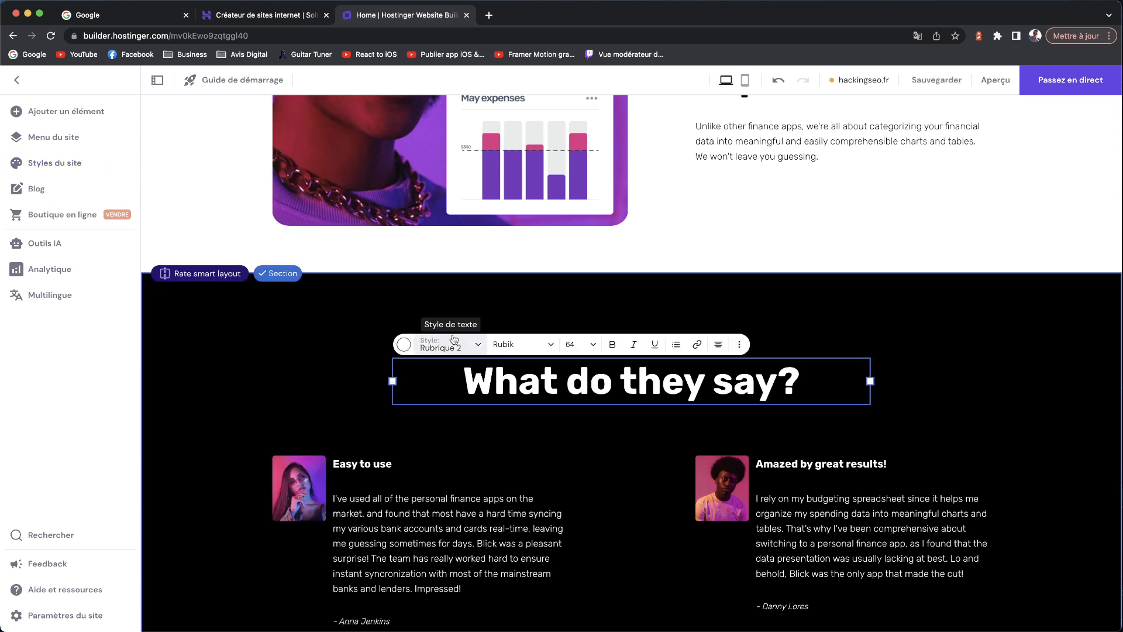
click(451, 344)
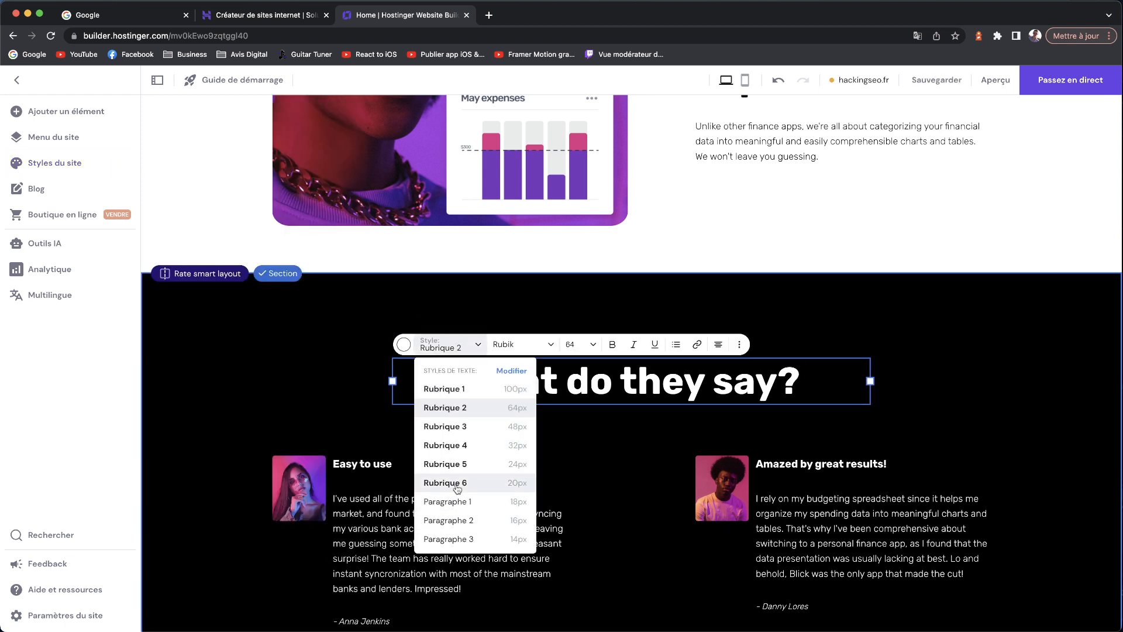
click(453, 349)
scroll(293, 270, up, 1)
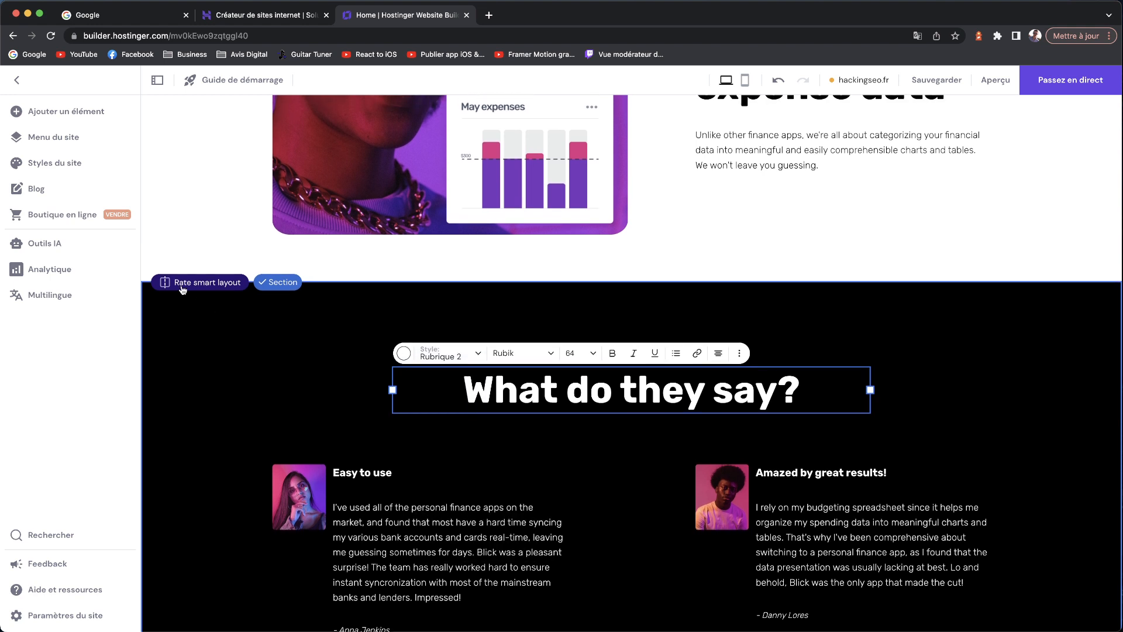
click(90, 170)
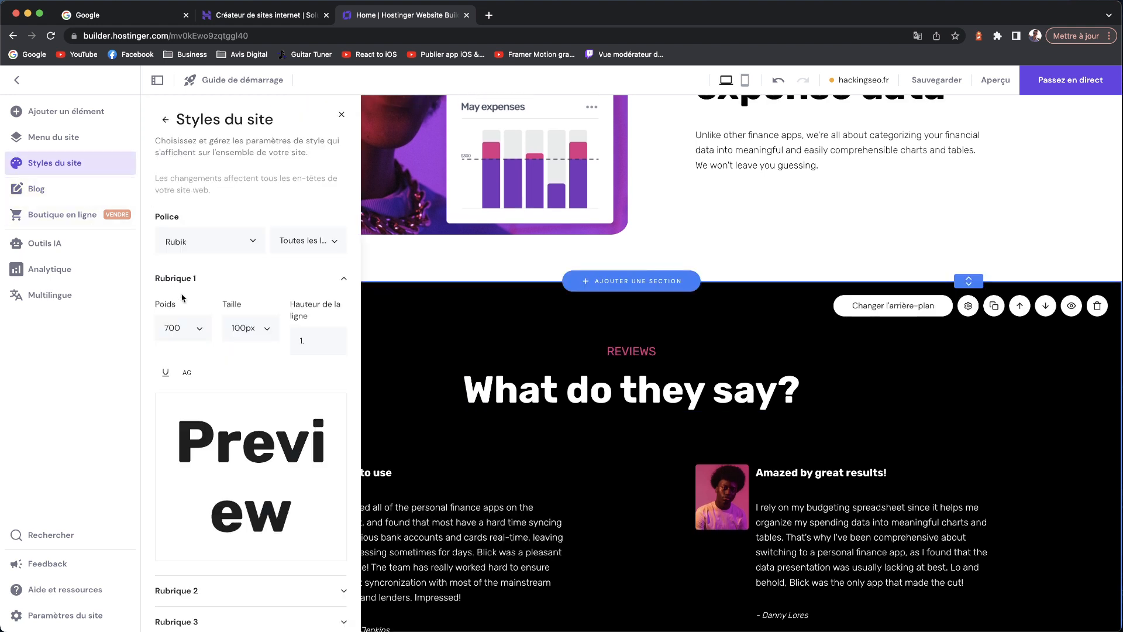
Add a blog to the site and open its first post
click(75, 195)
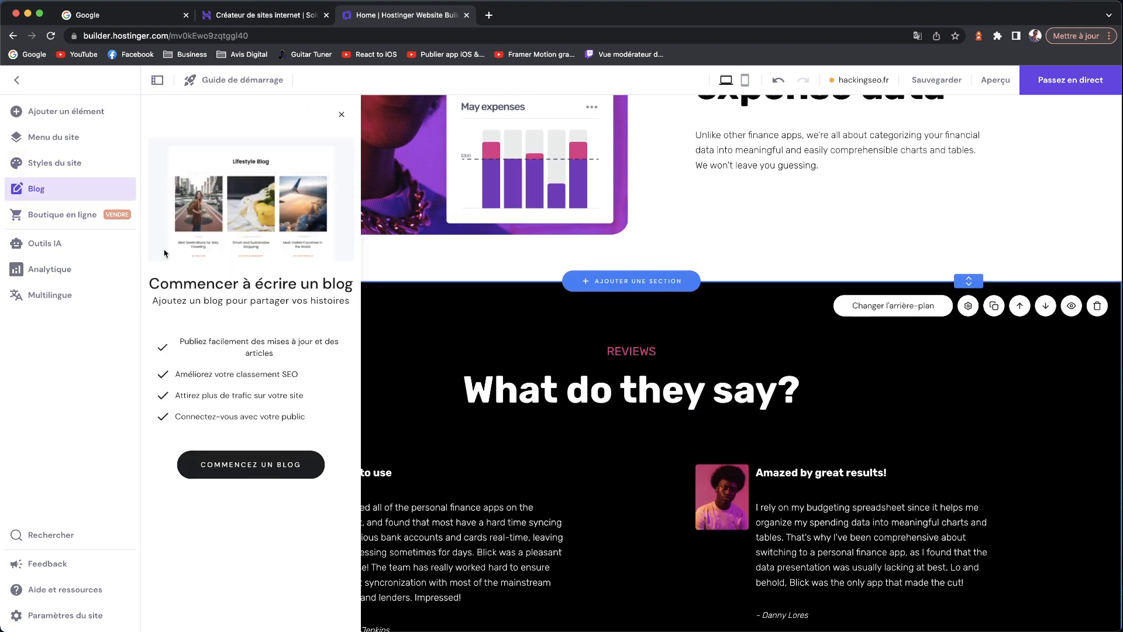
click(250, 466)
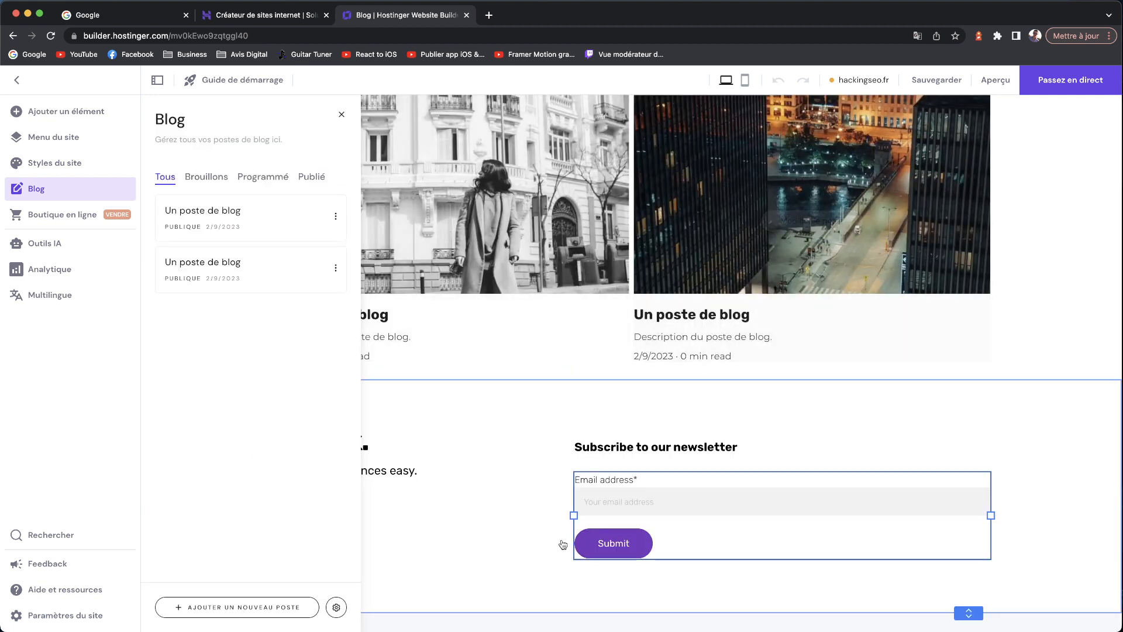
click(203, 216)
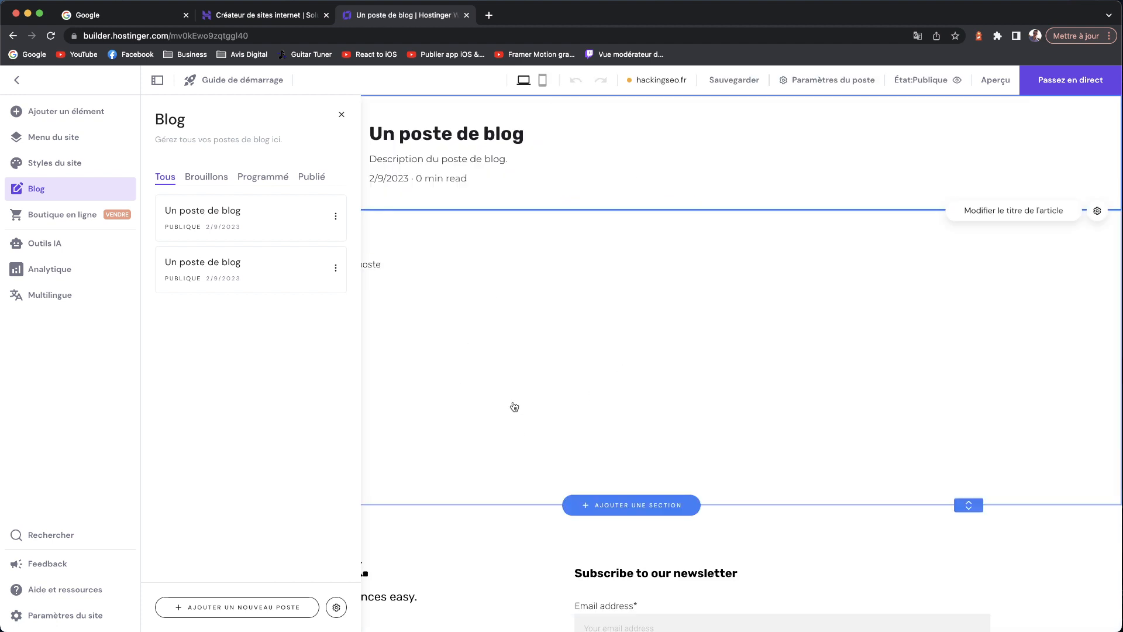
Look through the draft, scheduled and published lists of blog posts
click(206, 177)
click(263, 176)
click(311, 177)
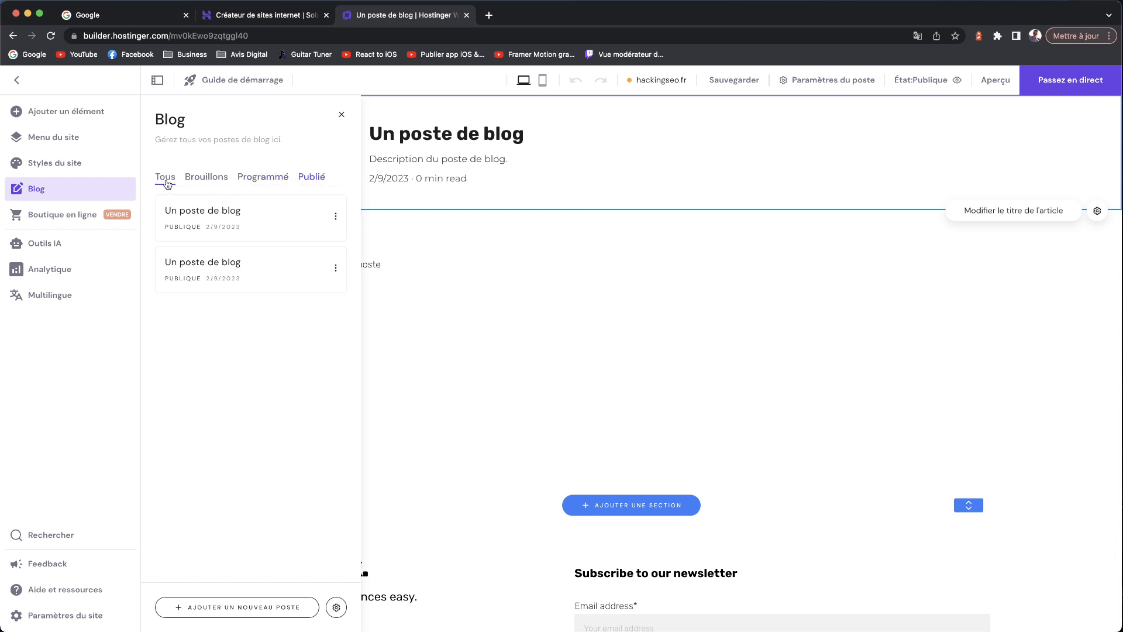
Add an online store to the site and start editing the Handmade Bowl "Ganbaru" product
click(70, 221)
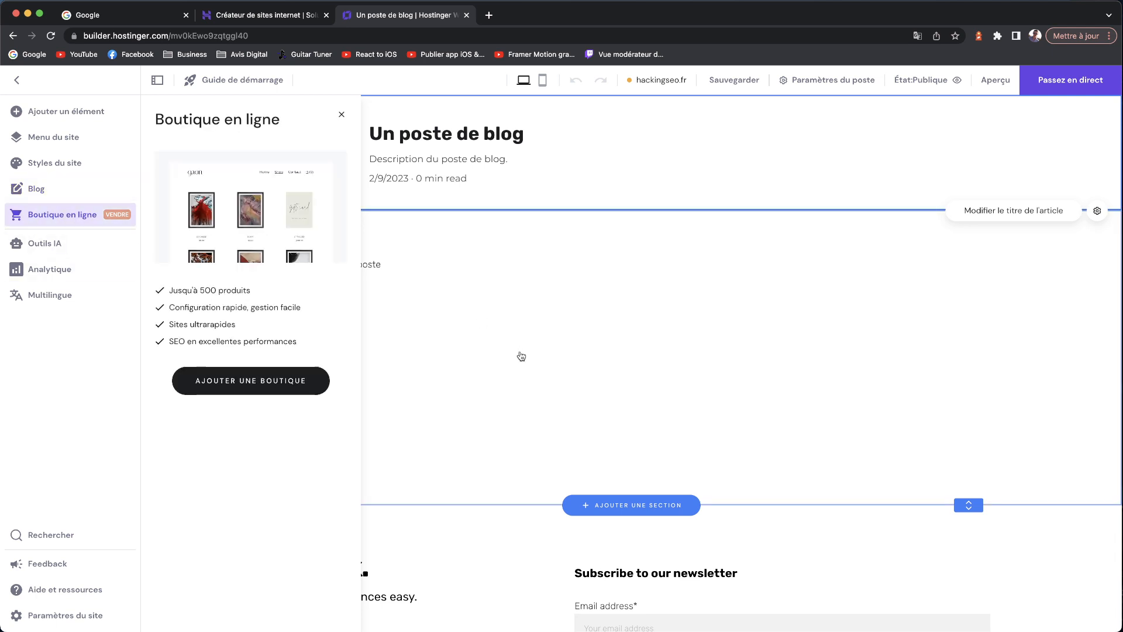
click(250, 379)
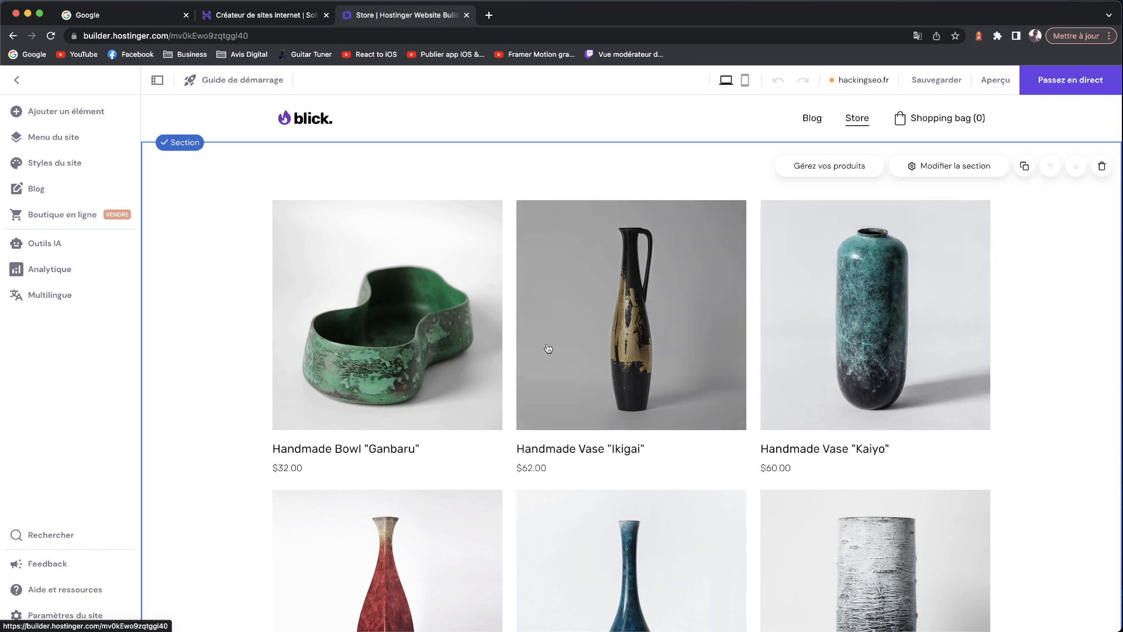
click(846, 167)
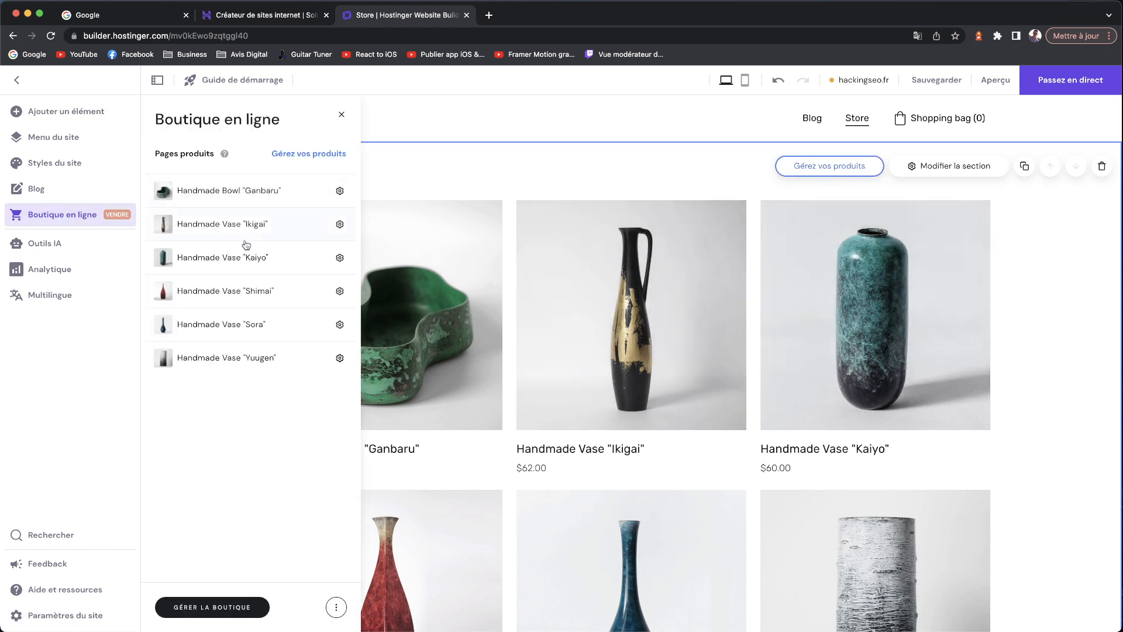
click(340, 190)
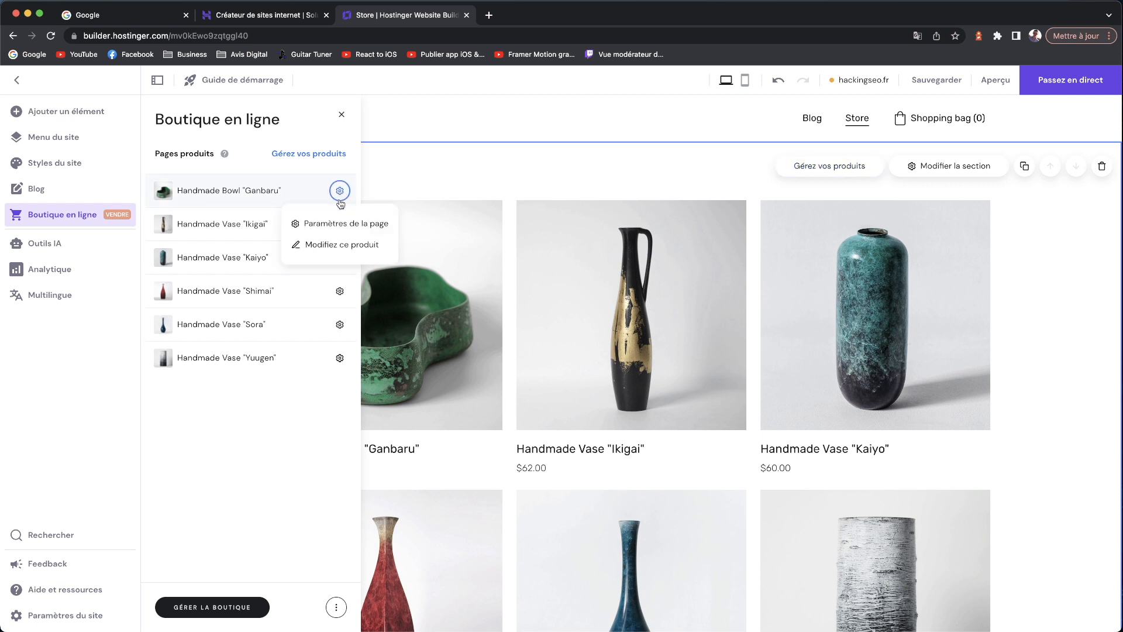
click(339, 246)
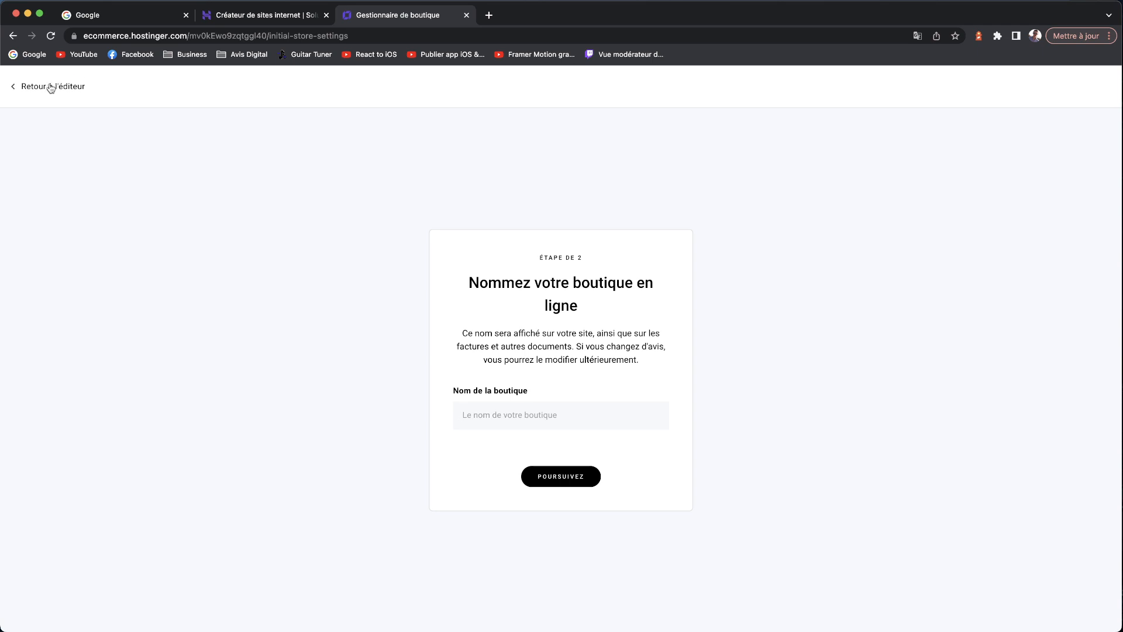
Name the store "Boutique test" and complete its setup with France as the country and EUR (€) as the currency
text(Boutique test)
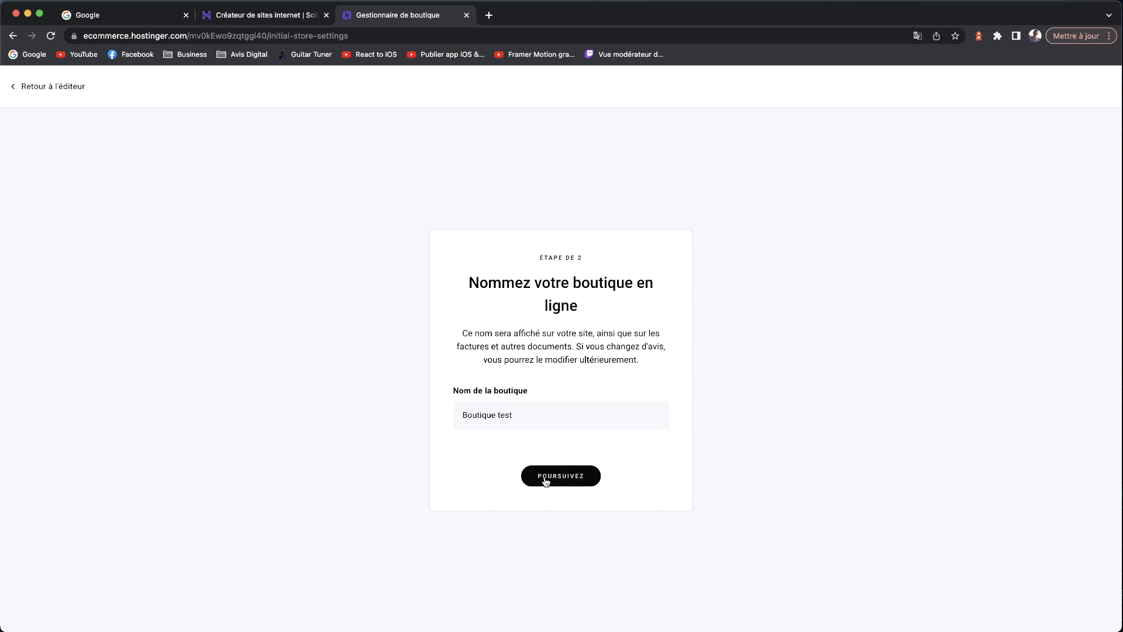
click(546, 476)
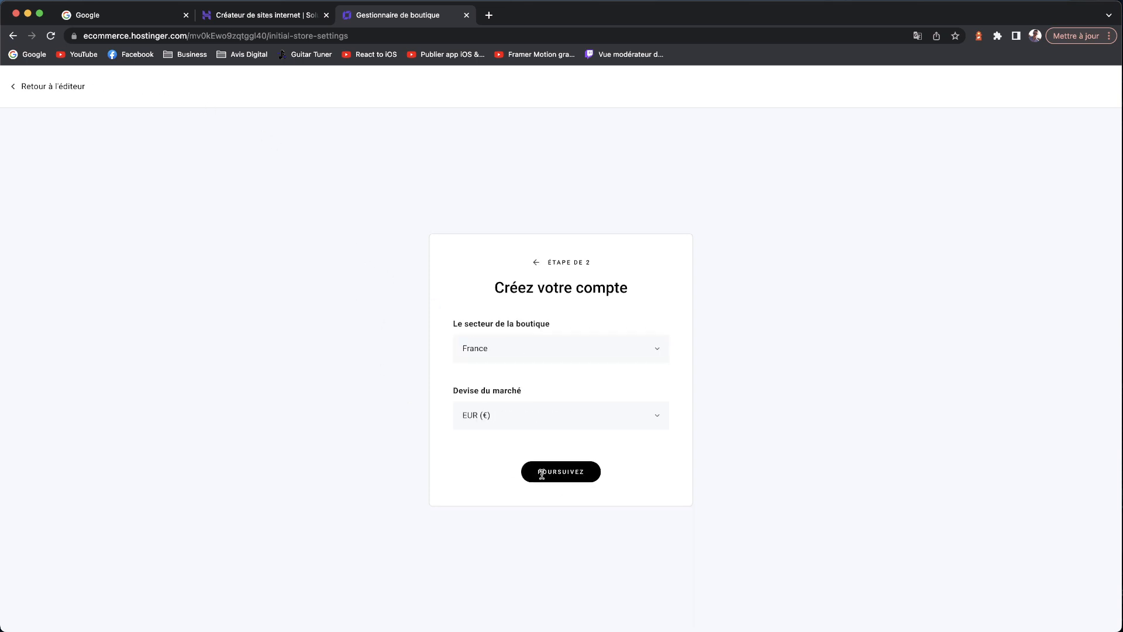
click(540, 349)
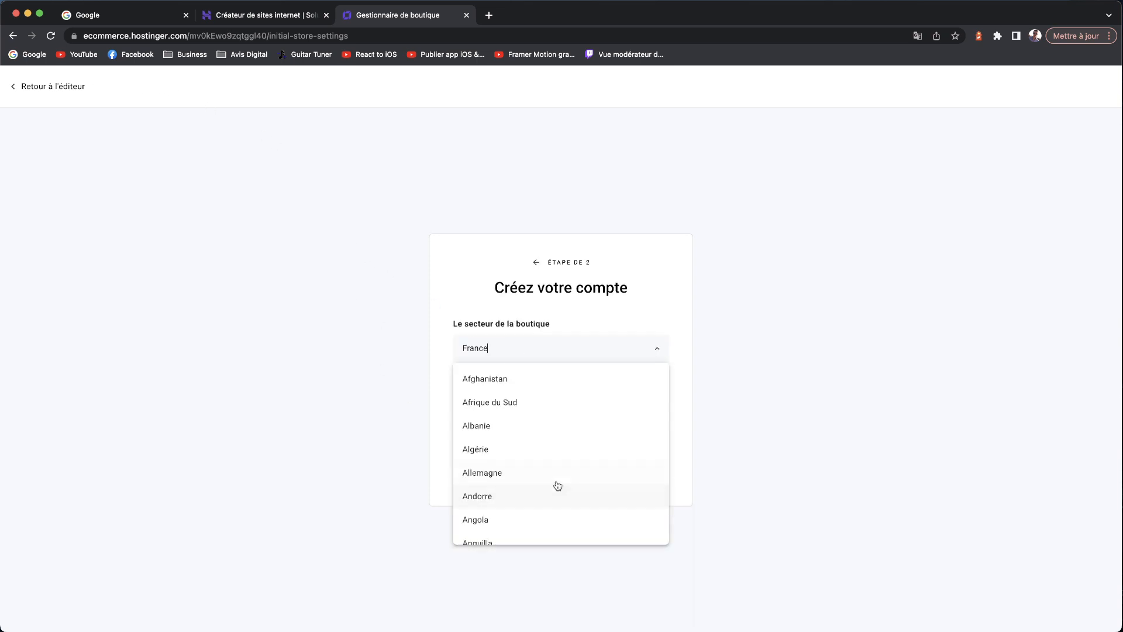
click(597, 296)
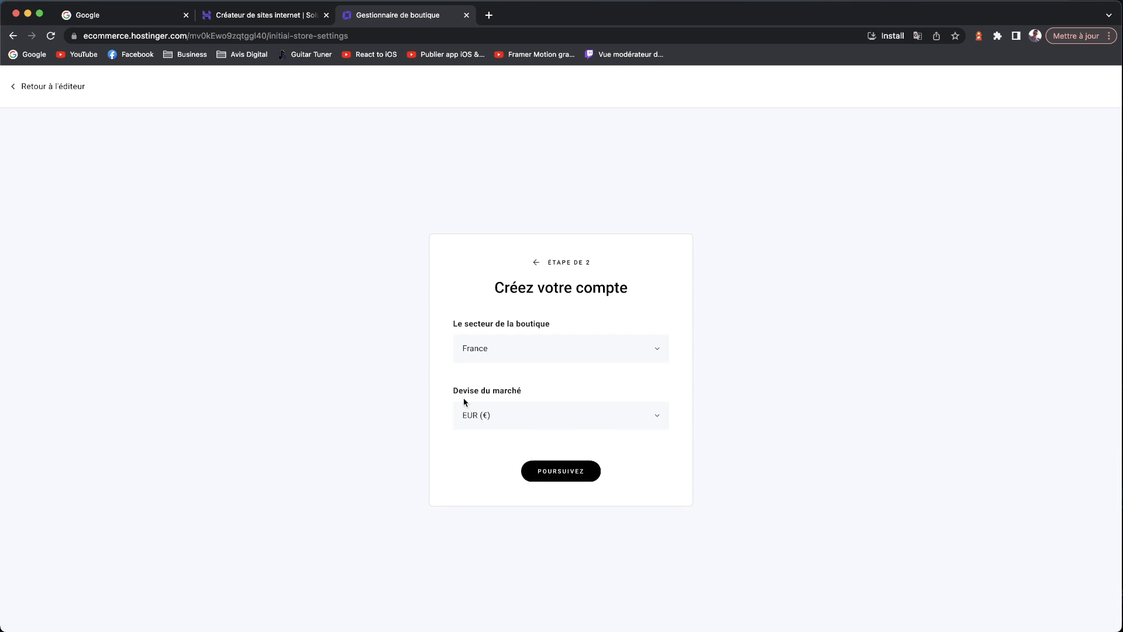
click(557, 473)
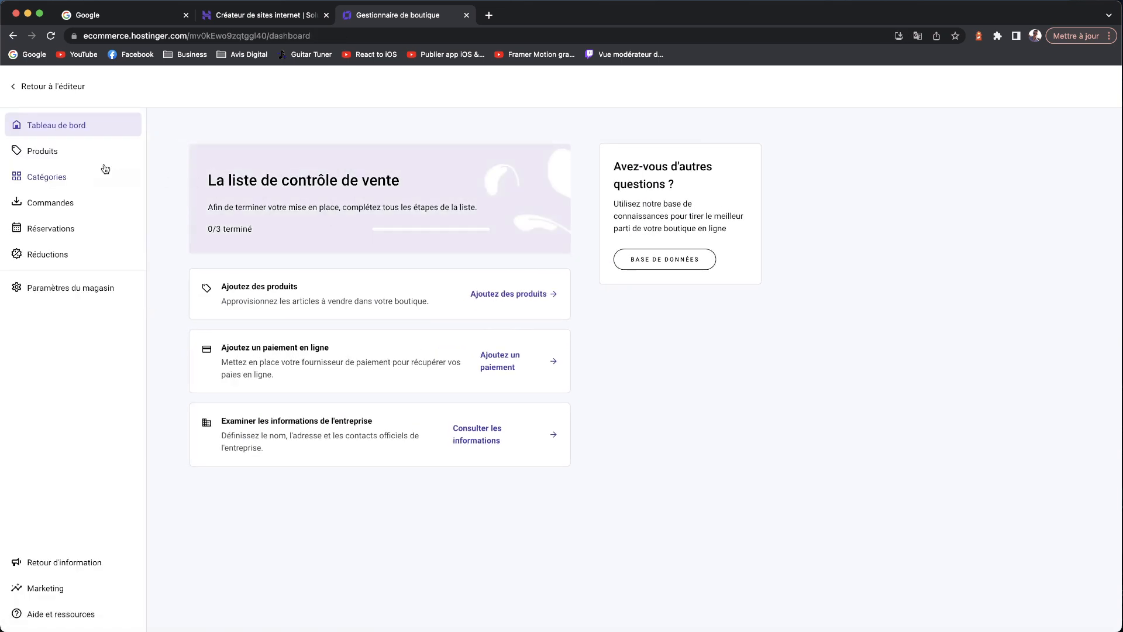
Examine the store's products, orders, bookings, discounts and payment settings, and return to the site editor
click(54, 153)
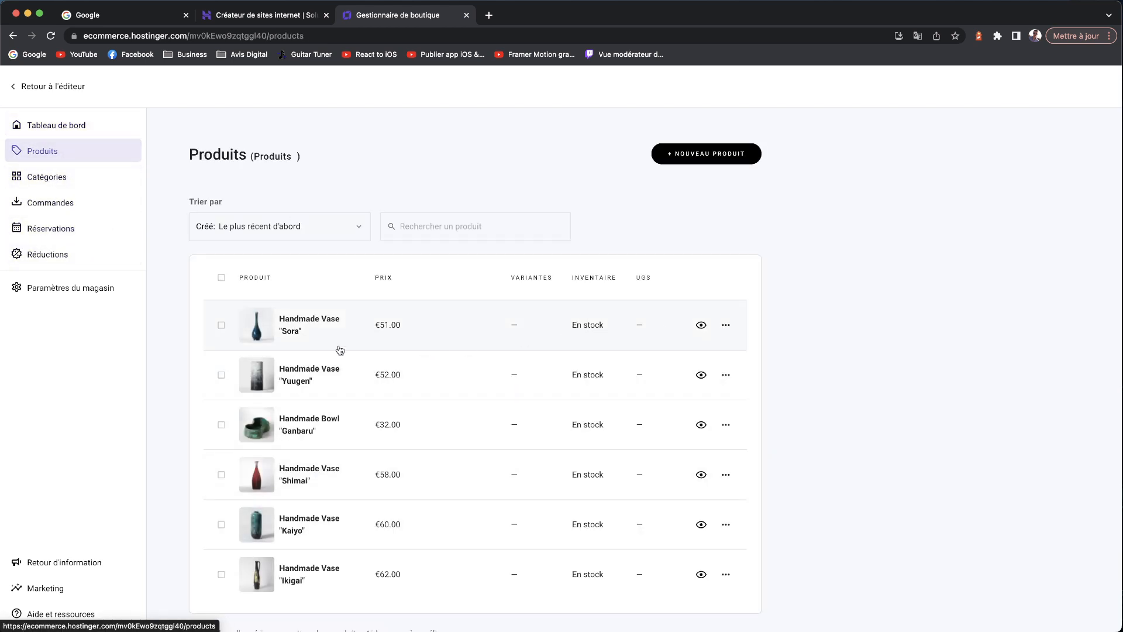
click(73, 210)
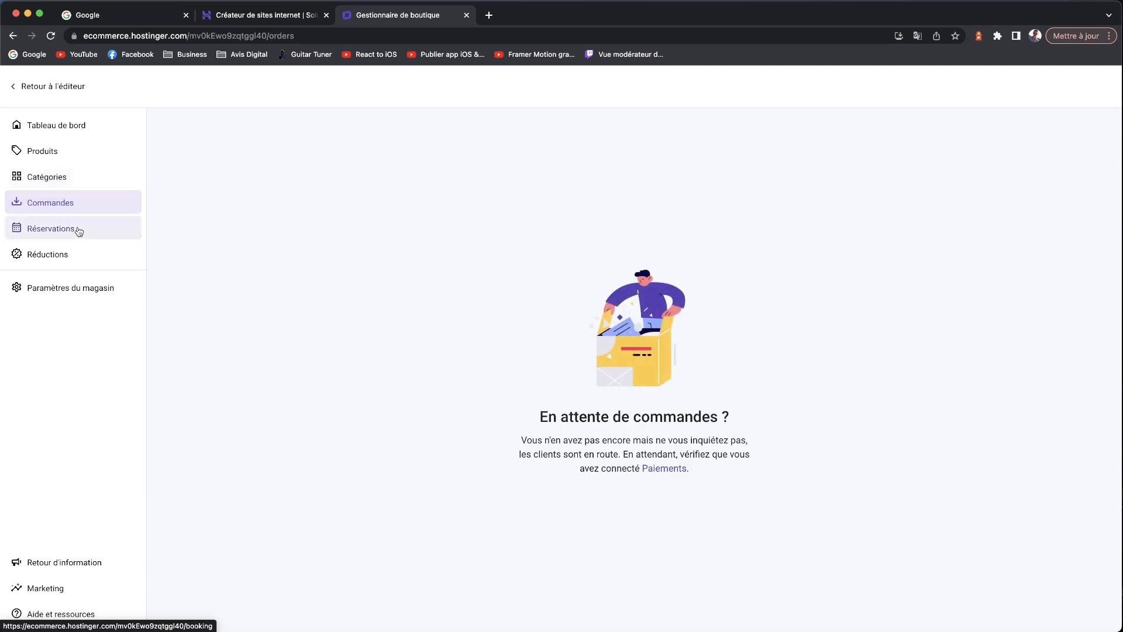
click(75, 232)
click(72, 251)
click(69, 229)
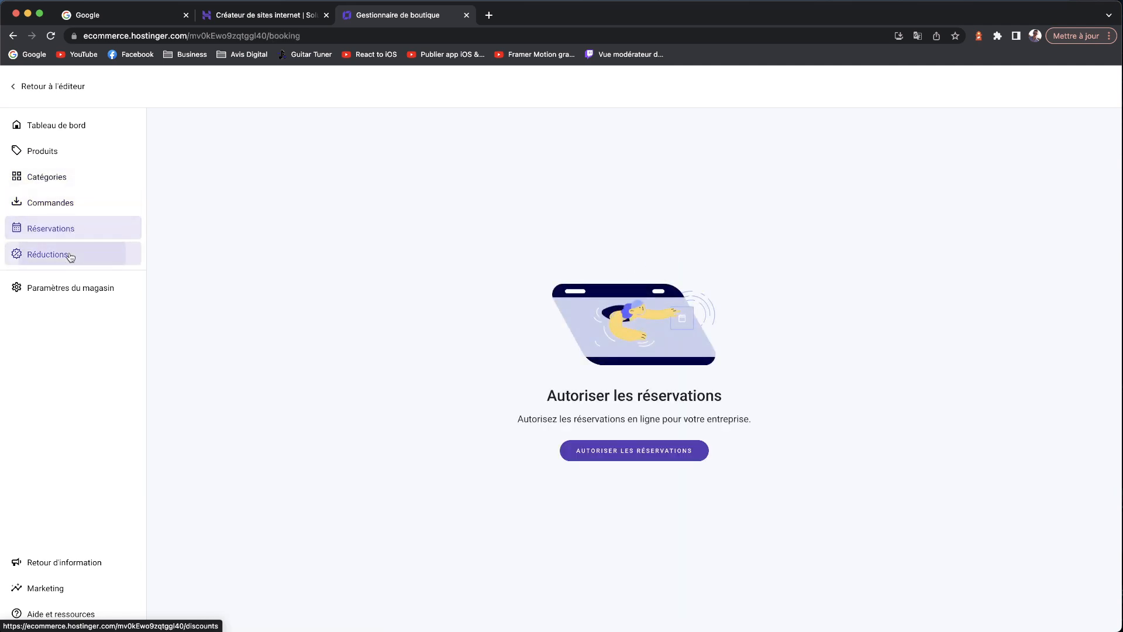
click(76, 256)
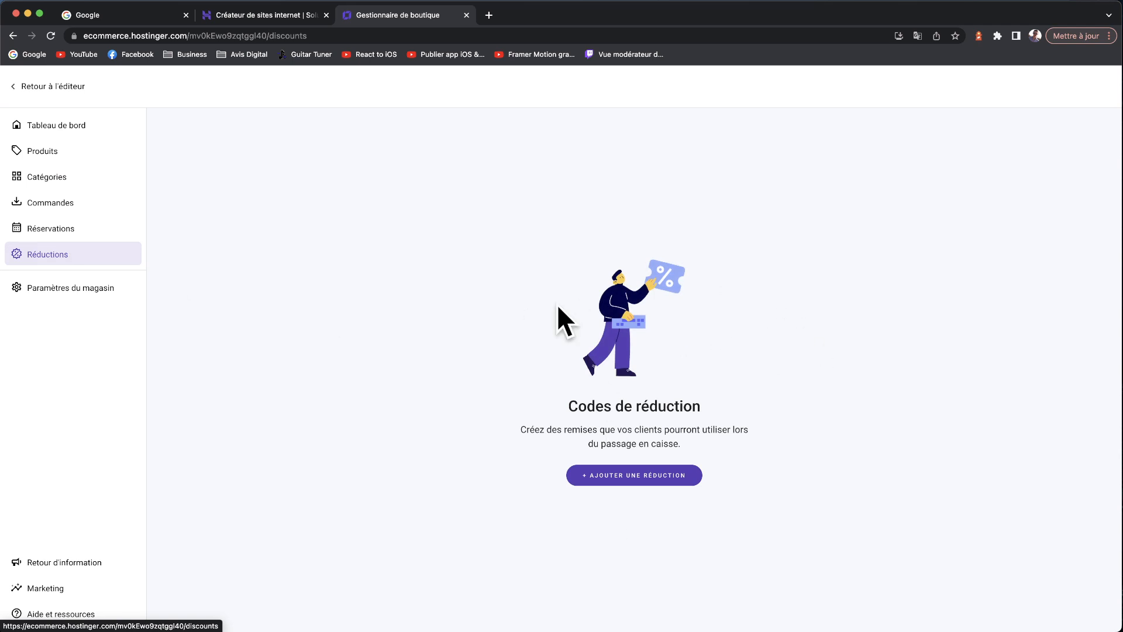
click(54, 289)
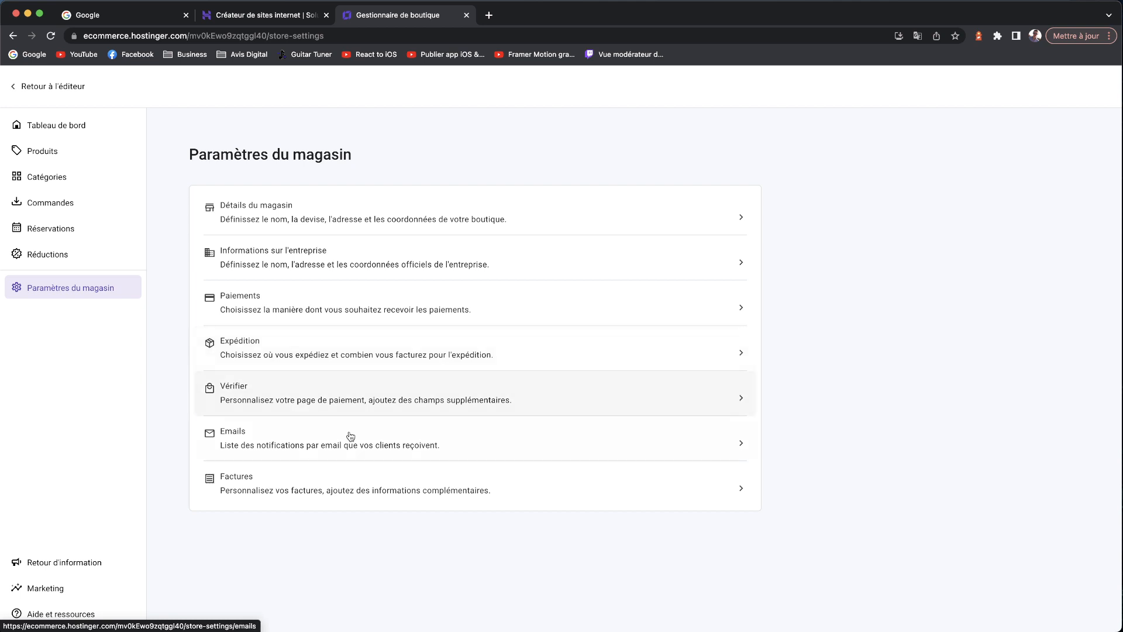
click(262, 296)
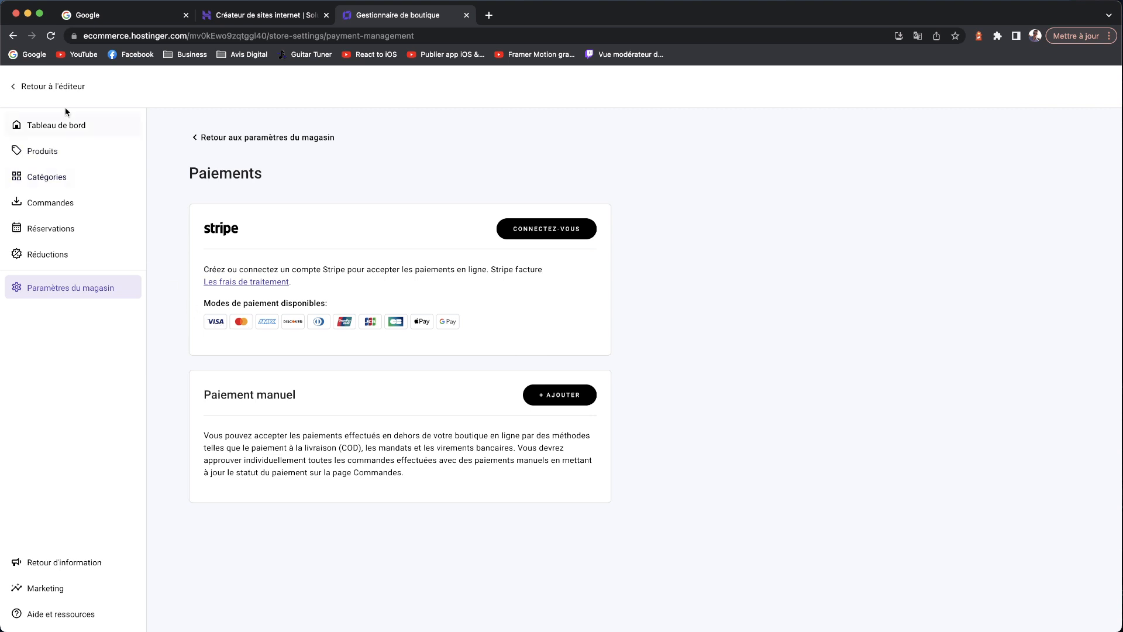
click(50, 88)
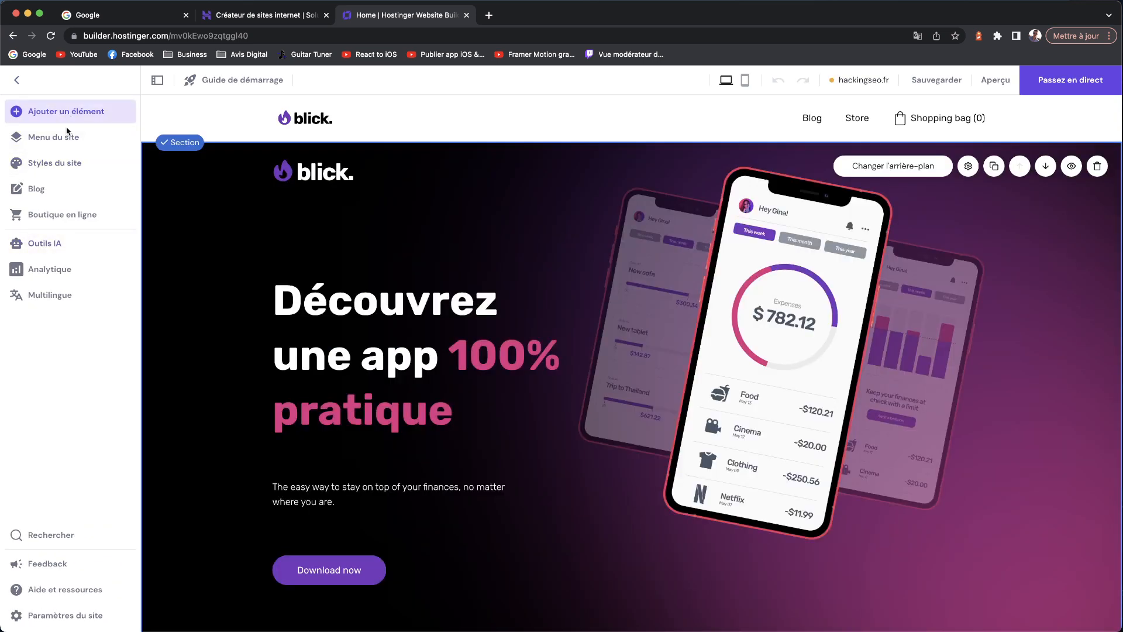
Generate French "À Propos" text with the AI writer for the topic "Sport Et Divertissement" and the category "Gym"
click(45, 248)
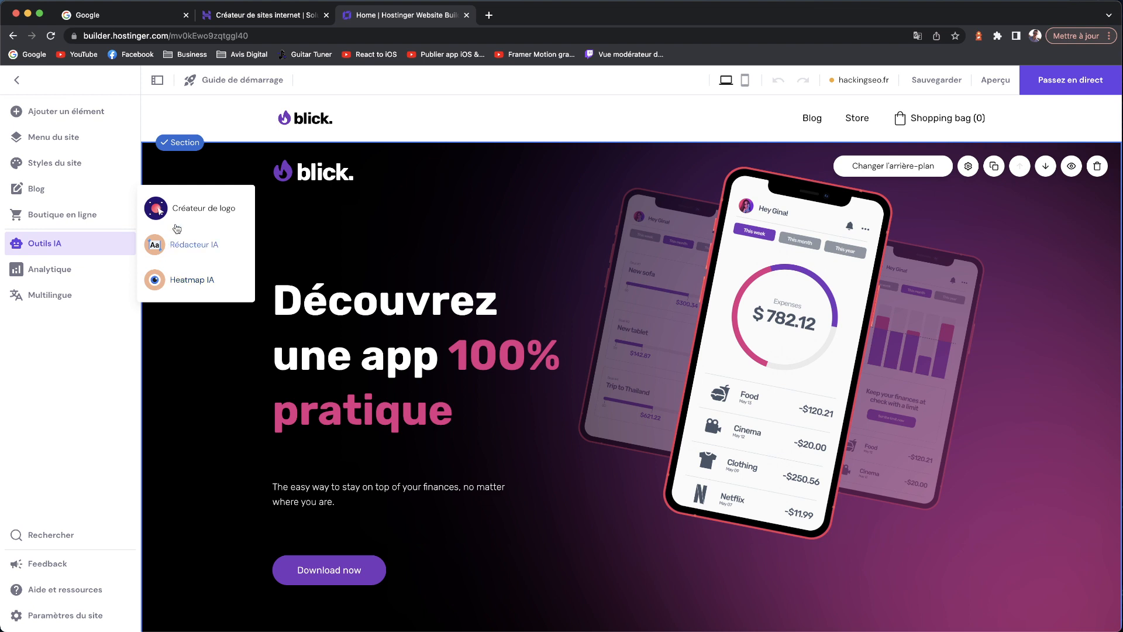
click(181, 250)
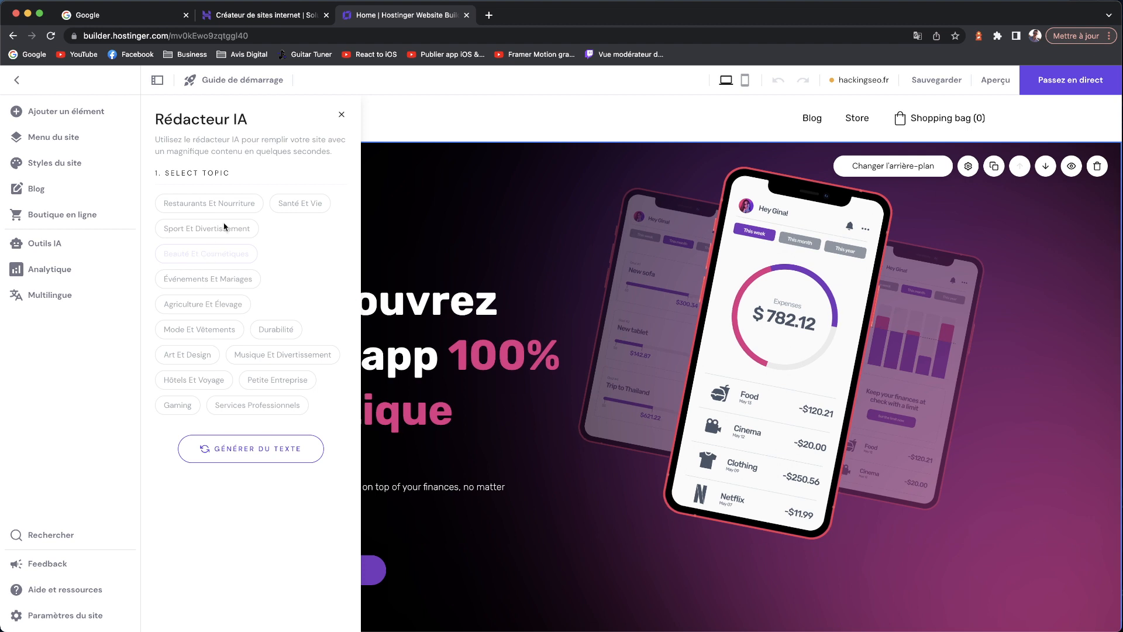
click(58, 247)
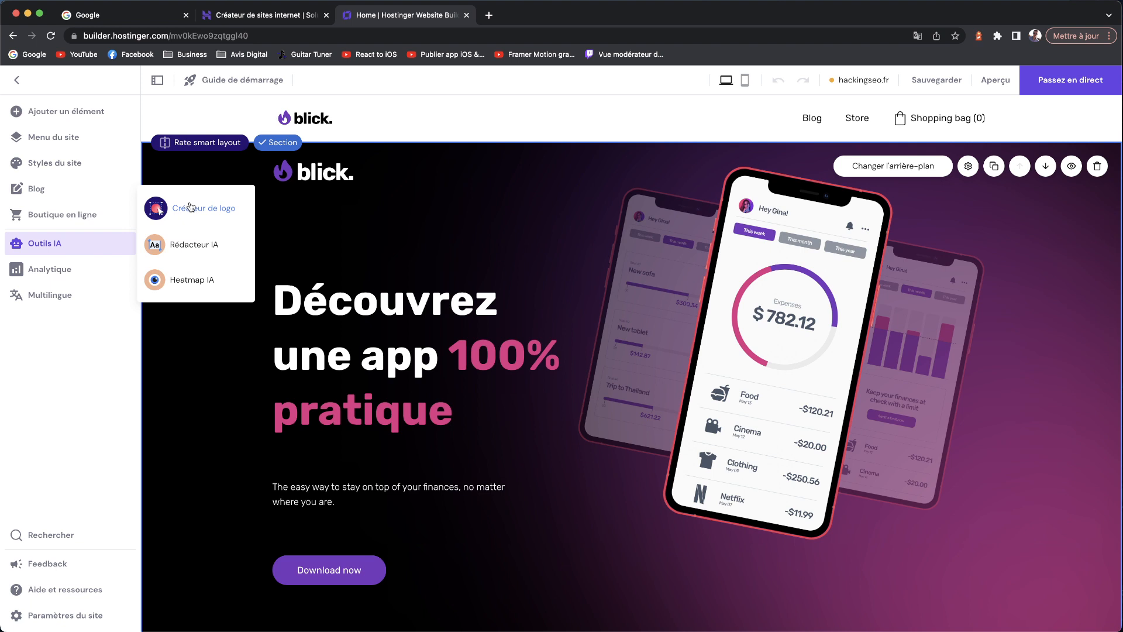
click(186, 246)
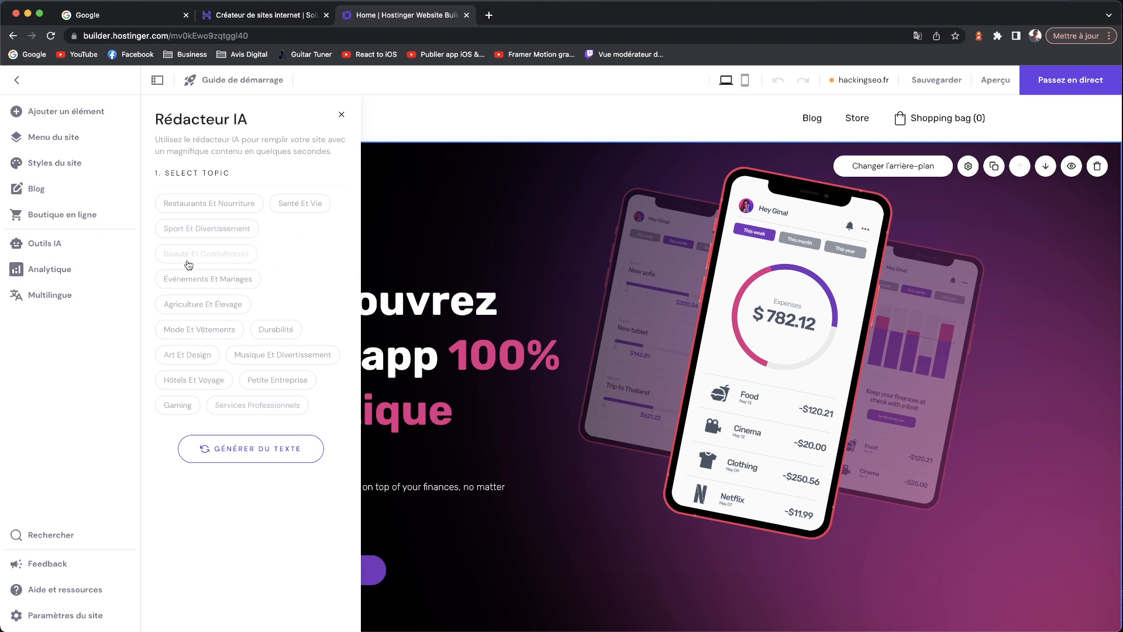
click(177, 230)
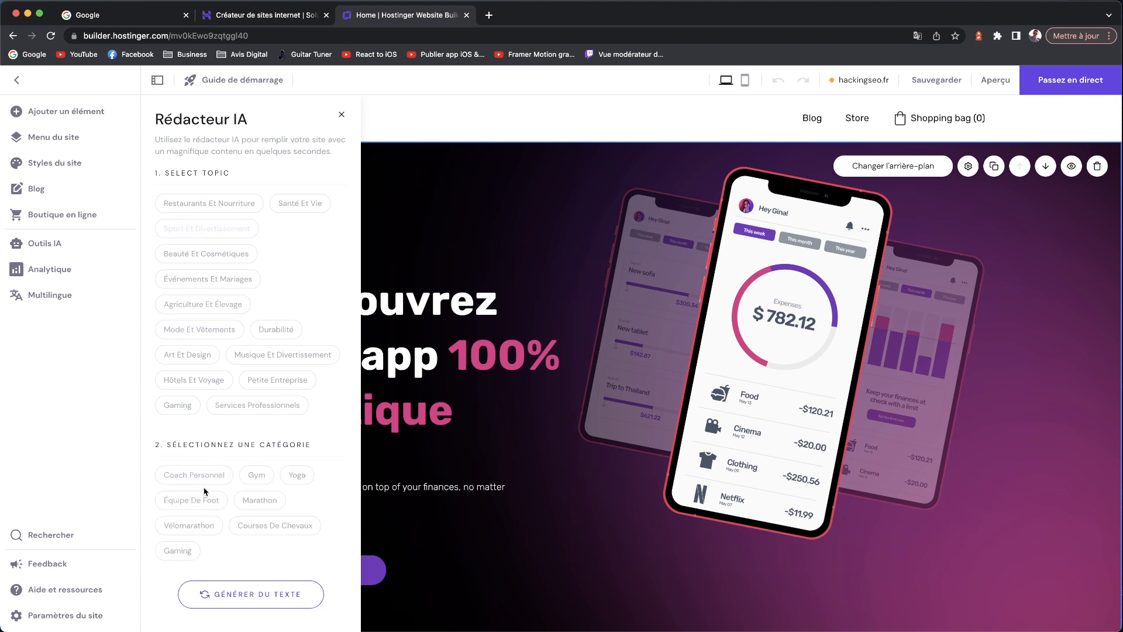
click(248, 480)
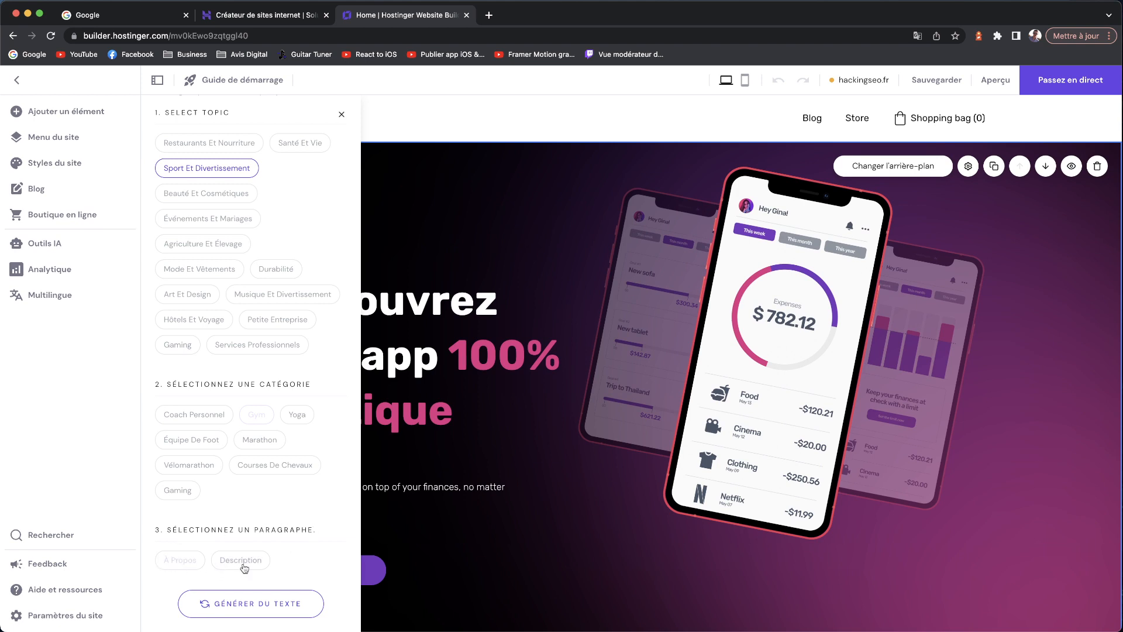
click(175, 565)
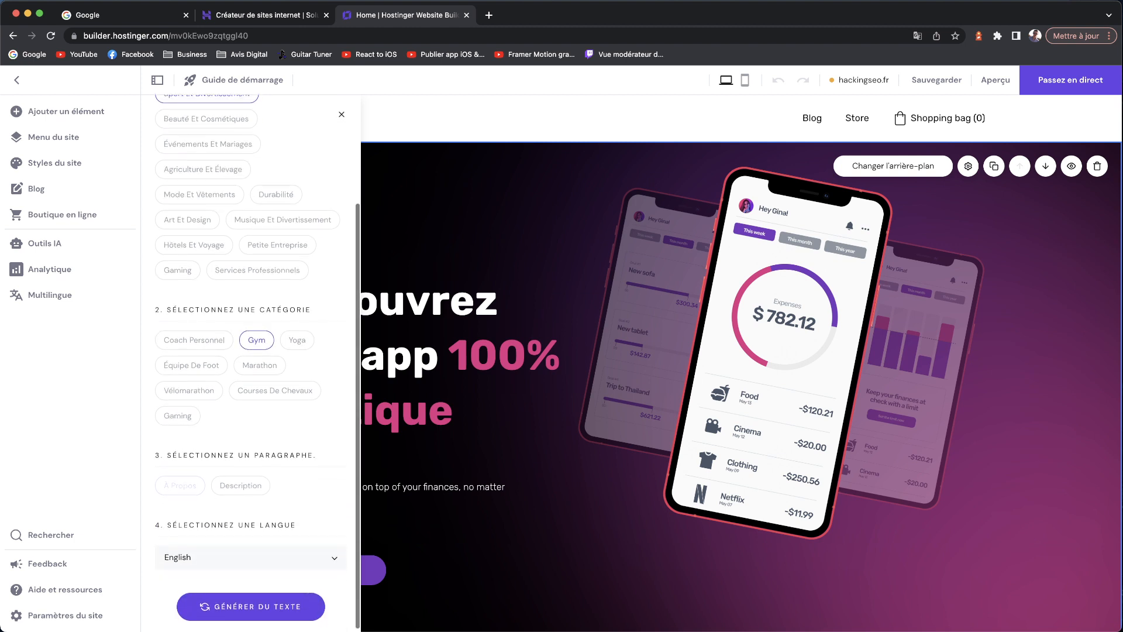
click(240, 553)
click(196, 512)
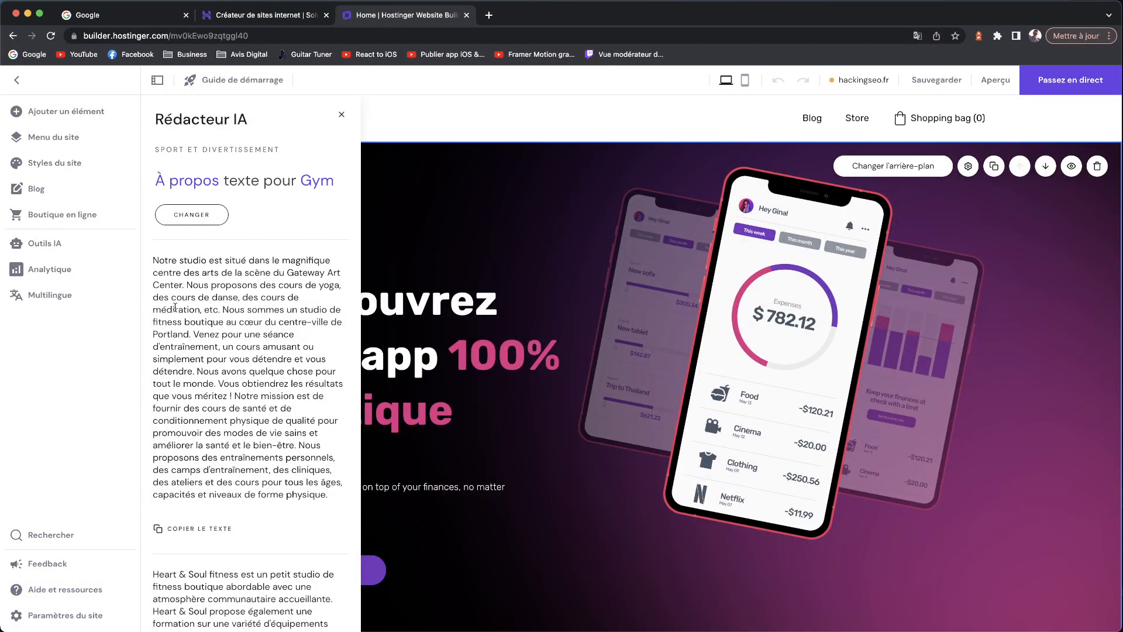
Look through the generated gym texts, copy the first one and close the AI writer
scroll(174, 307, down, 15)
scroll(198, 454, down, 10)
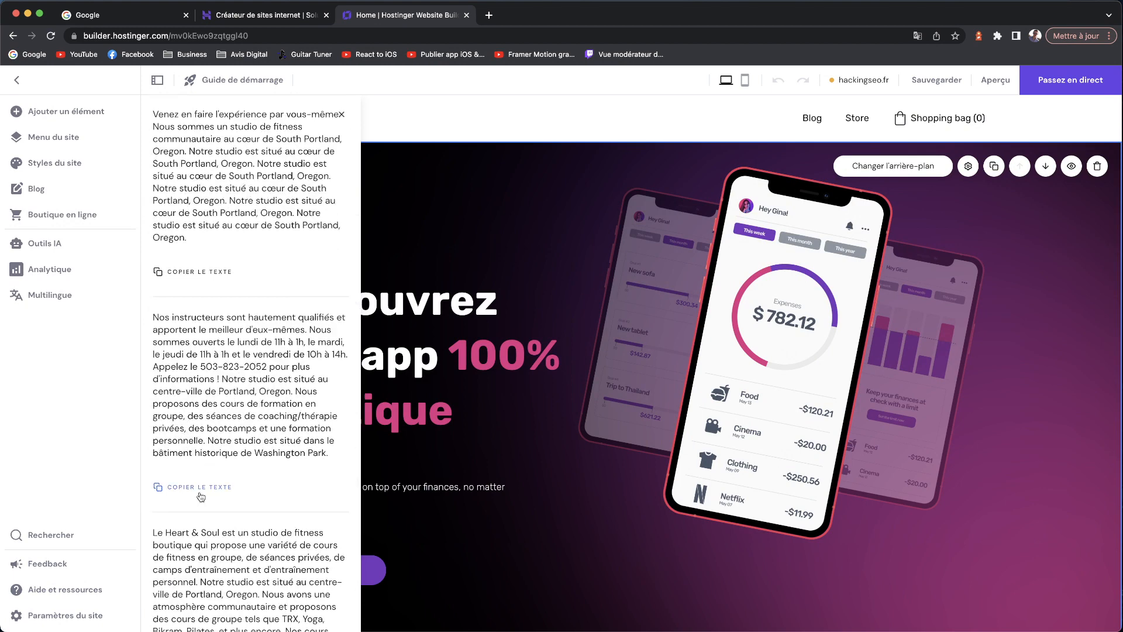
scroll(189, 313, up, 20)
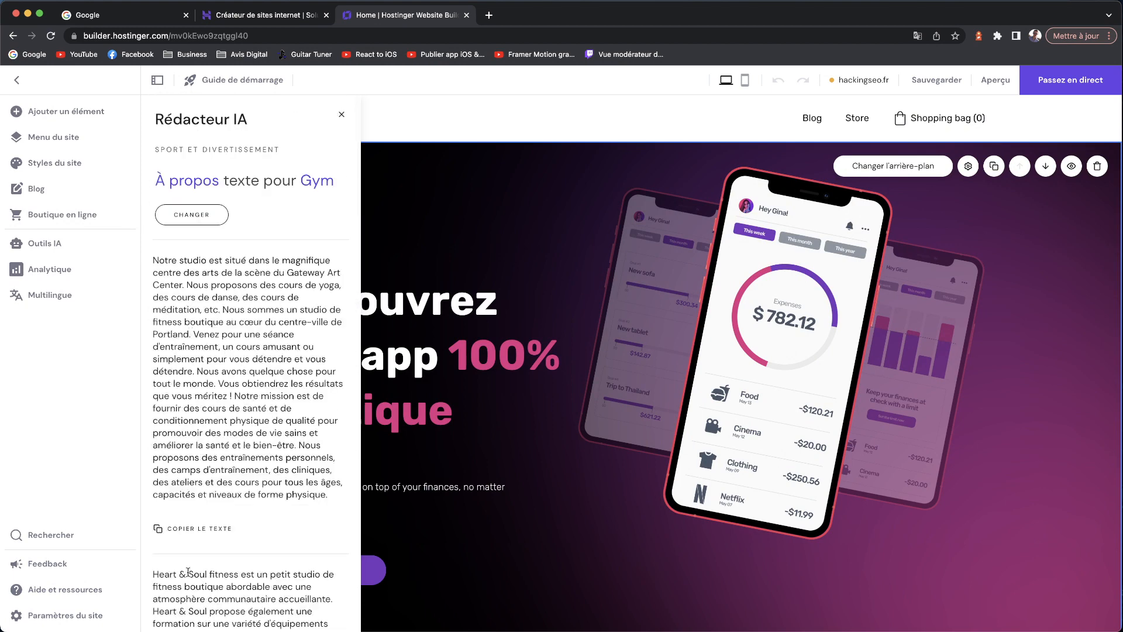
click(199, 528)
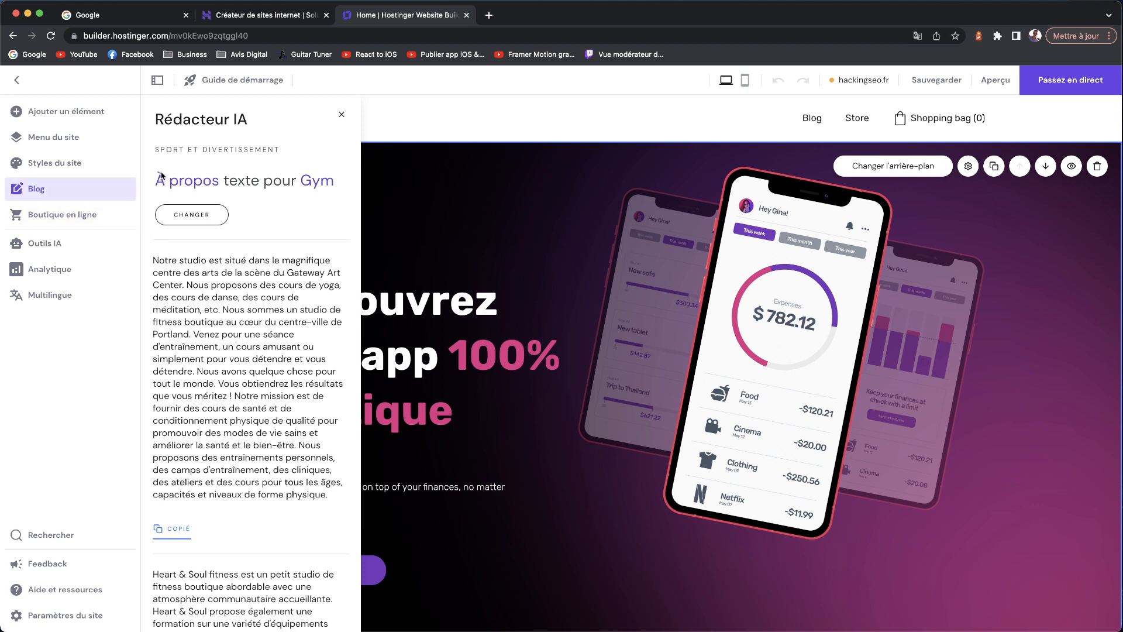
click(341, 115)
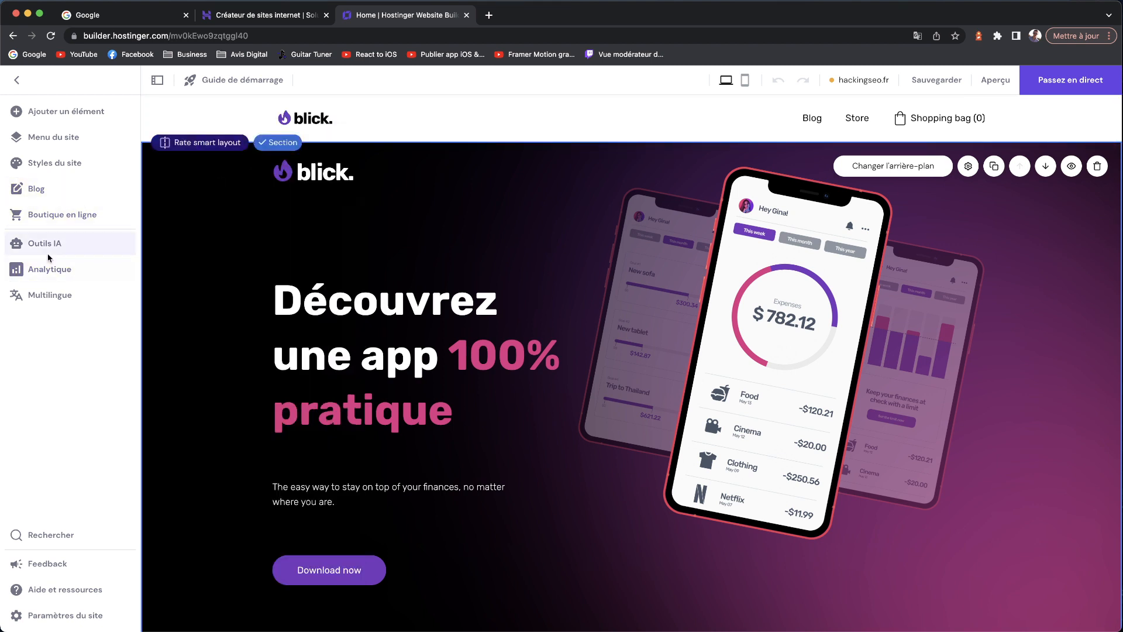
Generate the AI attention heatmap for the home page
click(47, 253)
click(198, 280)
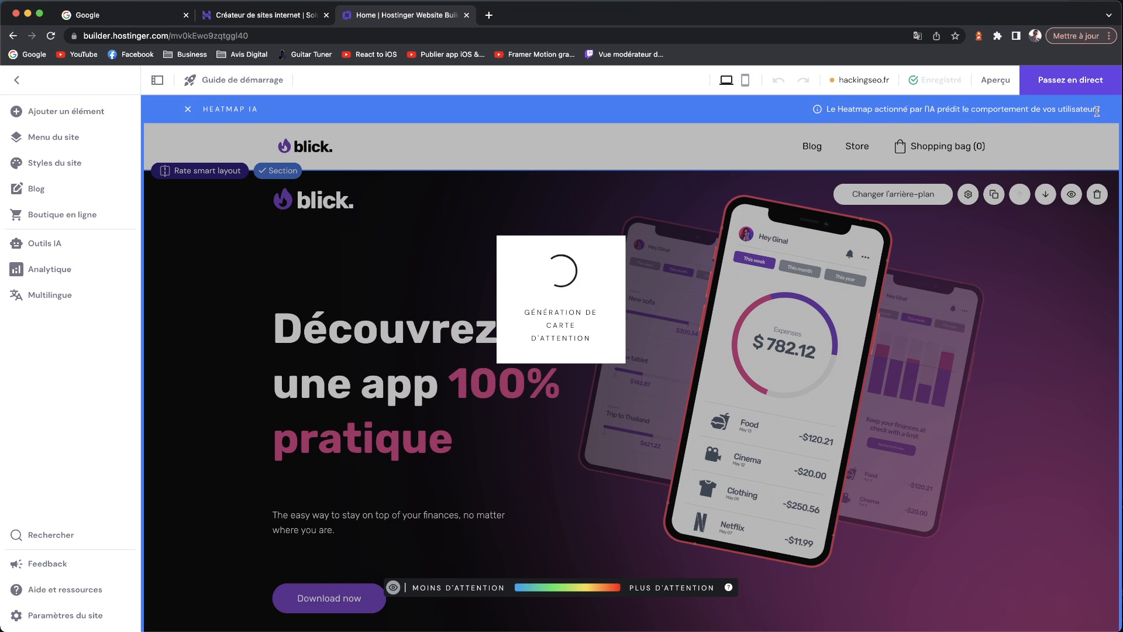
scroll(711, 439, down, 15)
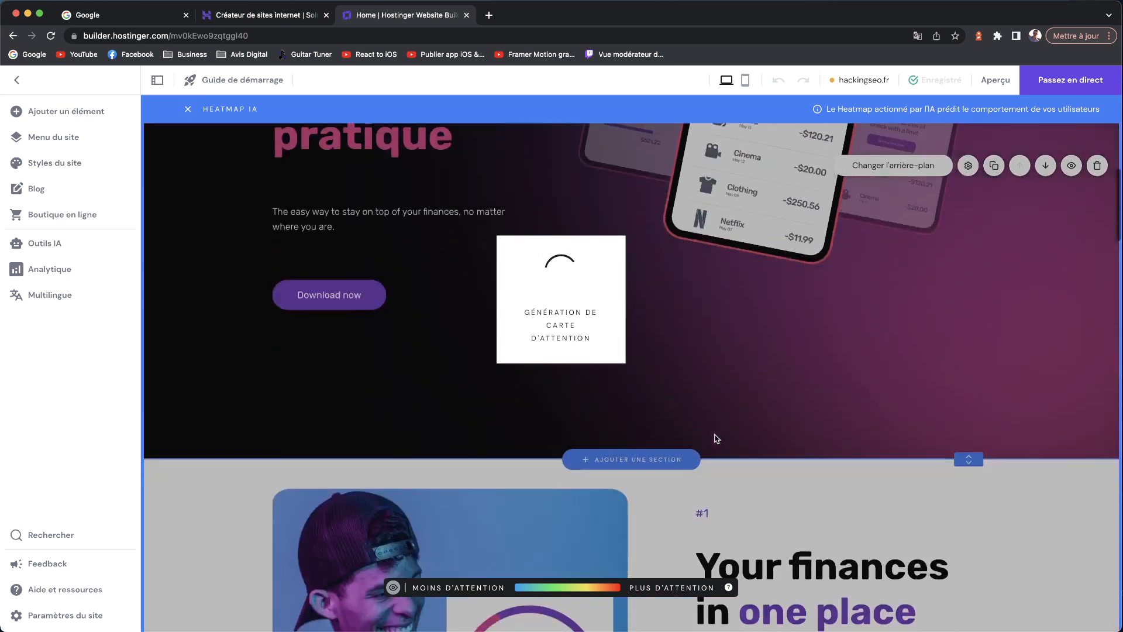
scroll(708, 449, down, 15)
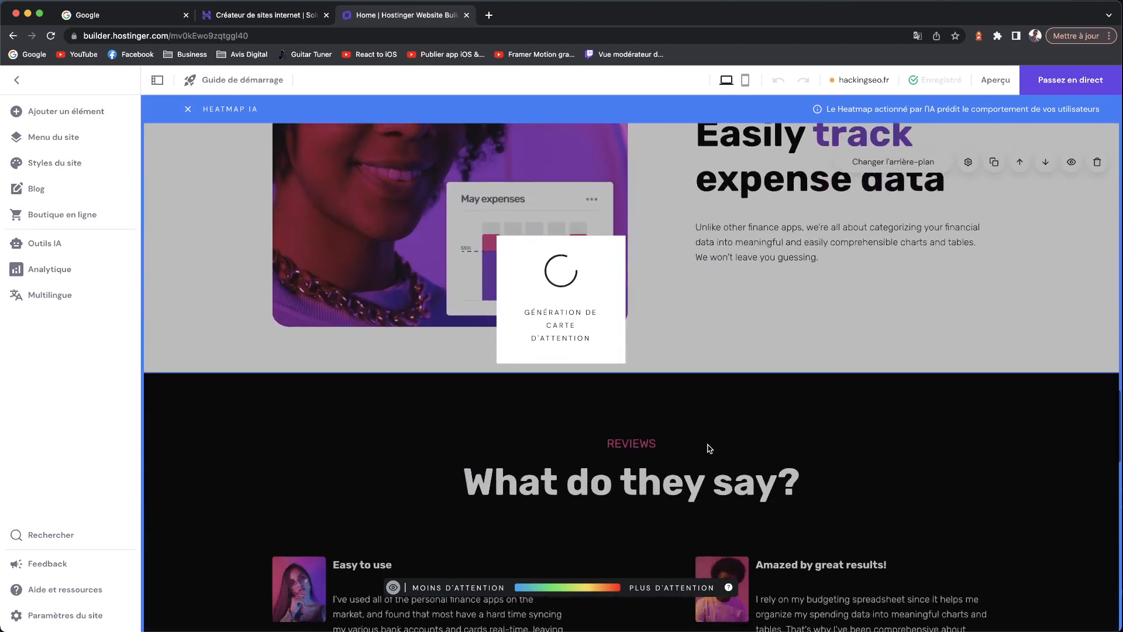
scroll(672, 450, down, 5)
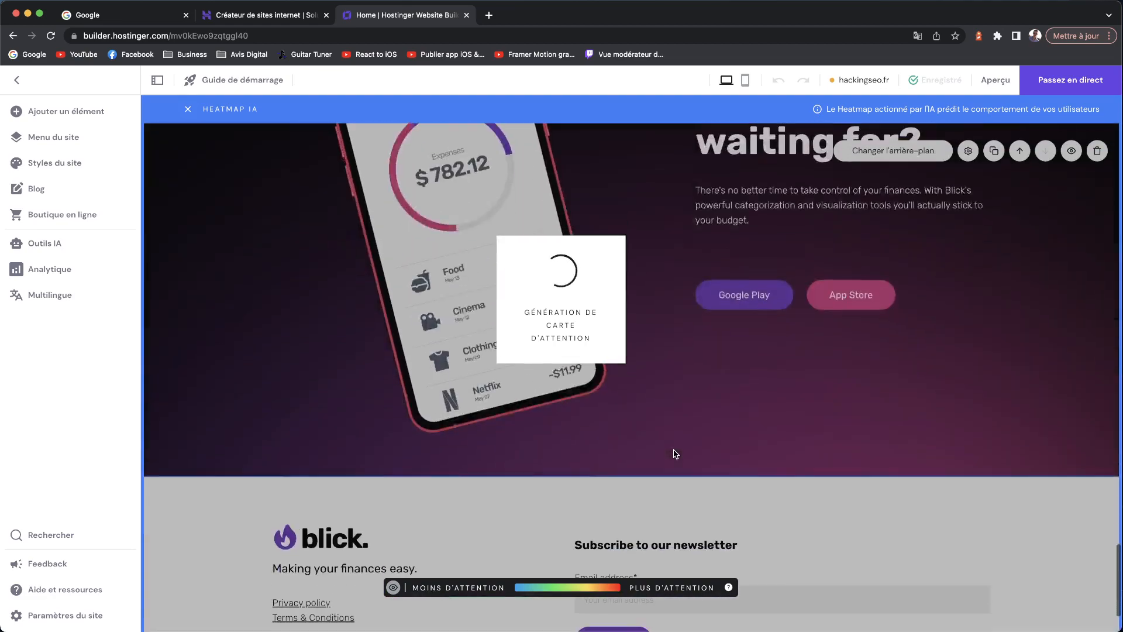
scroll(672, 451, up, 20)
scroll(674, 453, up, 10)
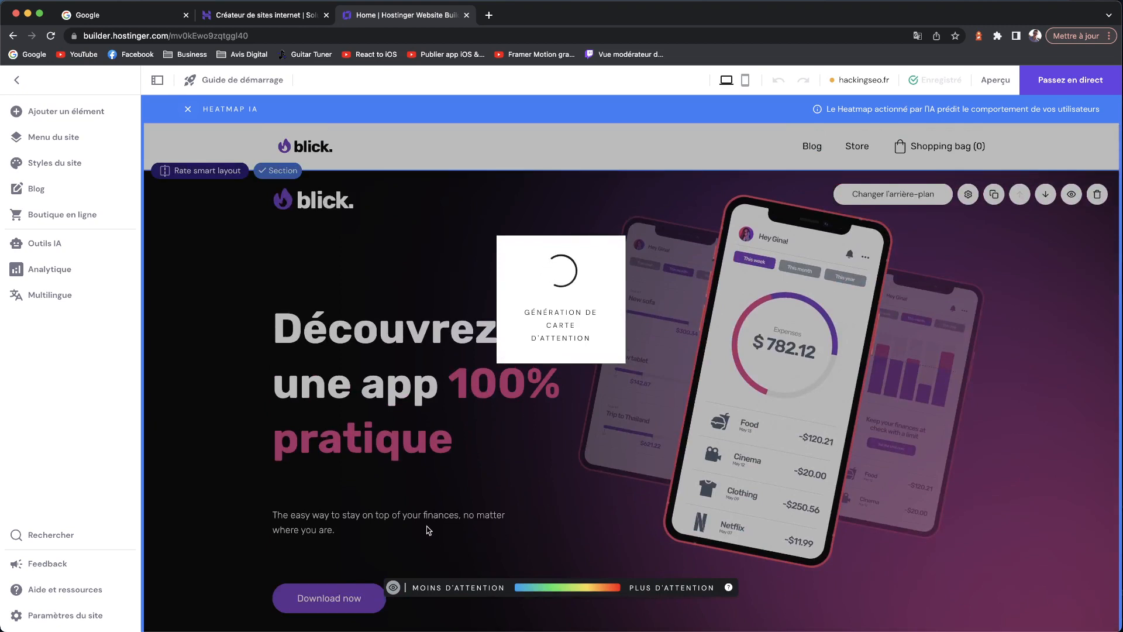
scroll(479, 425, down, 1)
scroll(479, 426, down, 5)
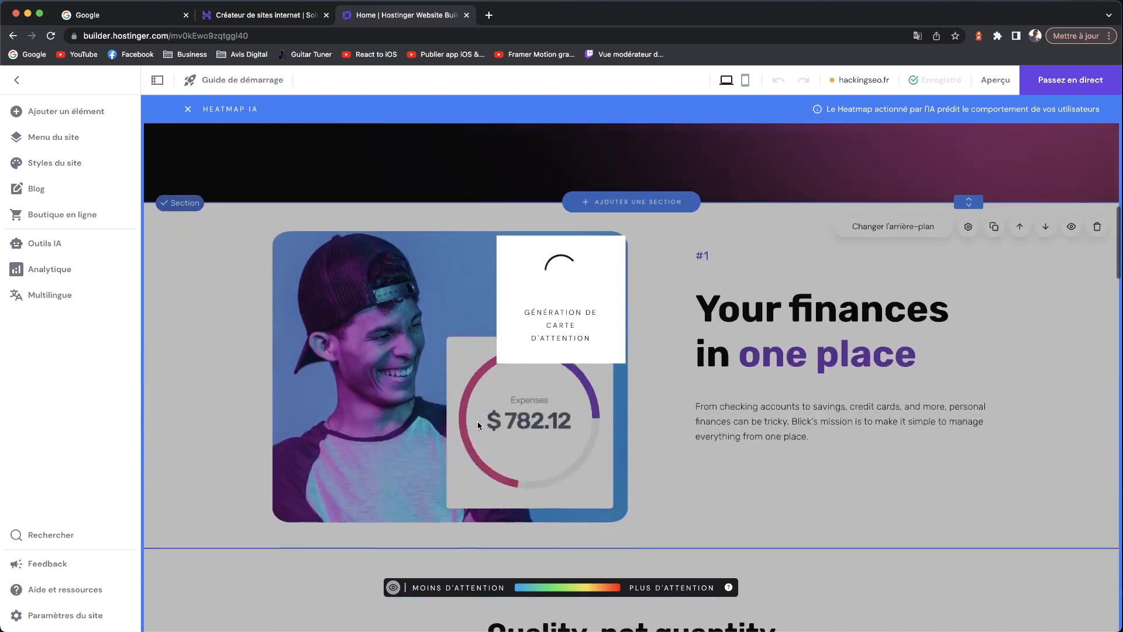
scroll(706, 484, down, 5)
scroll(704, 480, down, 5)
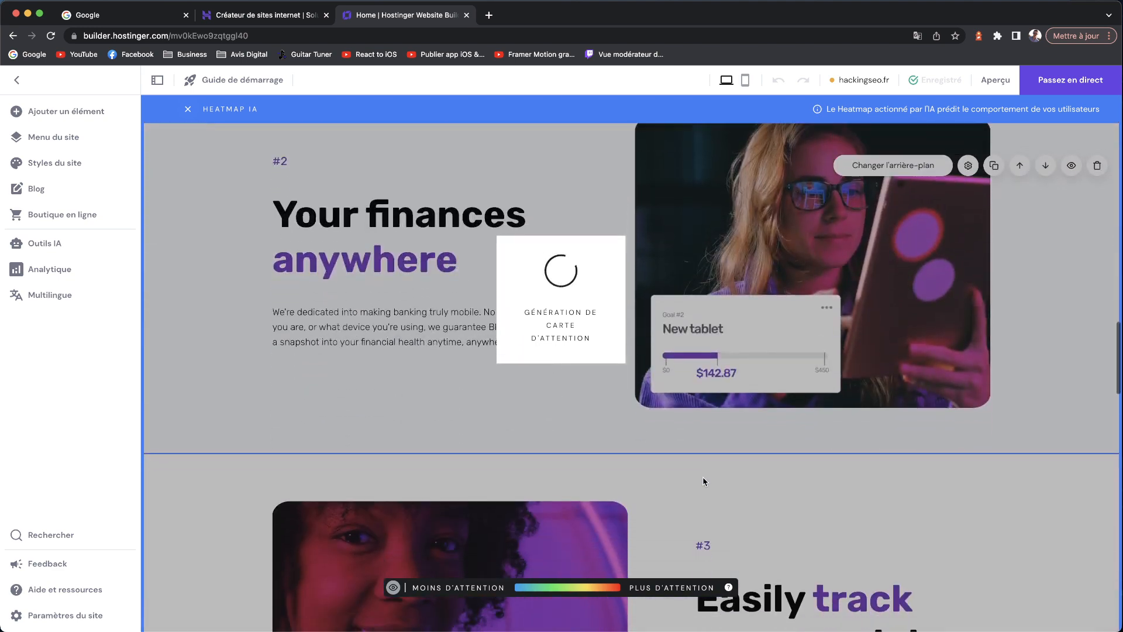
scroll(719, 497, down, 5)
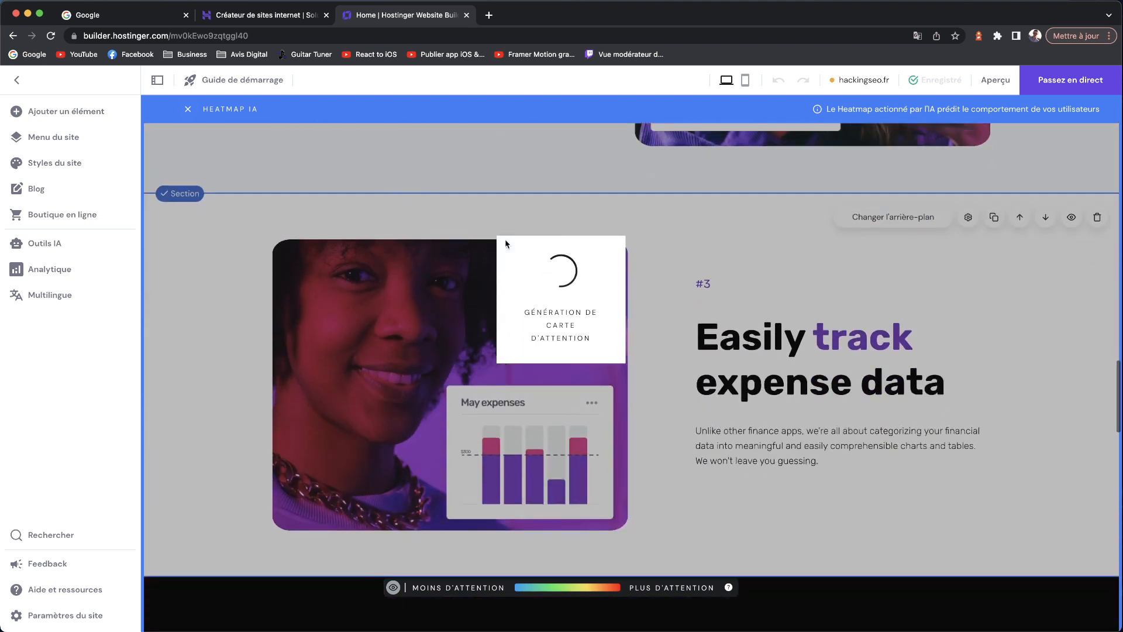
scroll(744, 380, down, 5)
scroll(524, 378, down, 10)
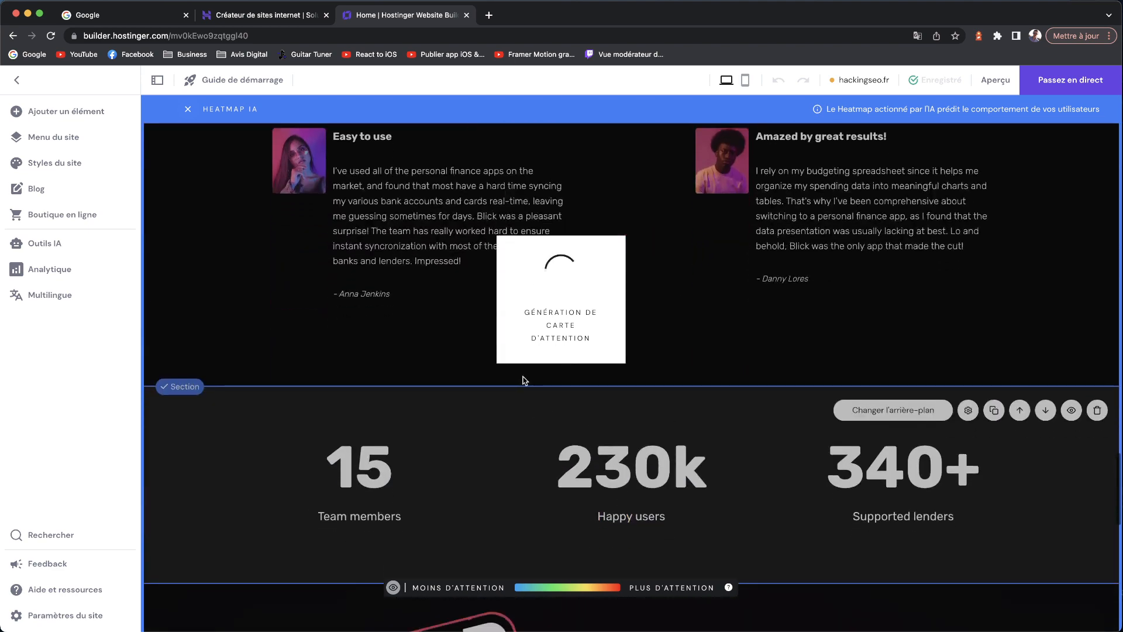
scroll(613, 504, down, 5)
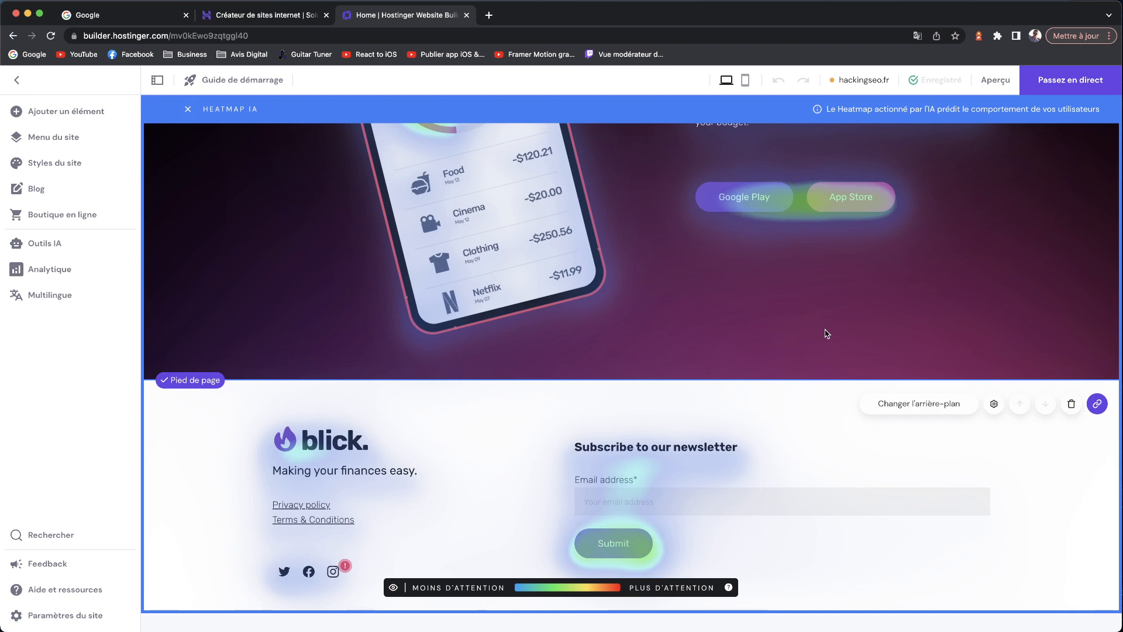
Examine the predicted visitor attention across the home page sections, from the footer up to the hero and the "Quality, not quantity" section
scroll(720, 374, up, 4)
scroll(720, 374, up, 1)
scroll(763, 245, up, 6)
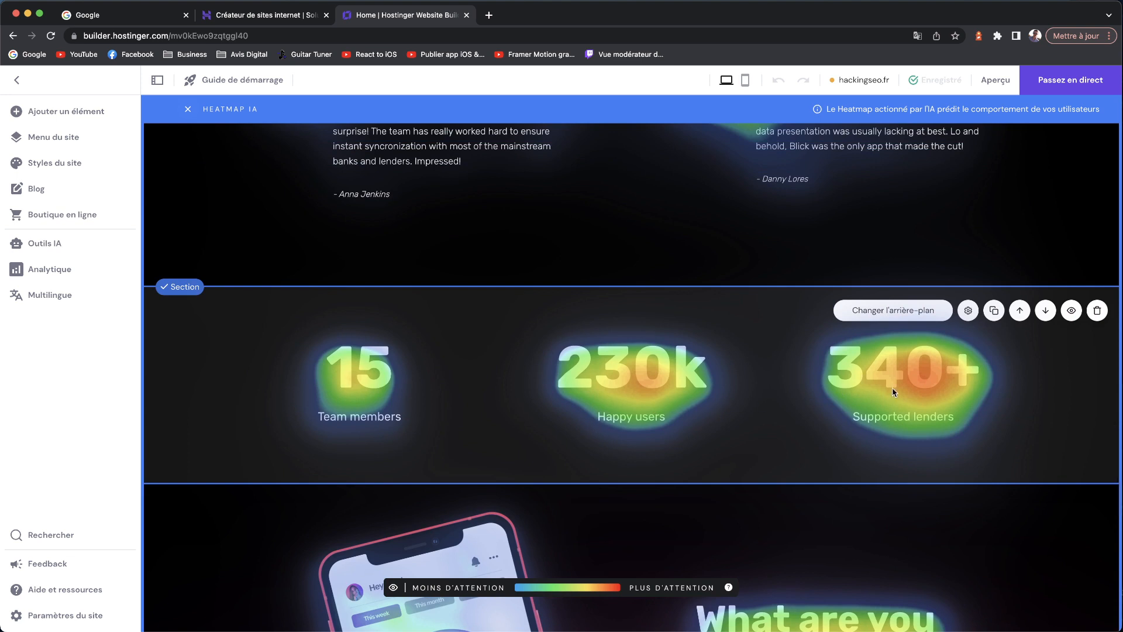
scroll(666, 336, up, 4)
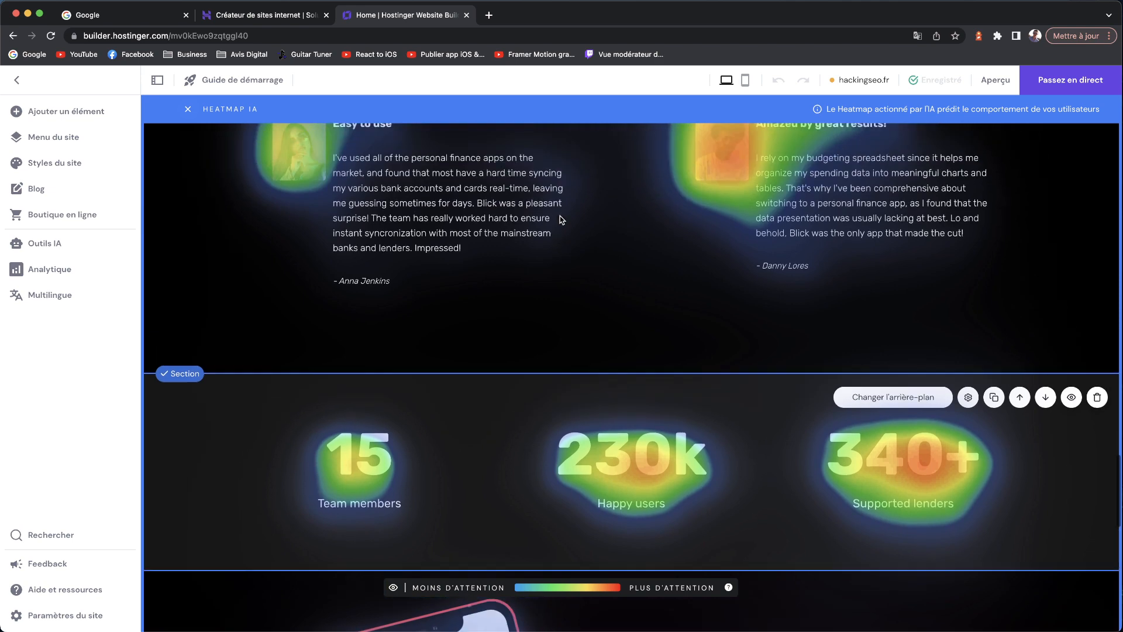
scroll(339, 269, up, 10)
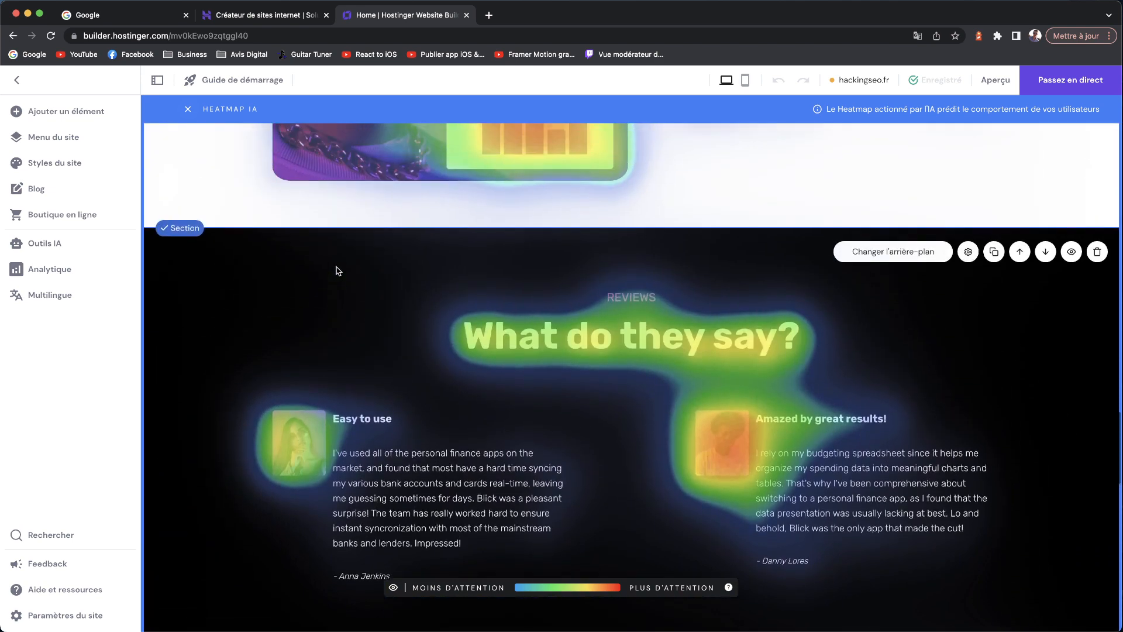
scroll(419, 461, up, 5)
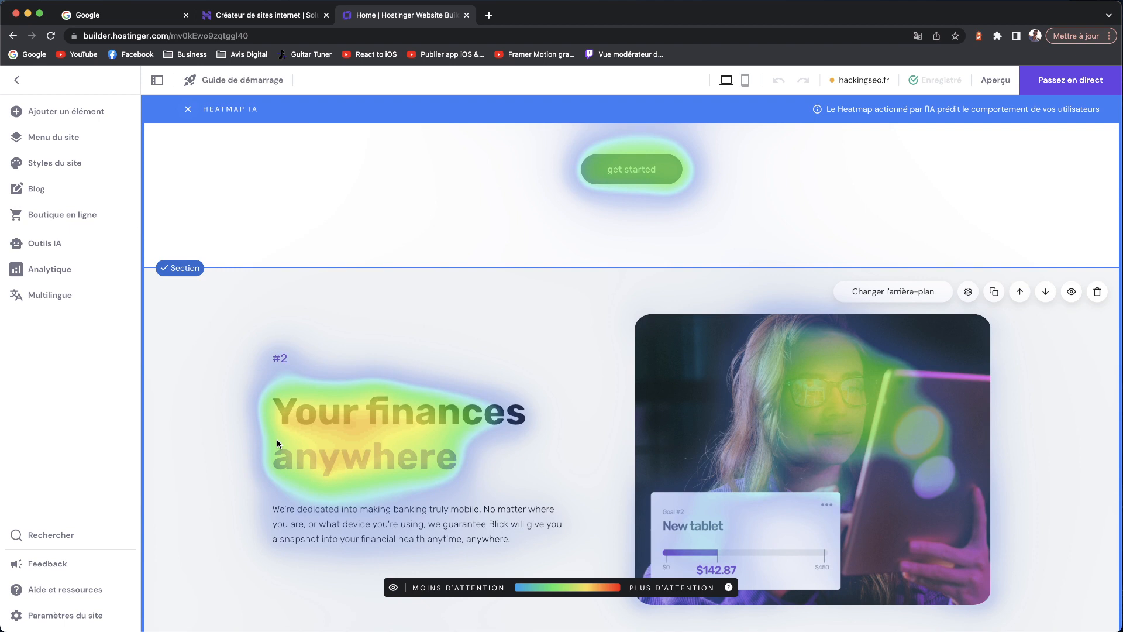
scroll(643, 210, up, 4)
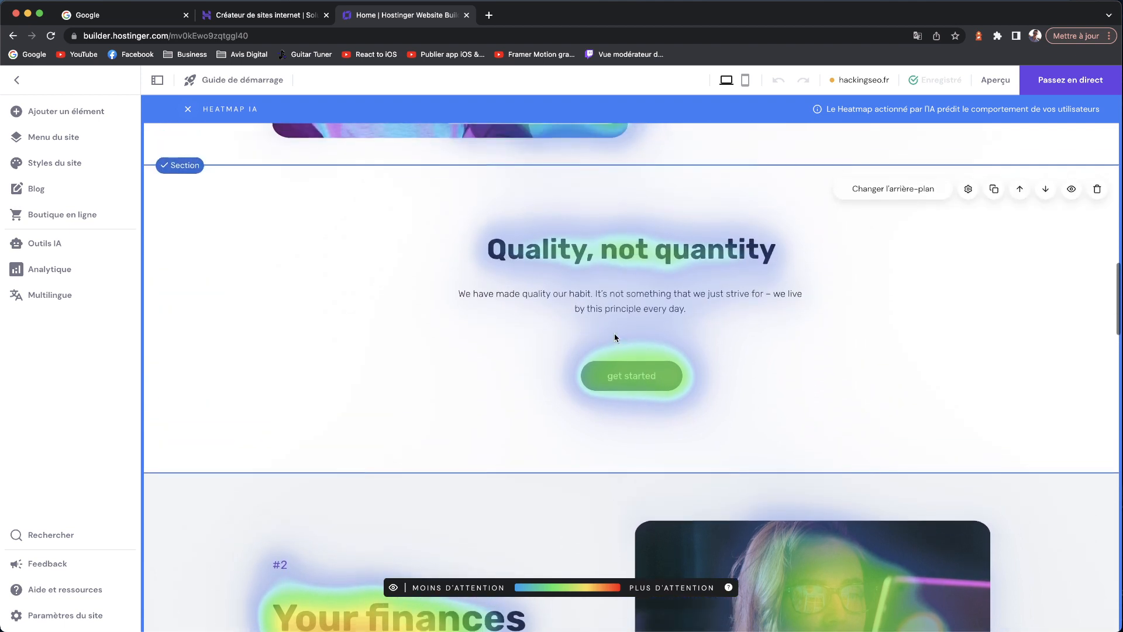
scroll(529, 319, up, 5)
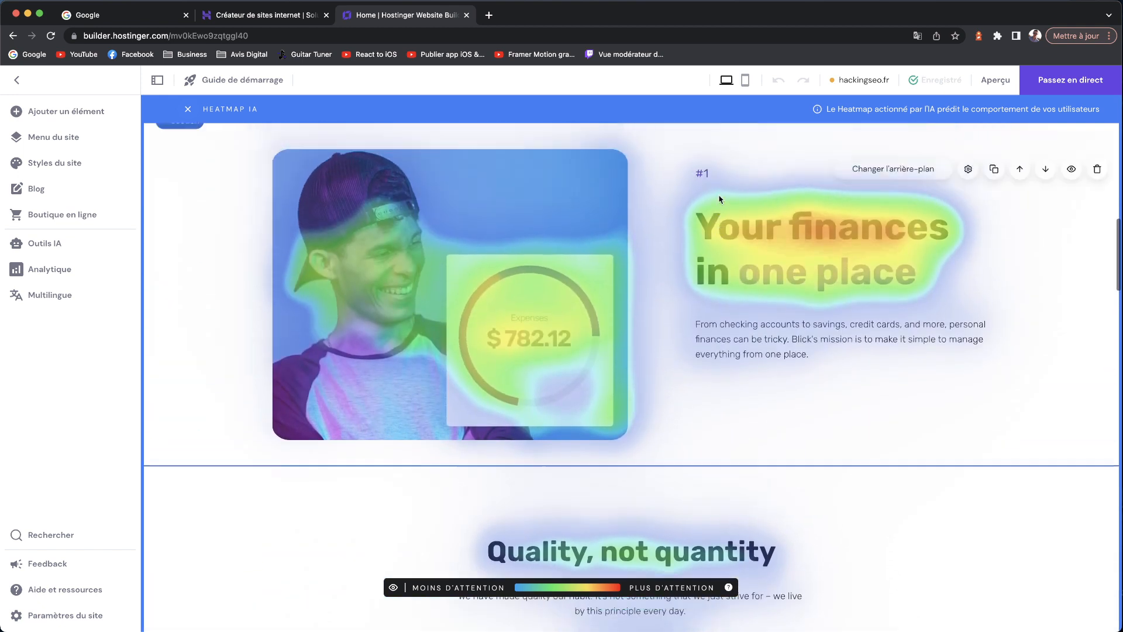
scroll(719, 200, up, 1)
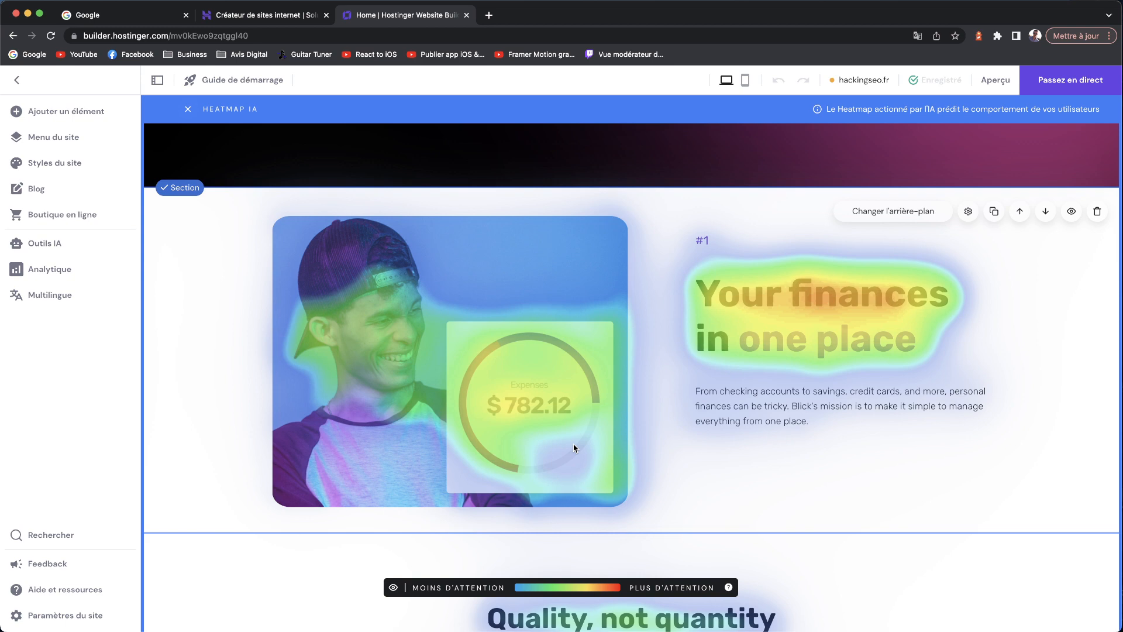
scroll(574, 448, up, 8)
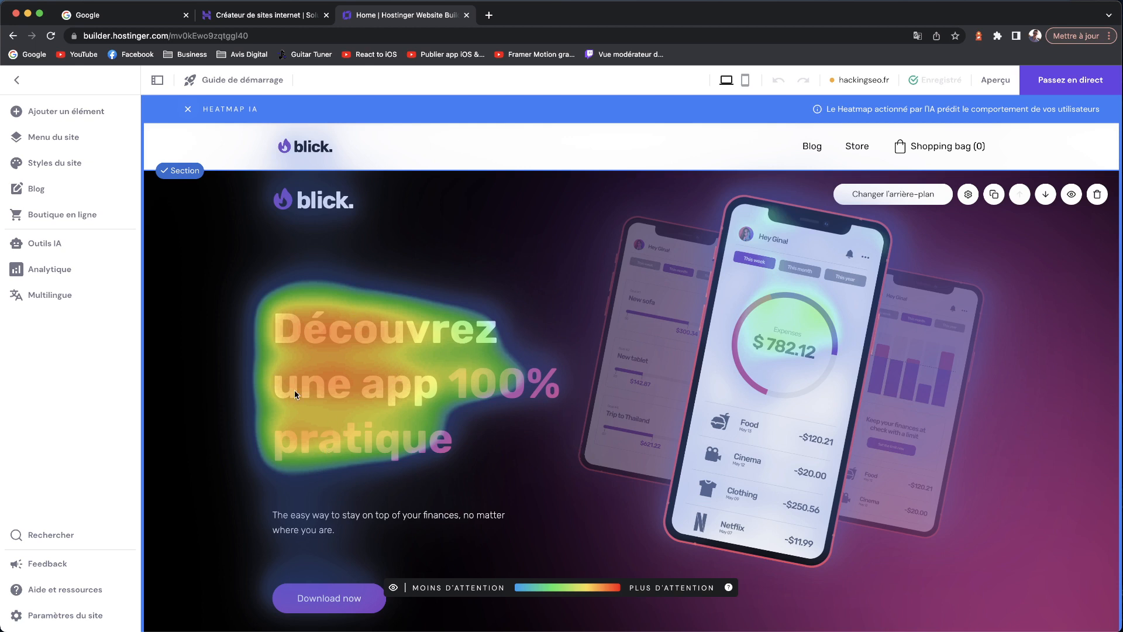
scroll(386, 434, down, 7)
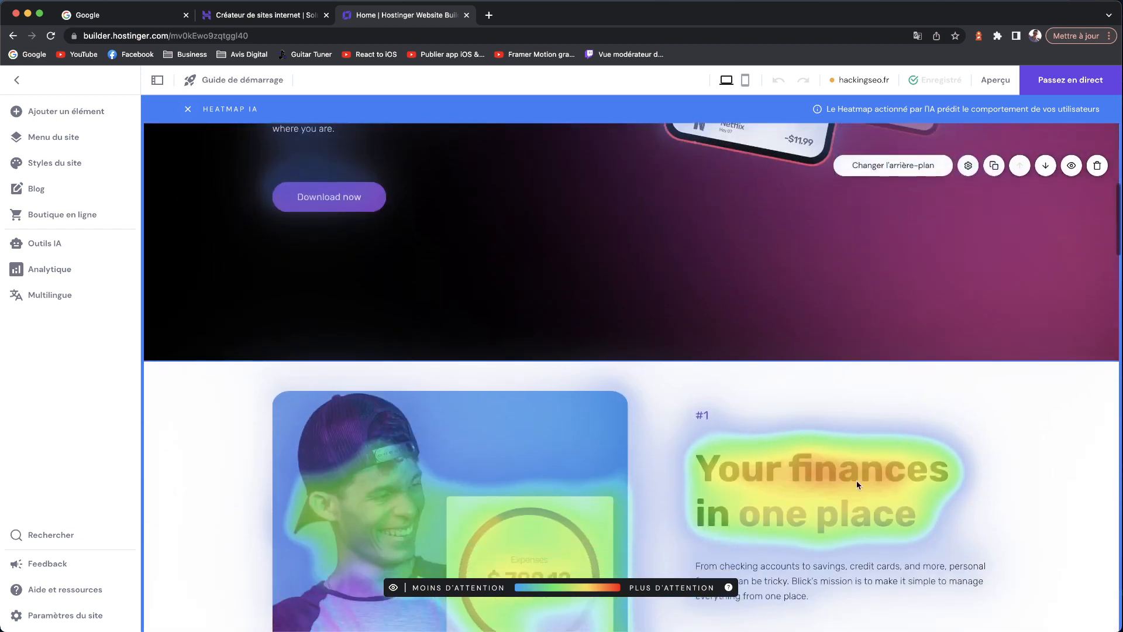
scroll(754, 496, down, 7)
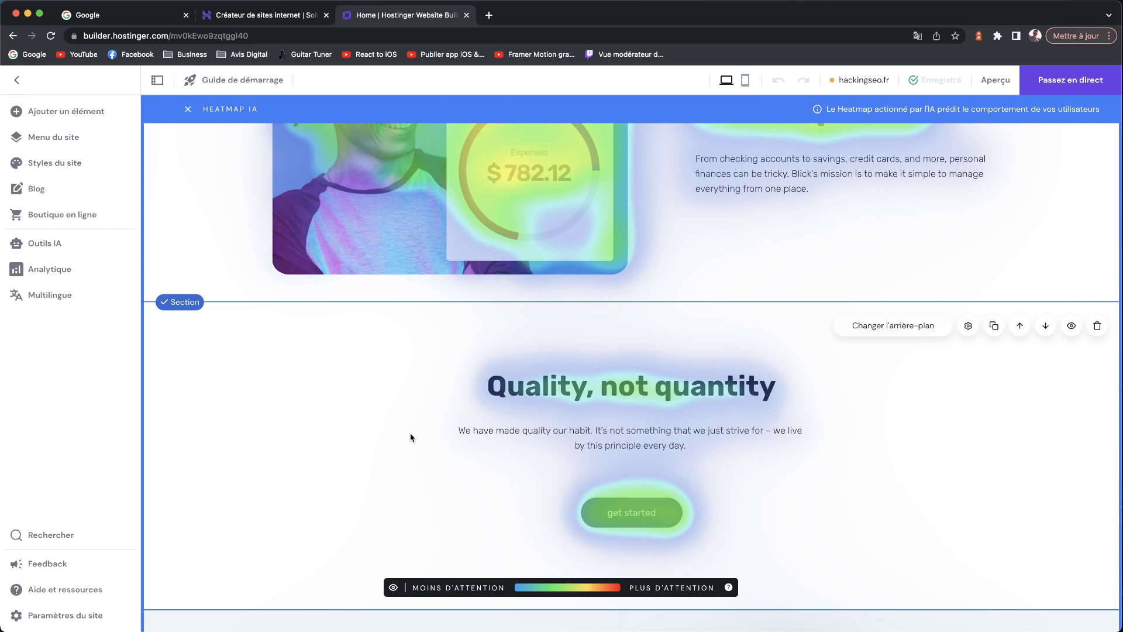
scroll(413, 440, up, 14)
Look at the AI logo maker's creation options, and return to the site editor
click(44, 243)
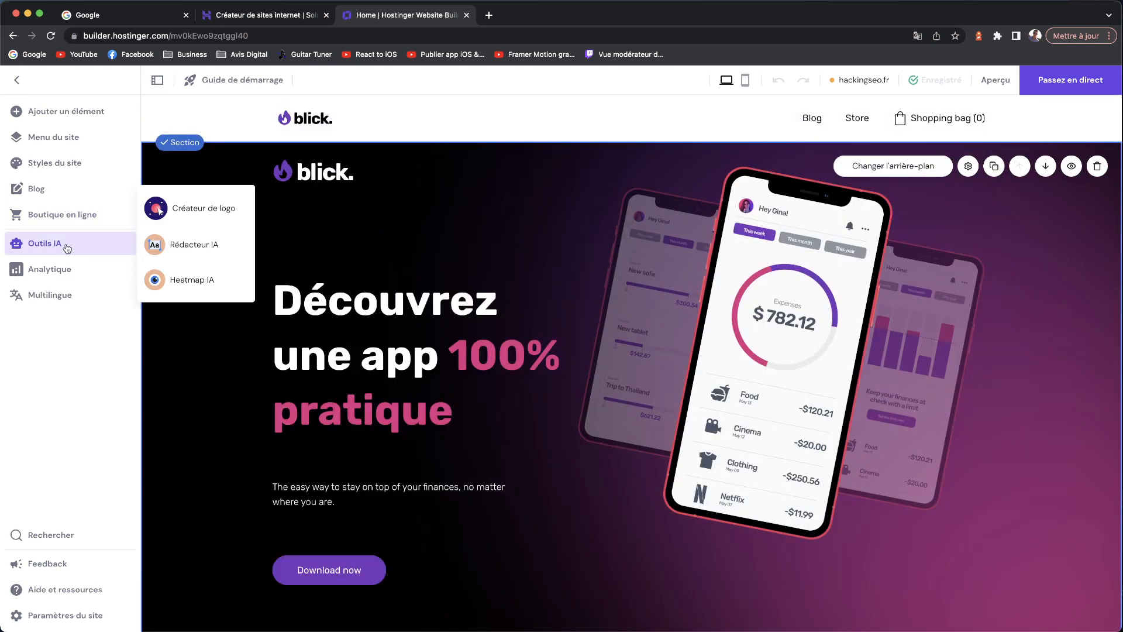
click(203, 211)
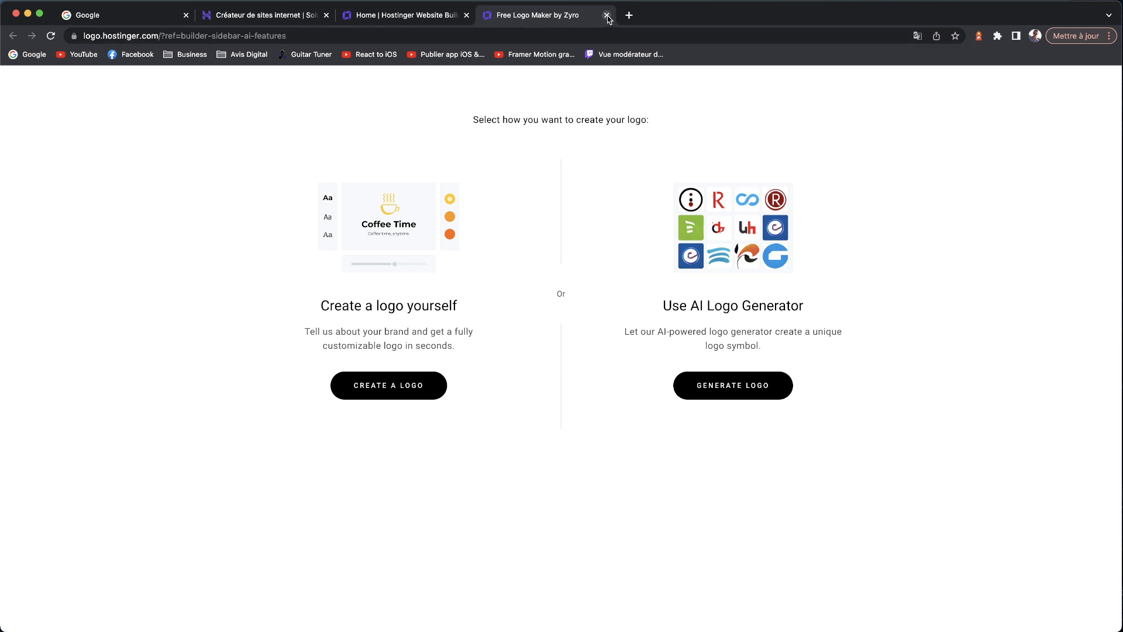
click(607, 15)
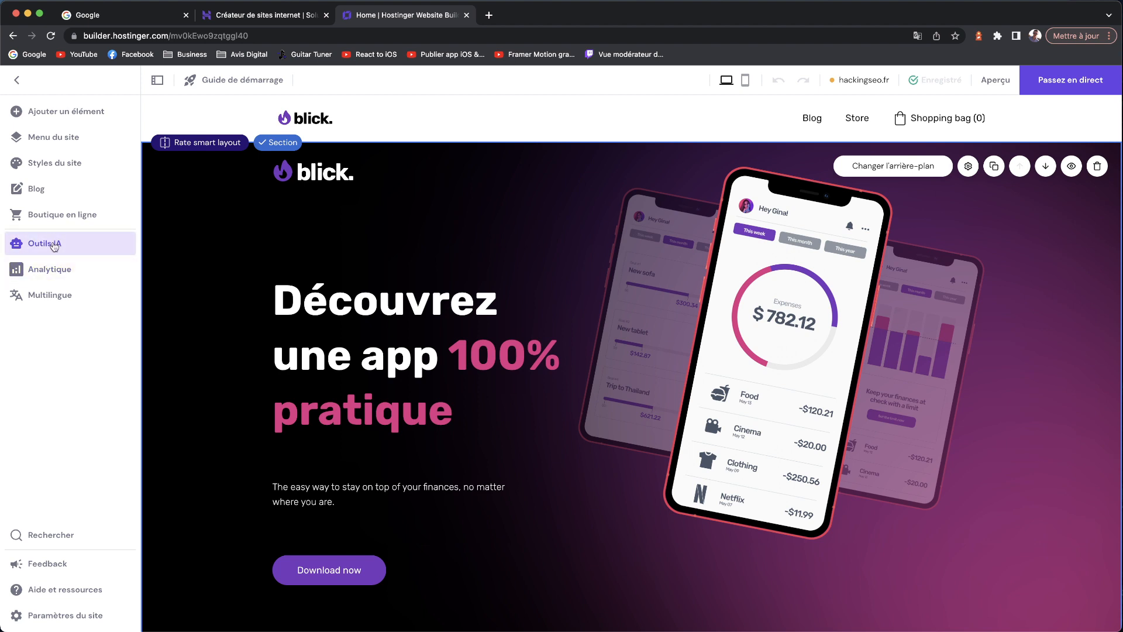
Look at the site's analytics page and the integrations page, including the Facebook Pixel, Google Analytics ID and custom code fields
click(51, 270)
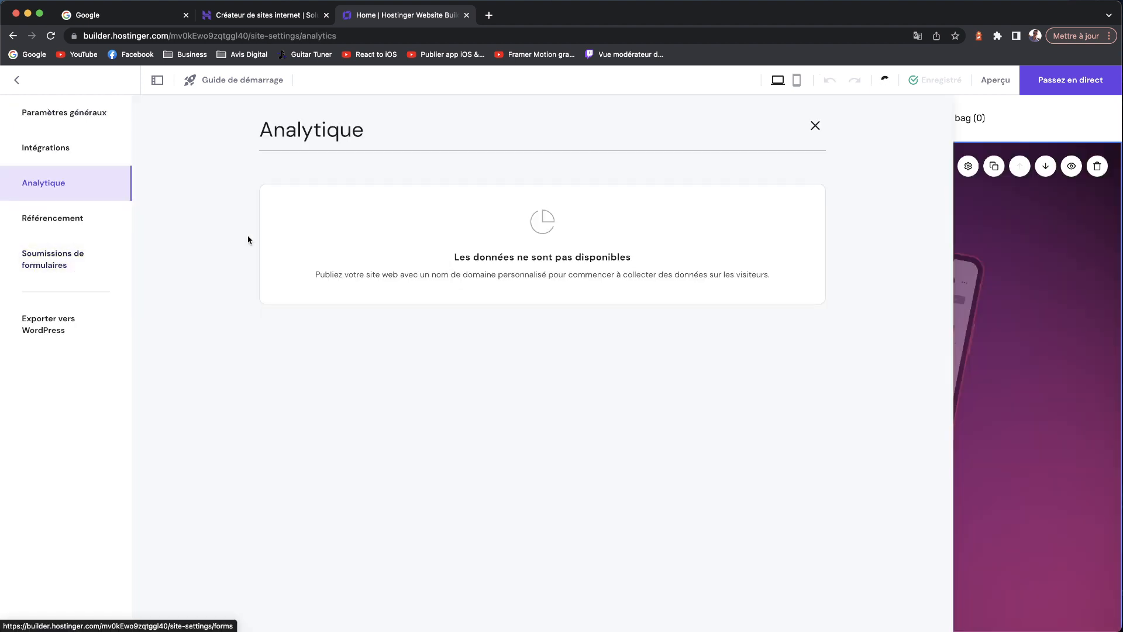
click(50, 148)
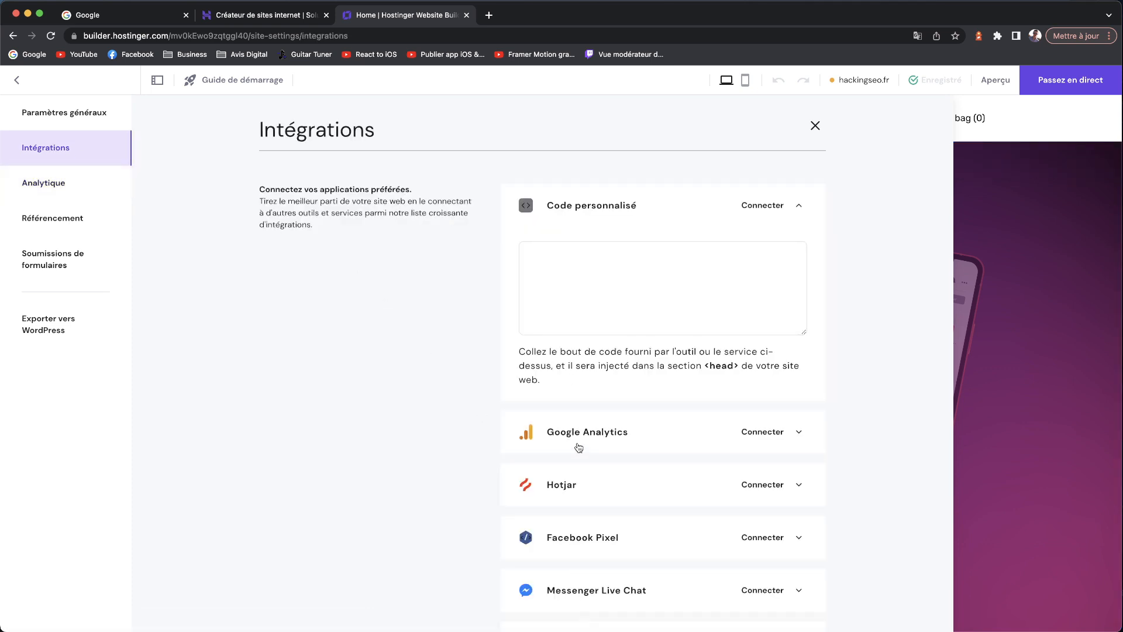
click(584, 543)
click(584, 543)
click(586, 436)
click(582, 492)
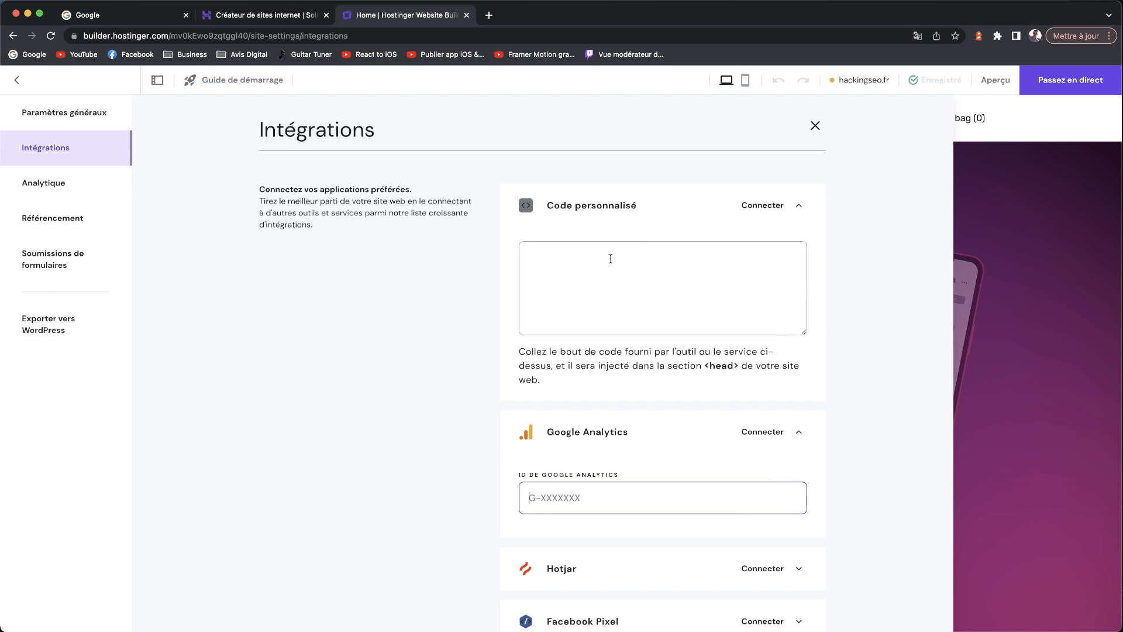
click(622, 273)
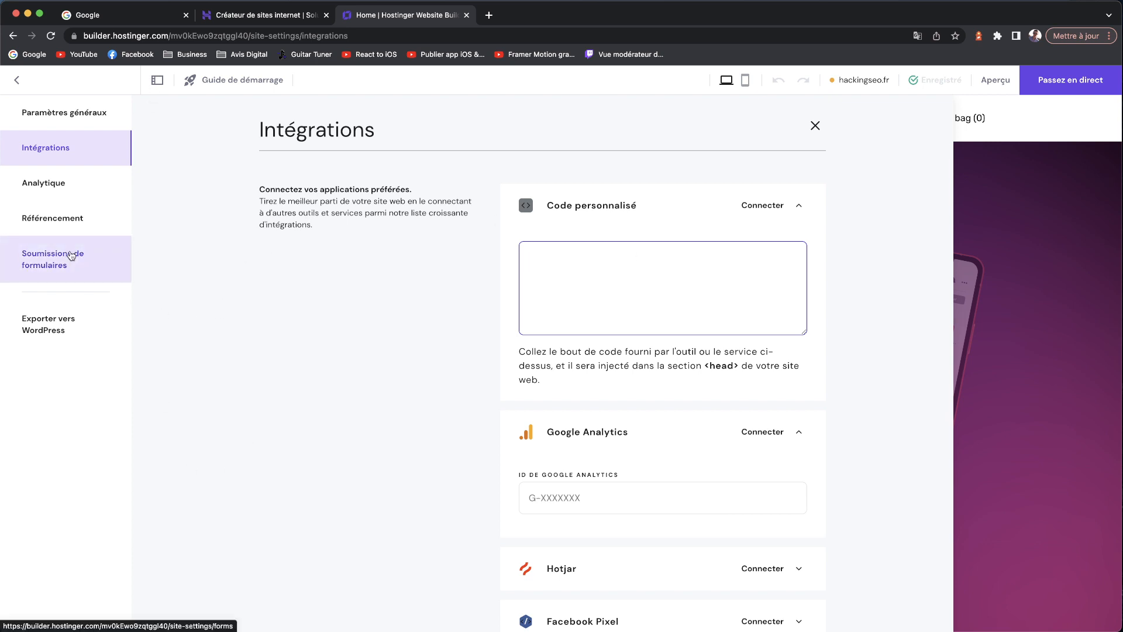
Look at the form submissions page and the instructions for making the site multilingual, and return to the site editor
click(71, 255)
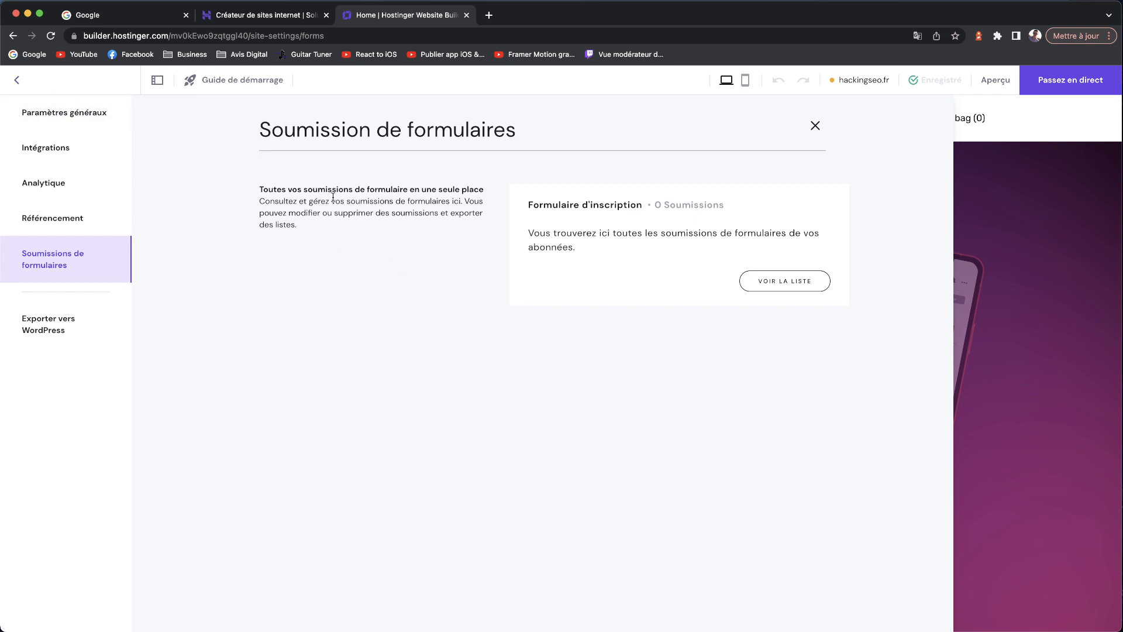
click(19, 81)
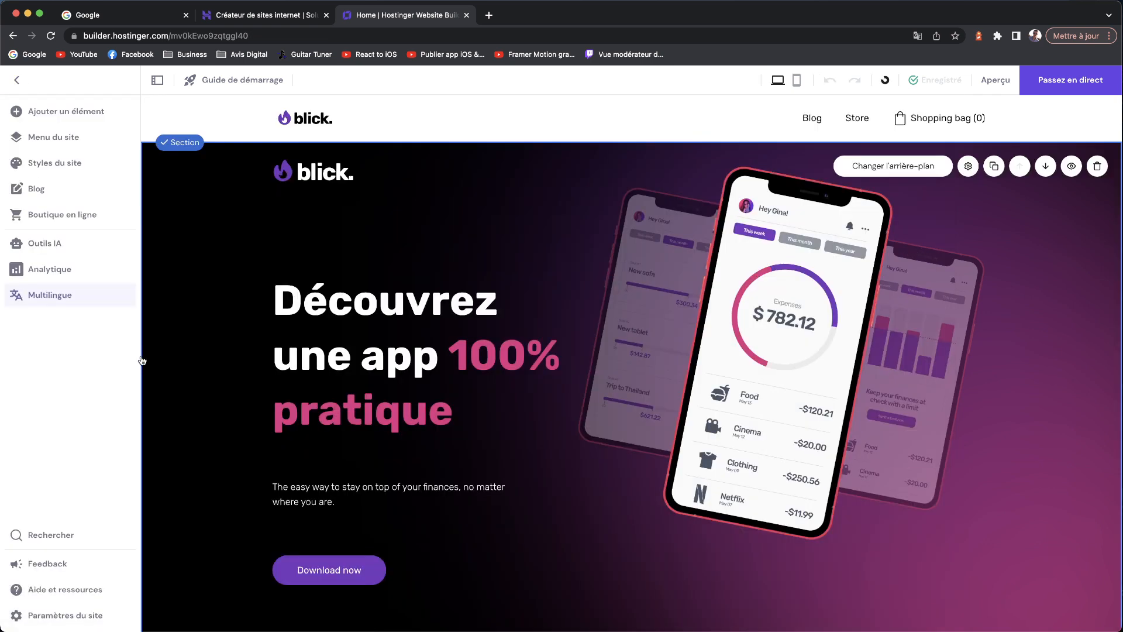
click(59, 293)
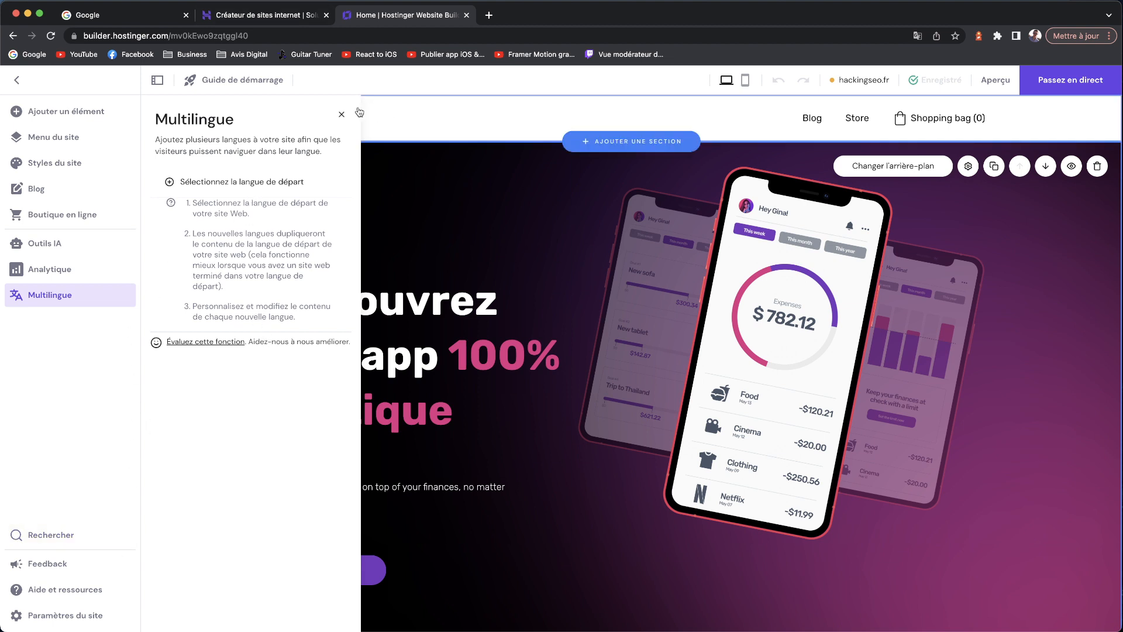
click(342, 114)
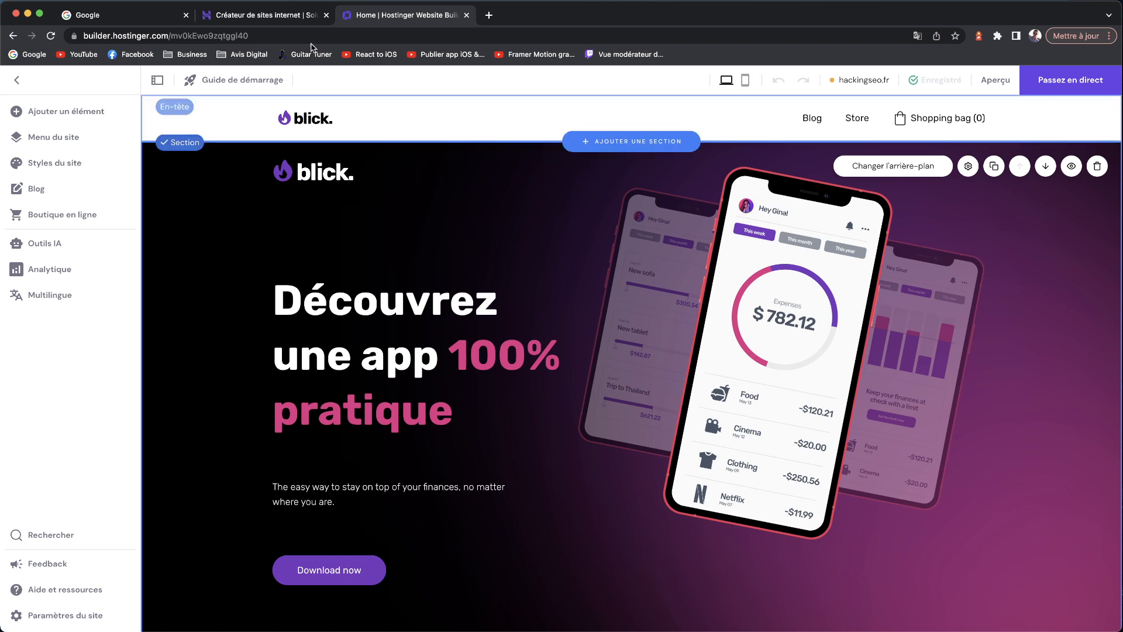
Switch to Hostinger's website builder offer page and view the all-in-one plan's price and included features
click(278, 17)
scroll(236, 265, up, 15)
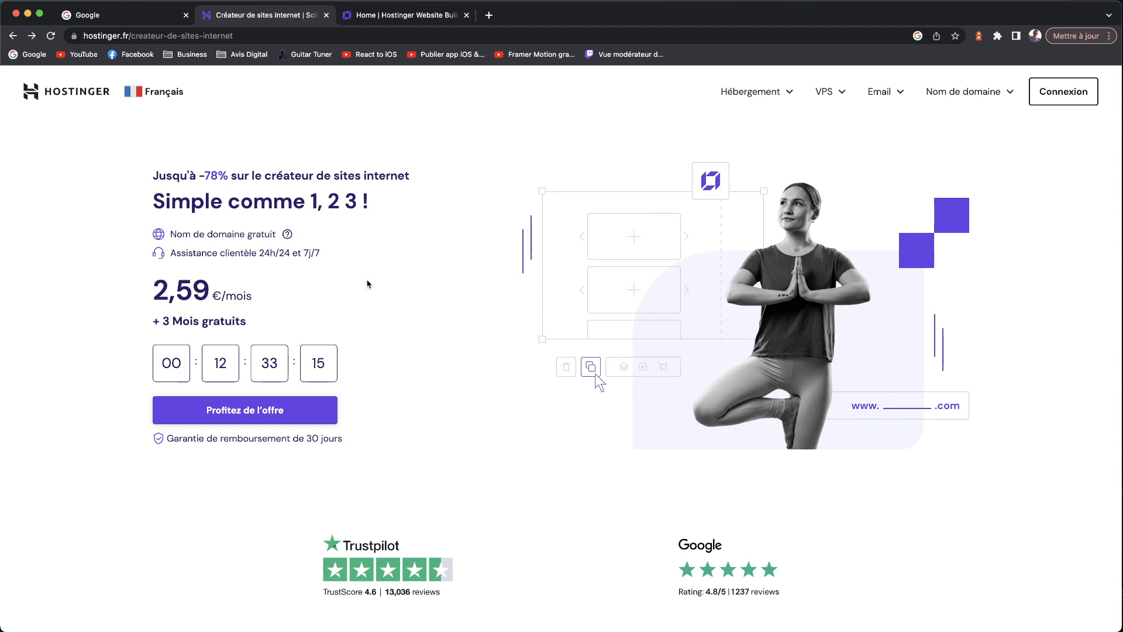
scroll(401, 297, down, 10)
scroll(401, 297, up, 2)
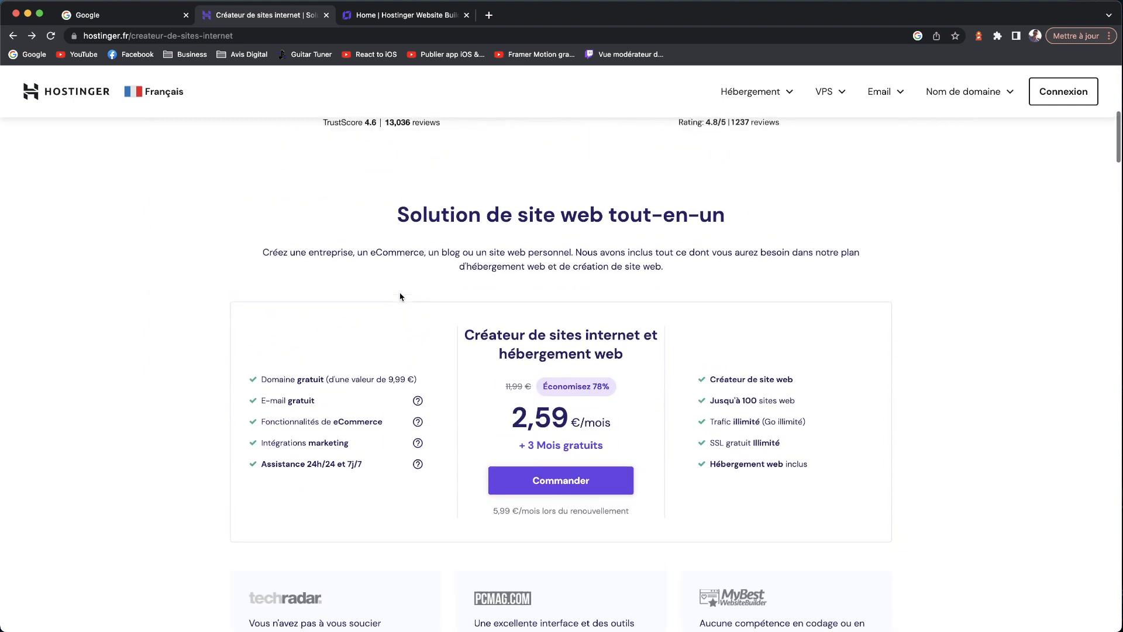